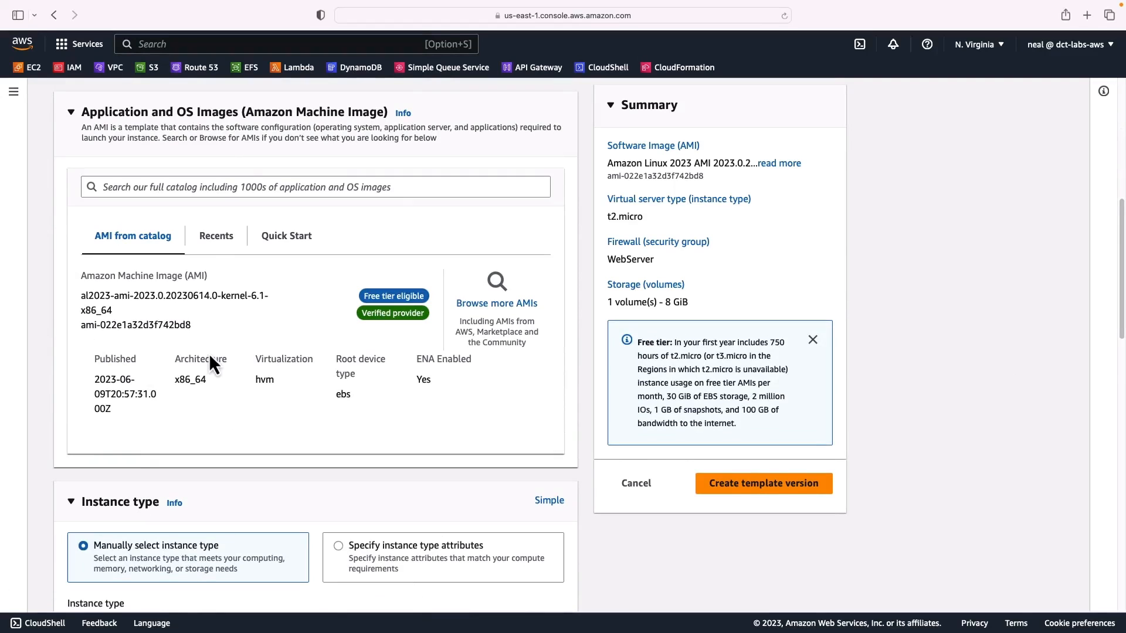
# Examine the launch template's instance type, security group and user data script against the user-data-az.md file, and leave without creating a version.
pyautogui.scroll(-10, 208, 353)
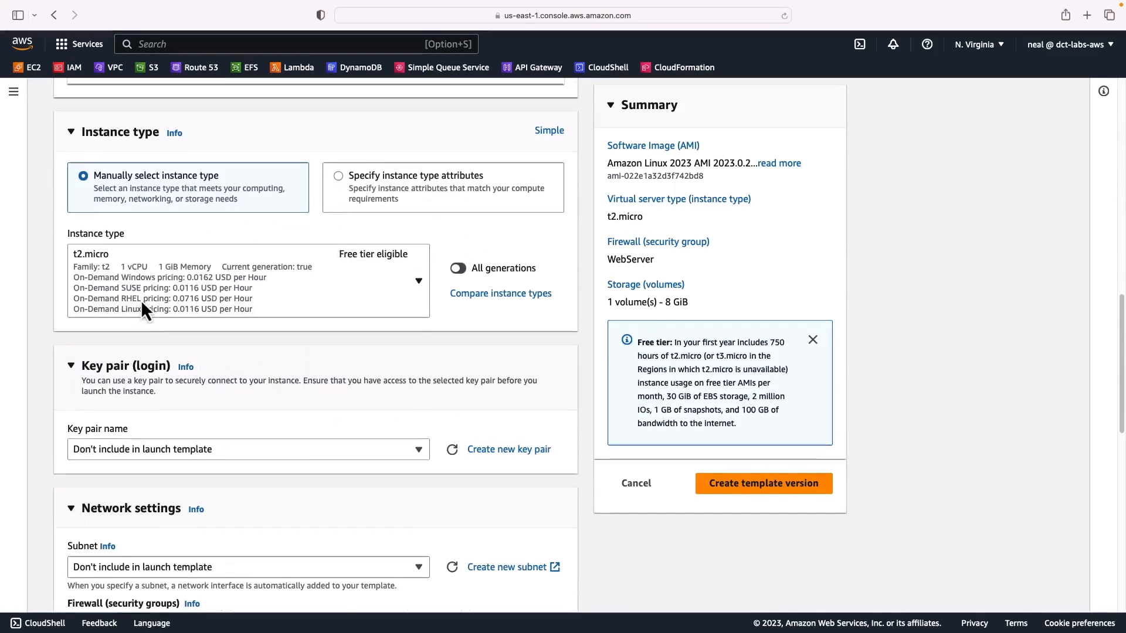
pyautogui.scroll(-5, 181, 290)
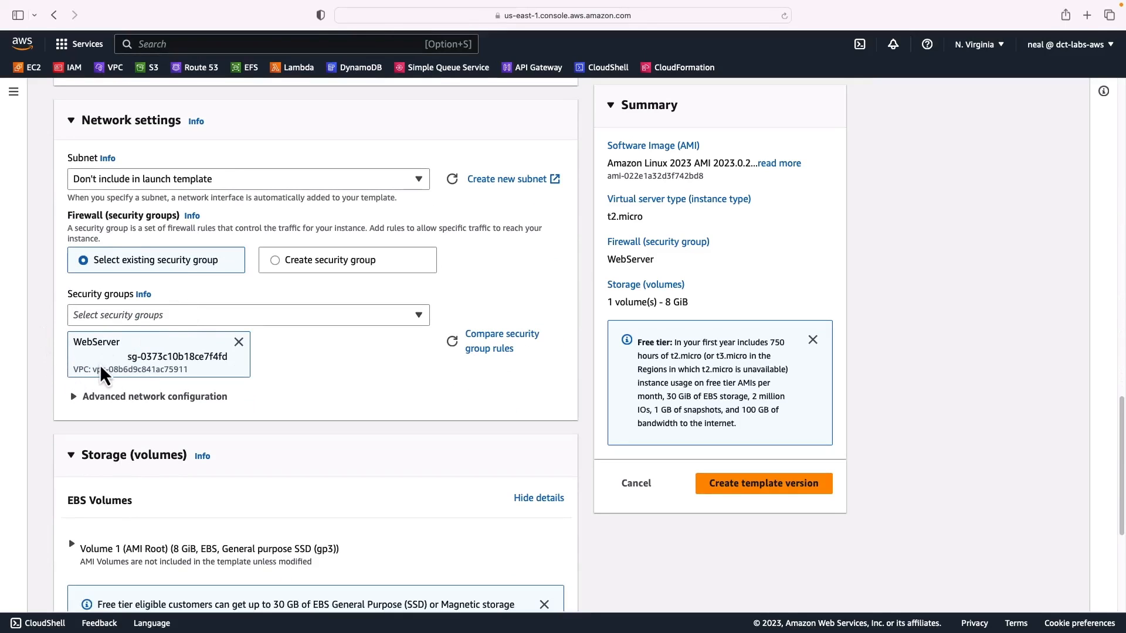
pyautogui.scroll(-5, 101, 374)
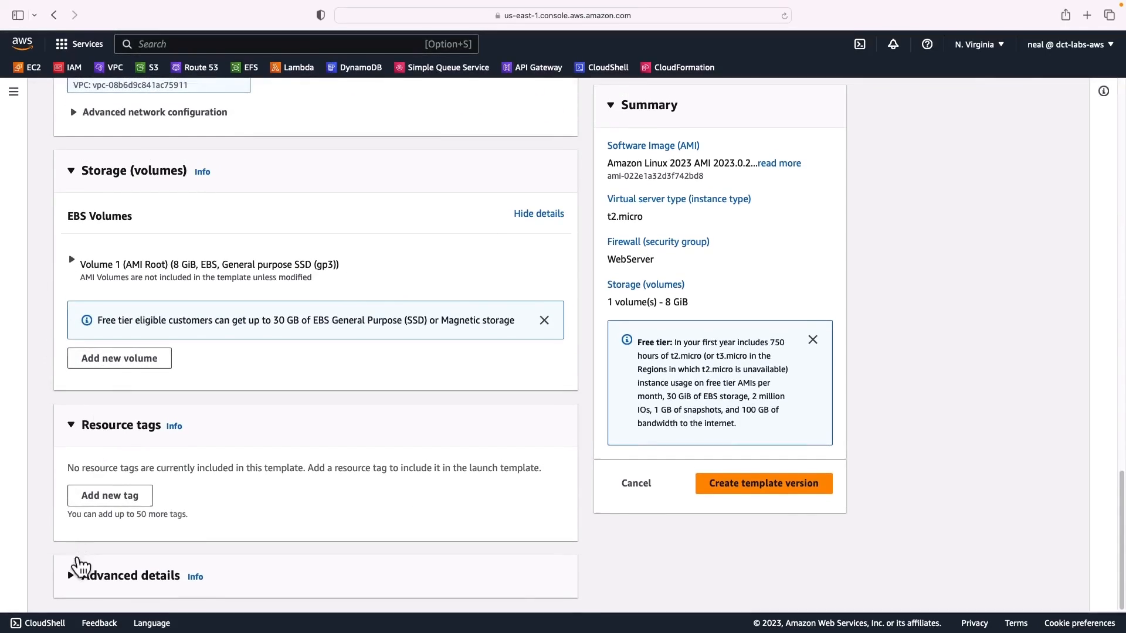
pyautogui.click(73, 577)
pyautogui.scroll(-20, 74, 576)
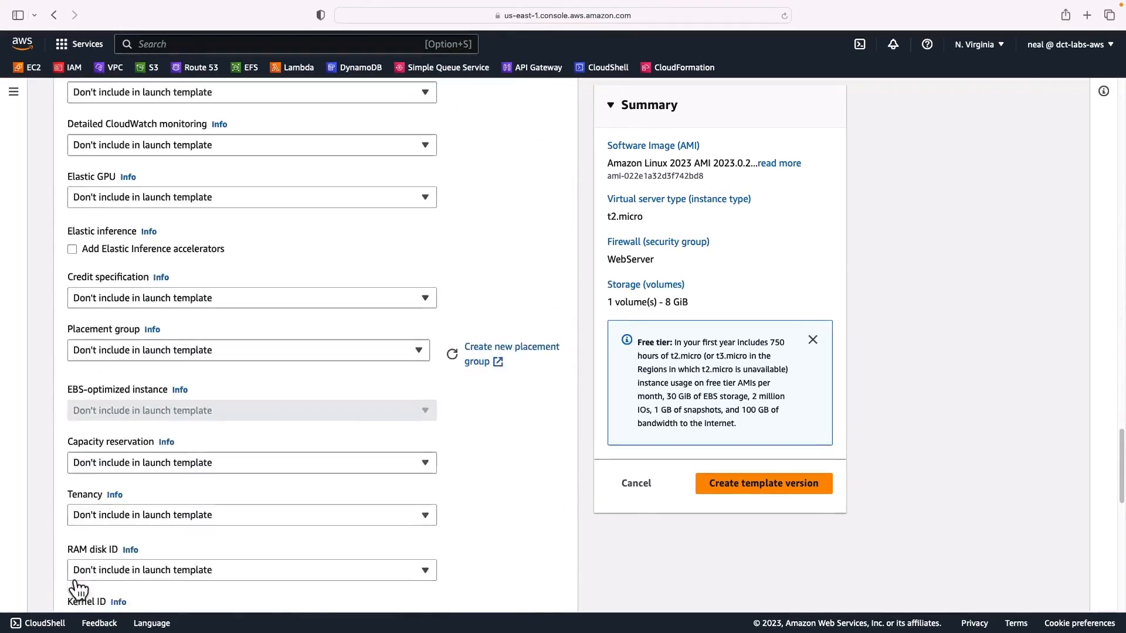
pyautogui.scroll(-6, 74, 576)
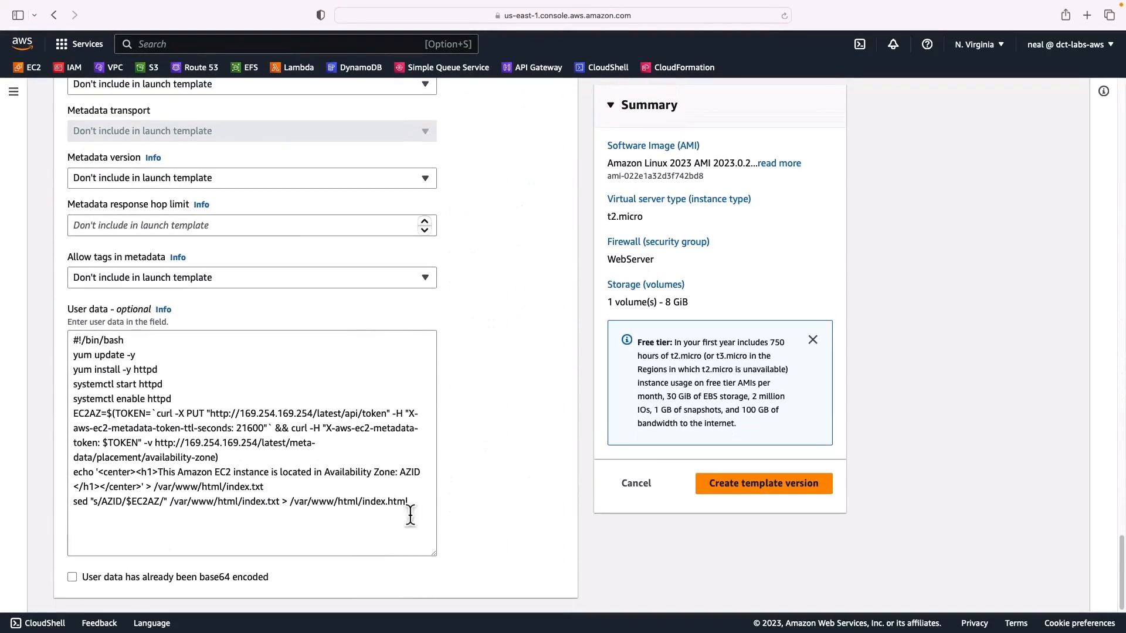
pyautogui.moveTo(408, 503); pyautogui.dragTo(63, 319)
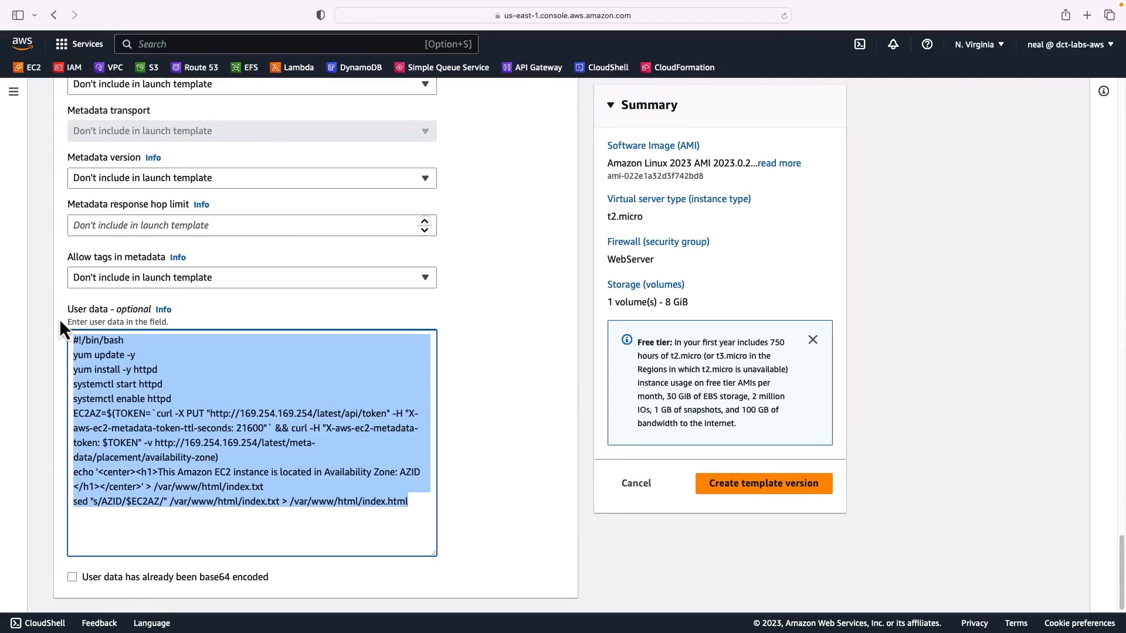
pyautogui.hotkey('ctrl', 'Right')
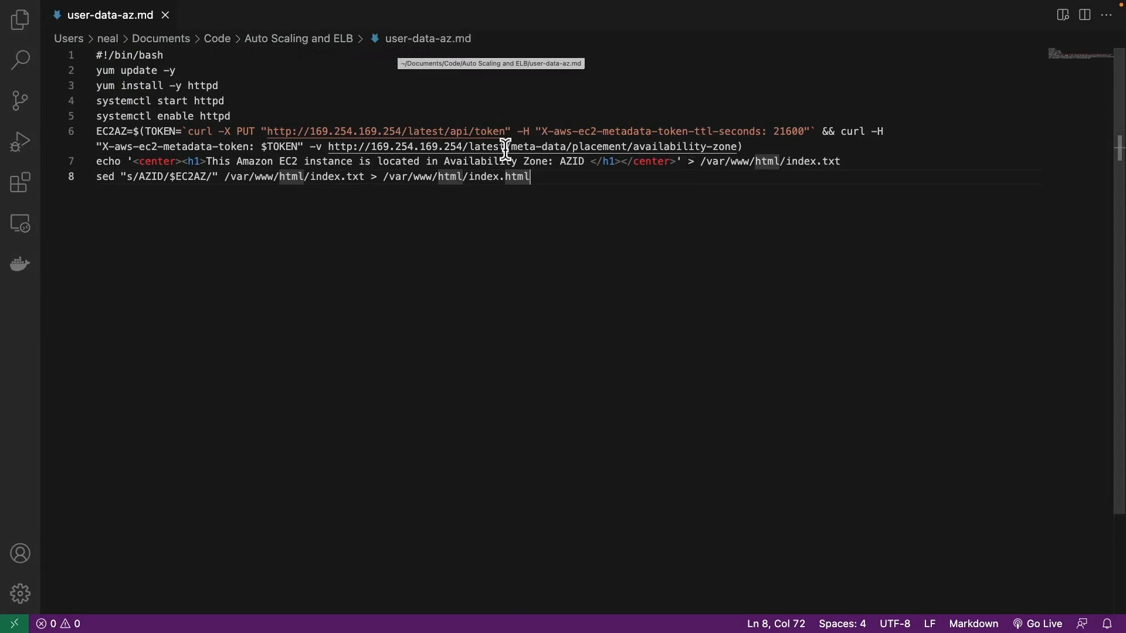
pyautogui.hotkey('ctrl', 'Left')
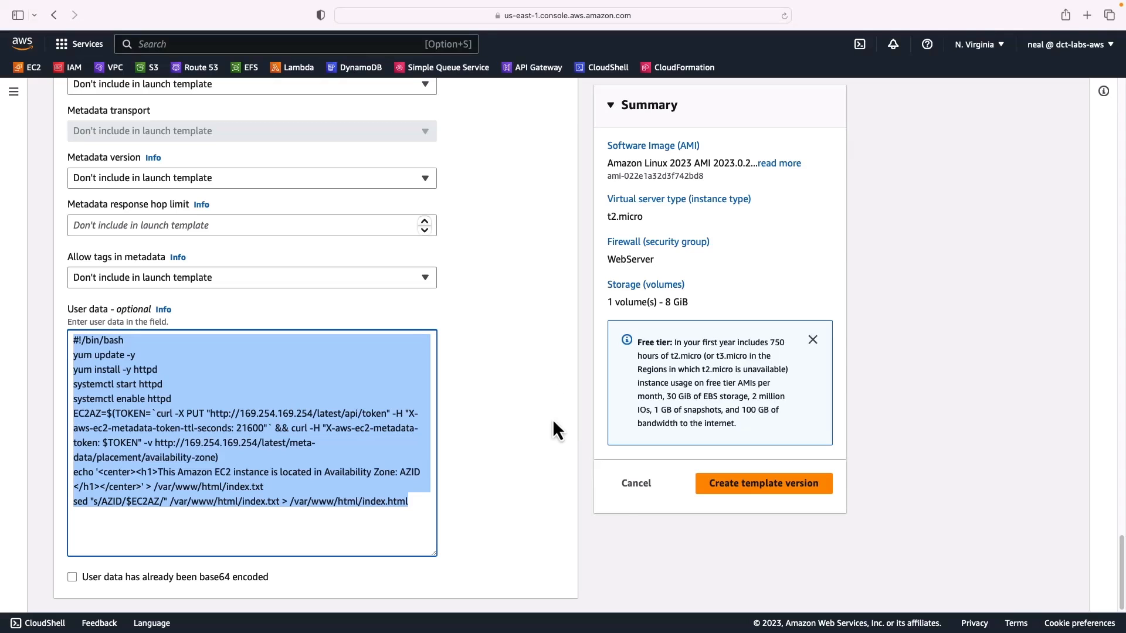
pyautogui.click(635, 484)
# Start a new Auto Scaling group named ASG1 that uses the RequestRouting launch template.
pyautogui.scroll(-4, 68, 503)
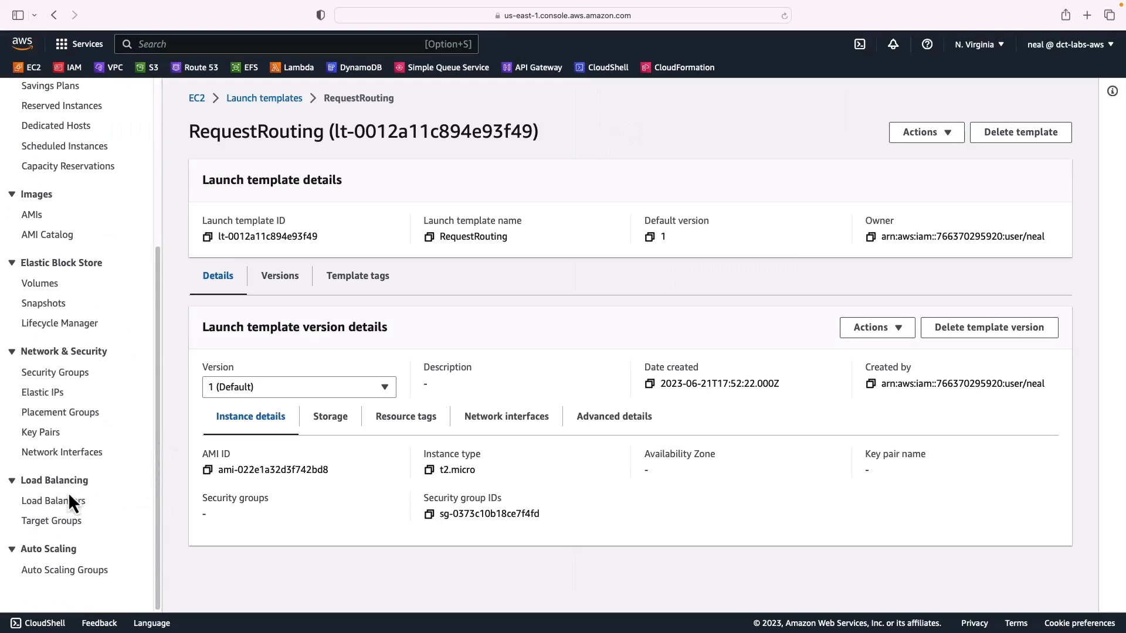
pyautogui.click(48, 579)
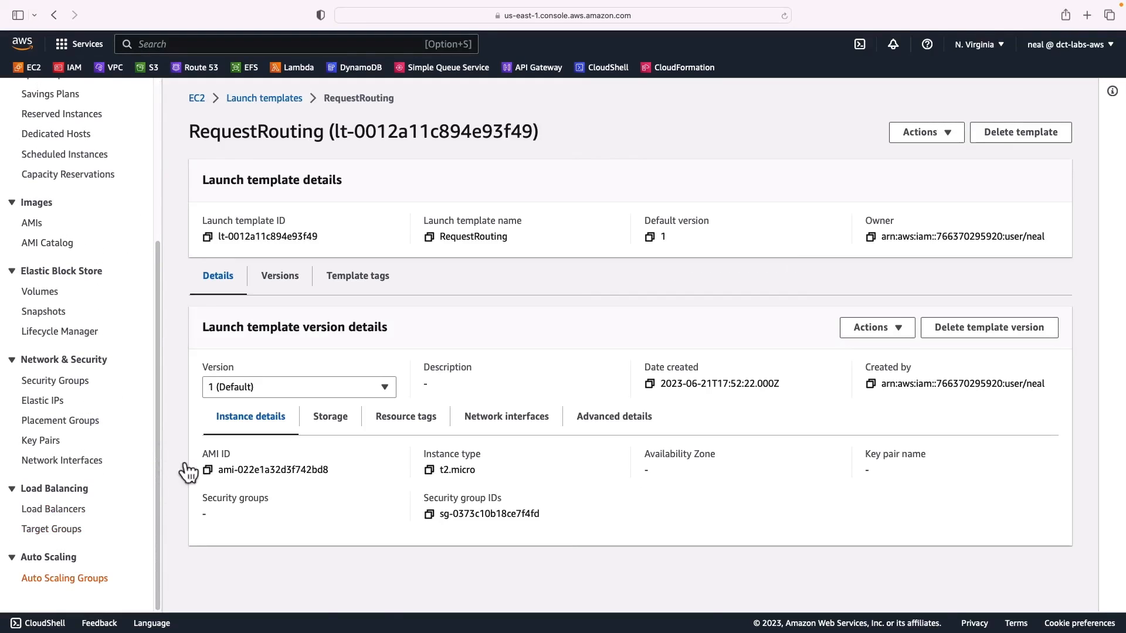
pyautogui.click(837, 208)
pyautogui.click(298, 285)
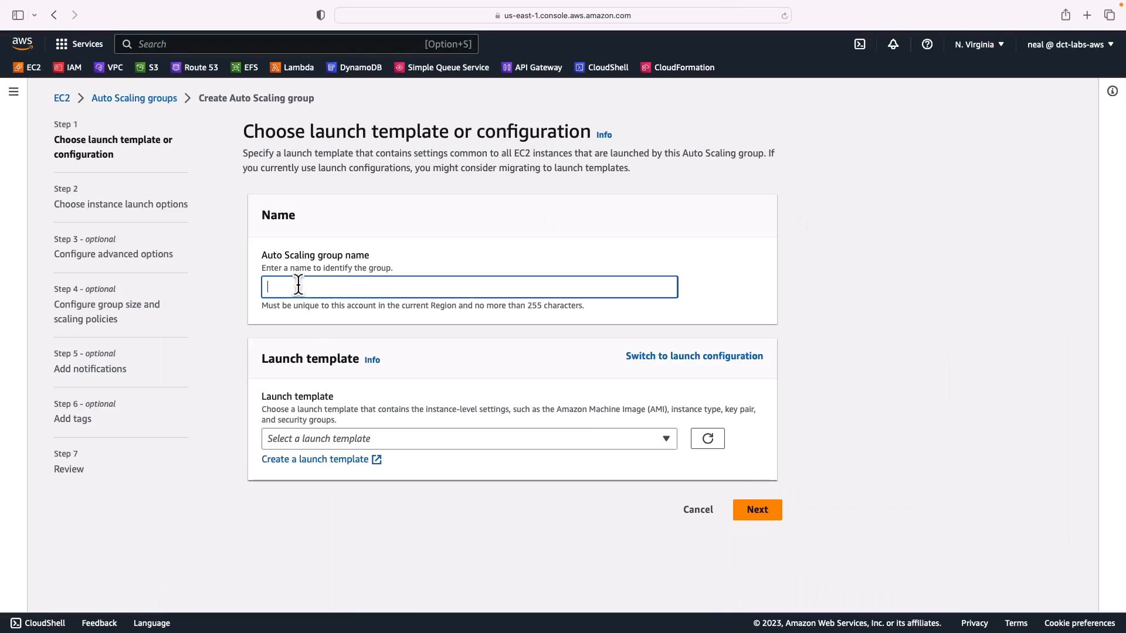
pyautogui.write('ASG1')
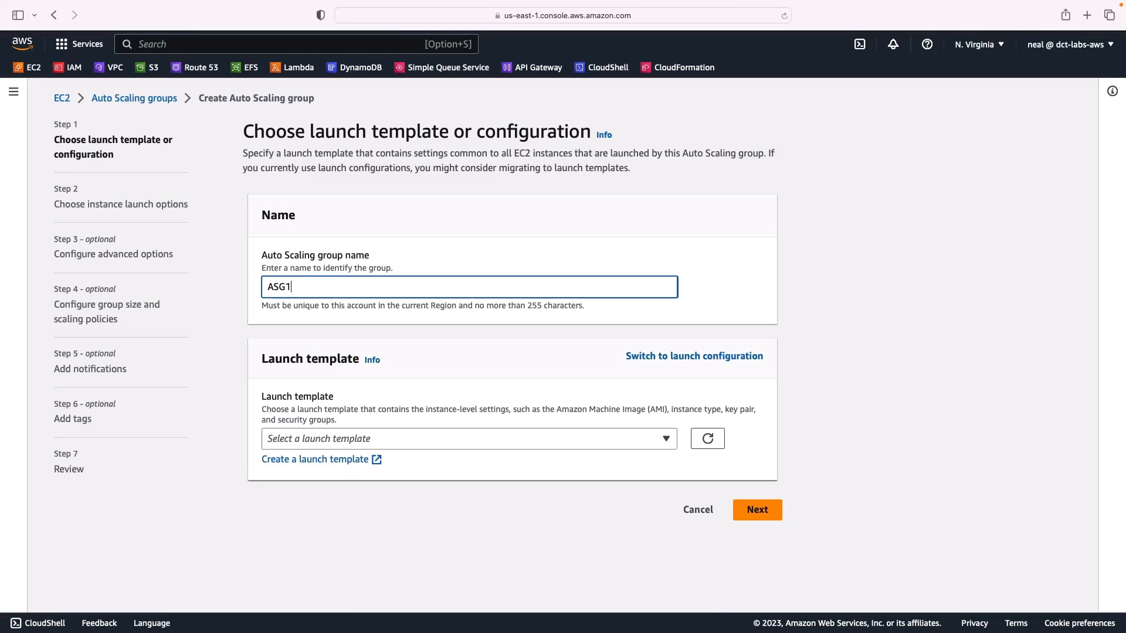
pyautogui.click(324, 438)
pyautogui.click(328, 507)
pyautogui.scroll(-4, 645, 528)
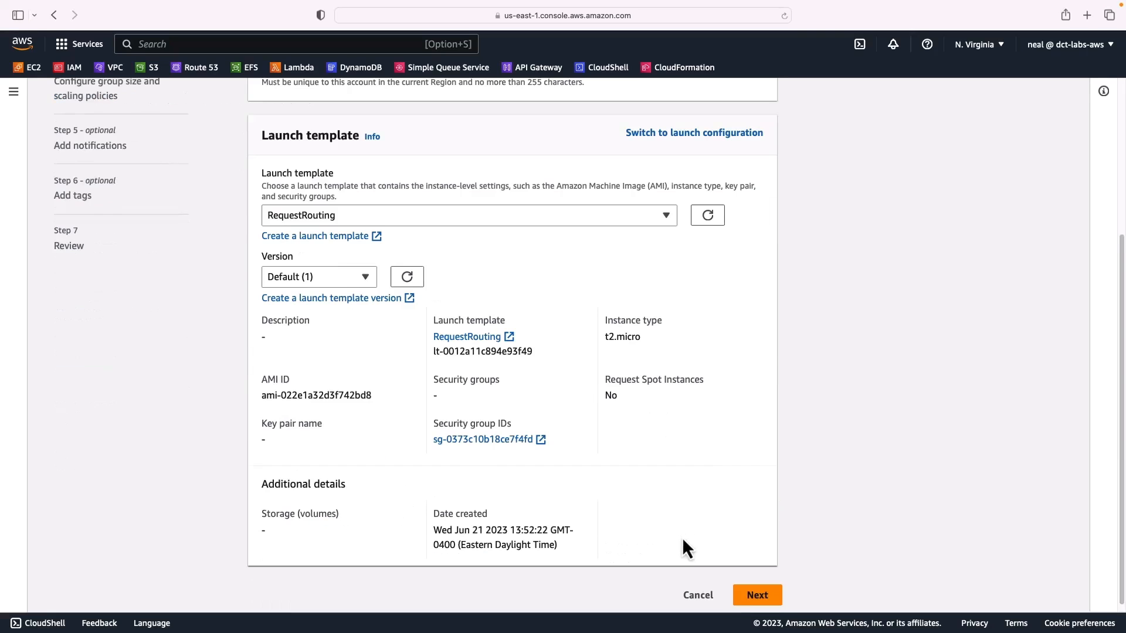
pyautogui.click(762, 602)
# Assign the default us-east-1a and us-east-1b subnets to the Auto Scaling group, keeping the default advanced options.
pyautogui.click(343, 384)
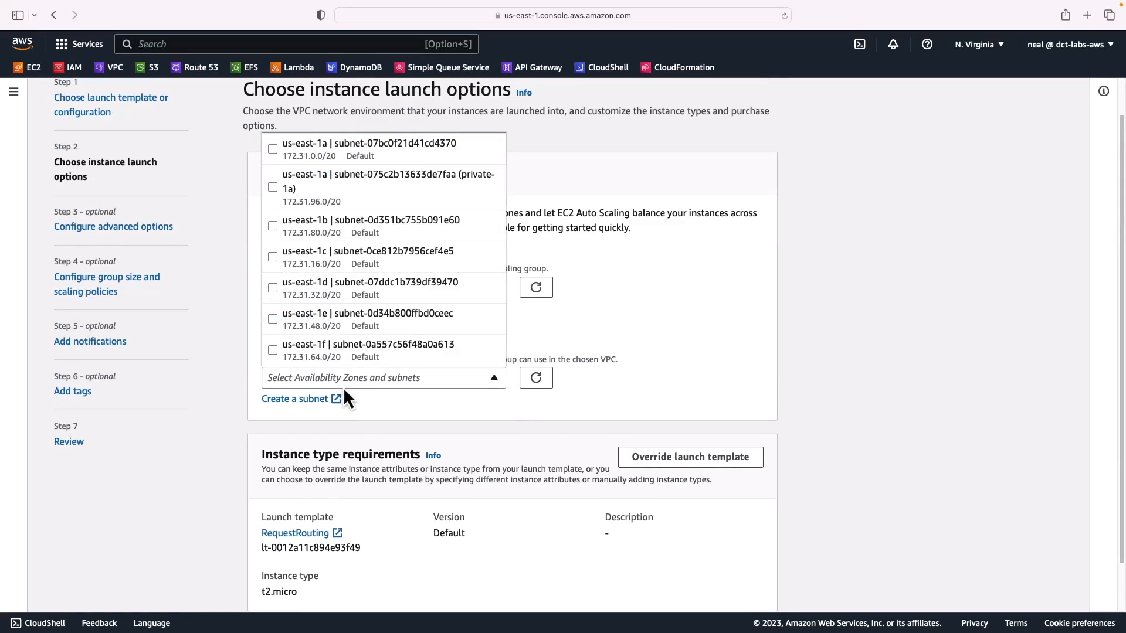
pyautogui.click(272, 148)
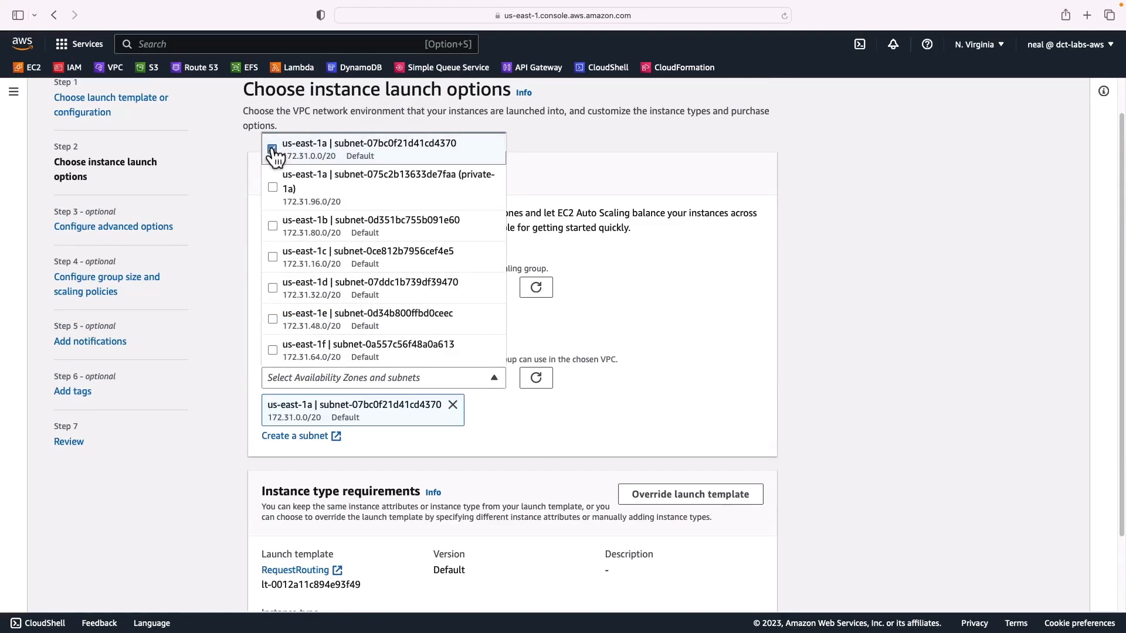
pyautogui.click(272, 227)
pyautogui.scroll(-2, 559, 553)
pyautogui.click(754, 591)
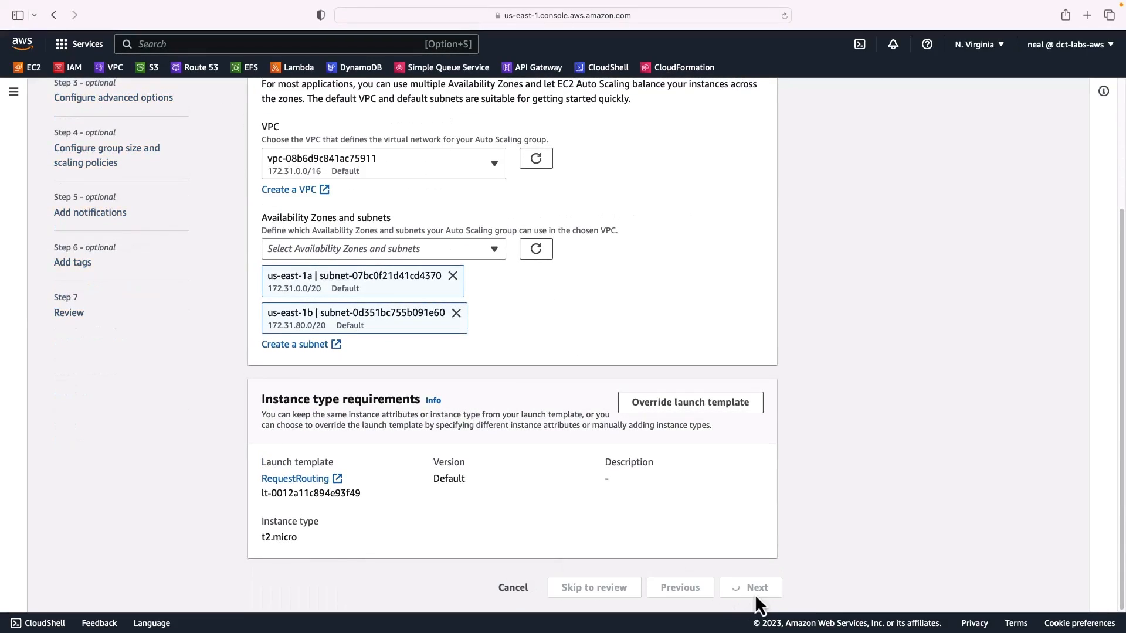
pyautogui.scroll(-10, 364, 457)
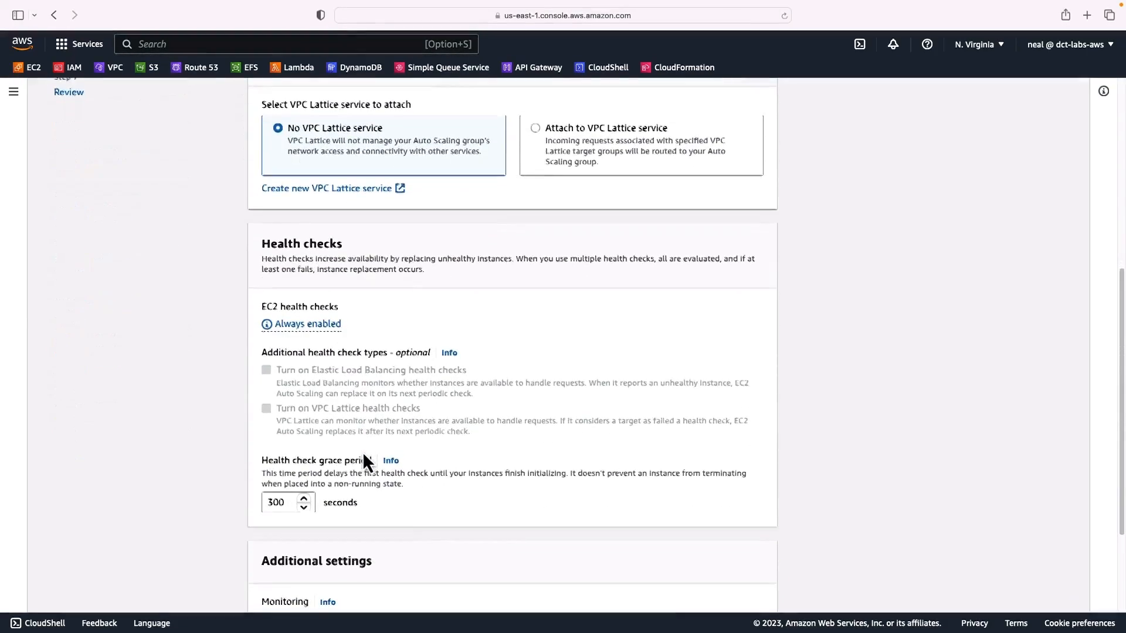
pyautogui.click(757, 588)
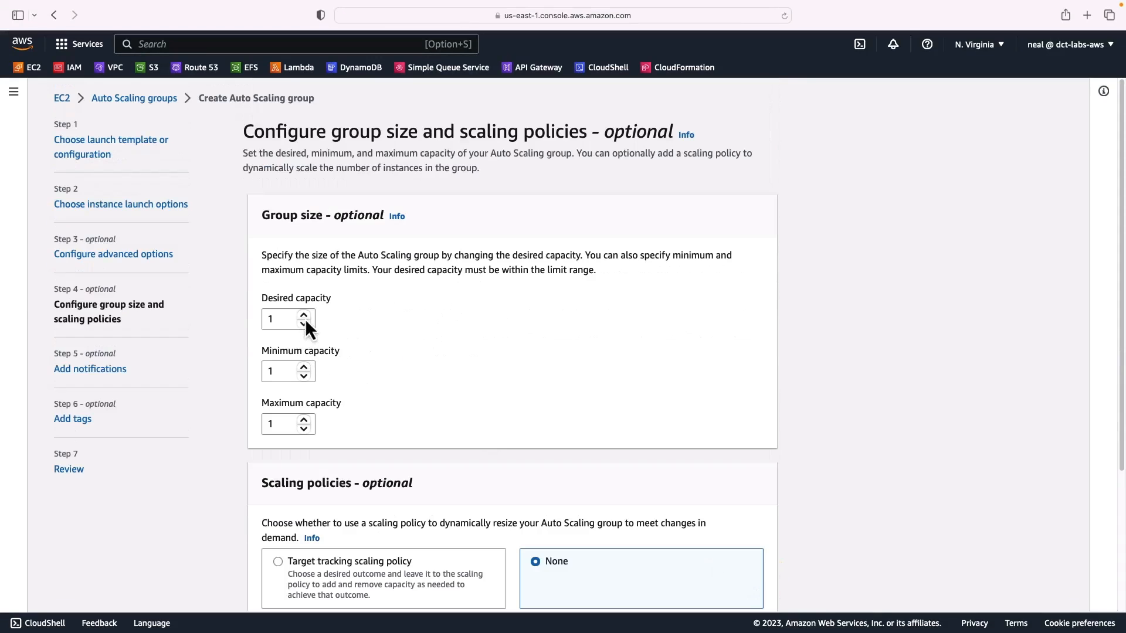
# Set the desired, minimum and maximum capacity to 2, skip to the review and create the Auto Scaling group.
pyautogui.click(304, 367)
pyautogui.click(303, 420)
pyautogui.scroll(-1, 304, 421)
pyautogui.scroll(-5, 303, 421)
pyautogui.click(615, 593)
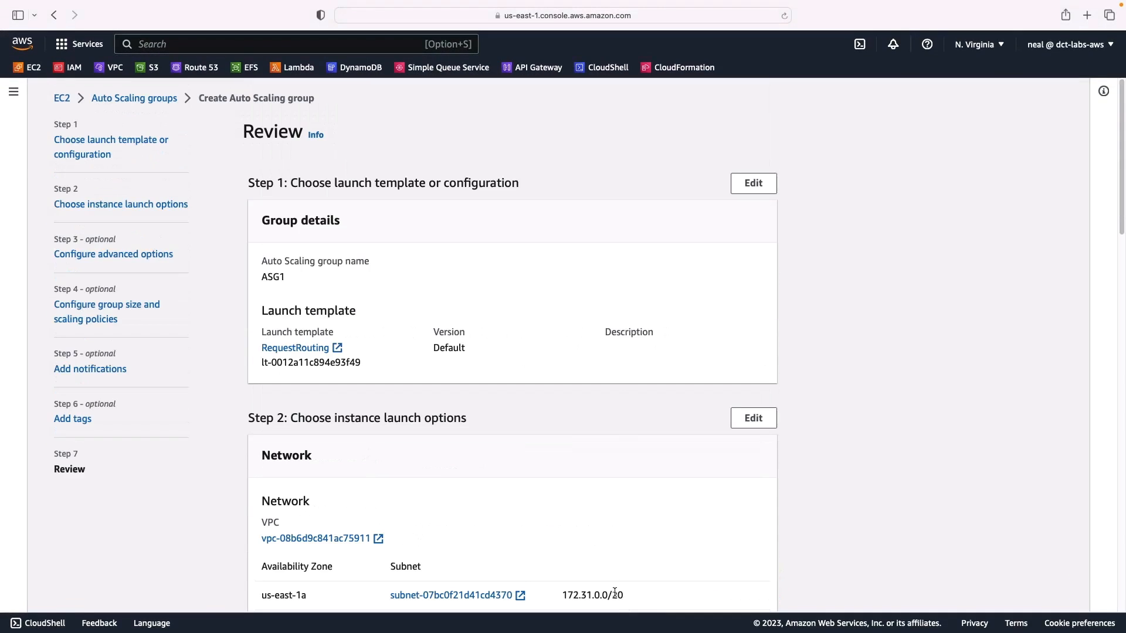
pyautogui.scroll(-20, 614, 594)
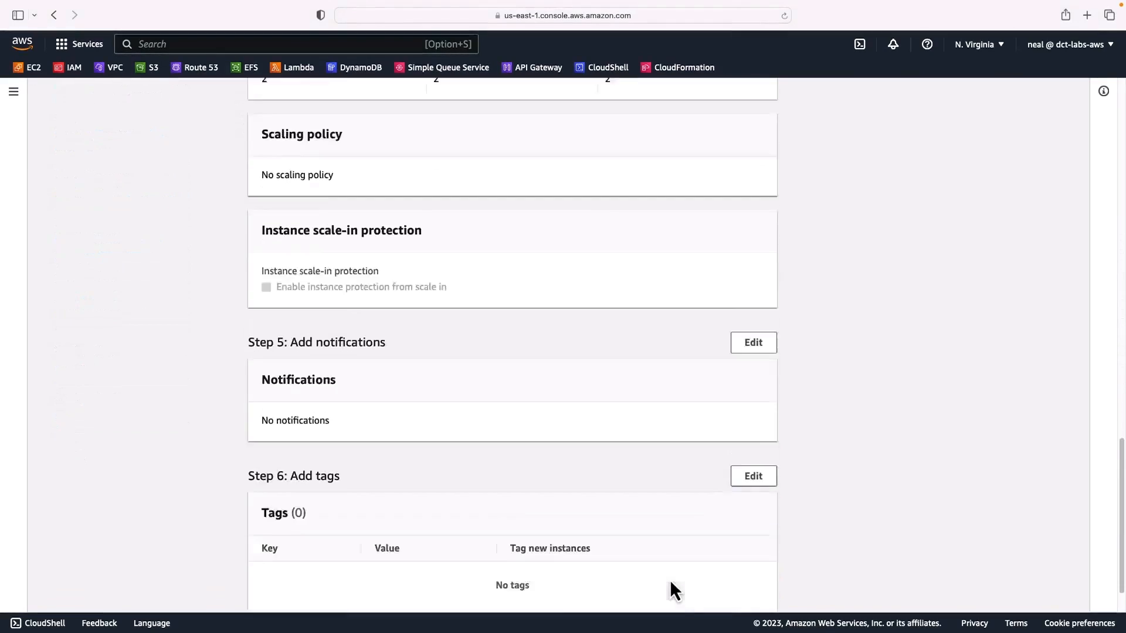
pyautogui.click(699, 589)
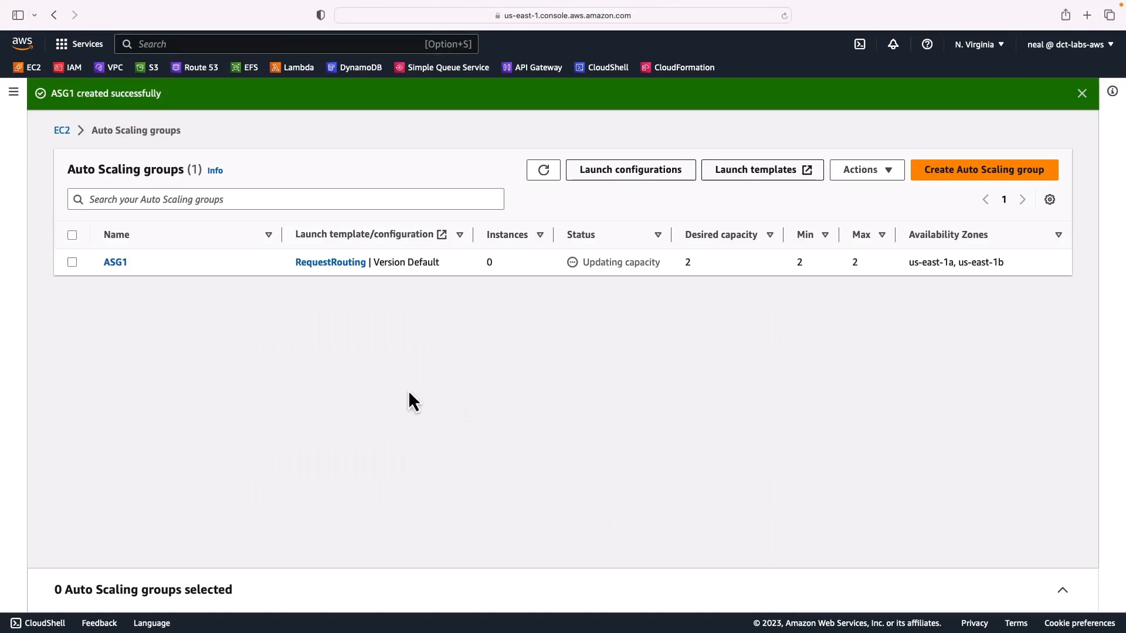
# Allocate an Elastic IP address in the us-east-1 border group from Amazon's pool of IPv4 addresses.
pyautogui.click(14, 92)
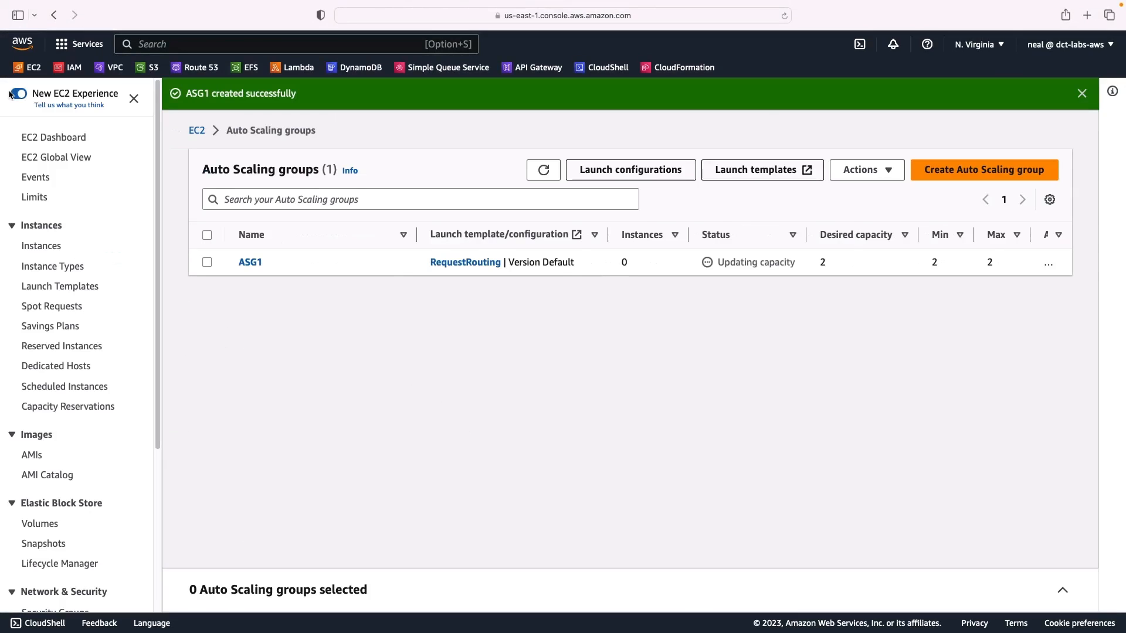
pyautogui.scroll(-5, 38, 452)
pyautogui.click(40, 455)
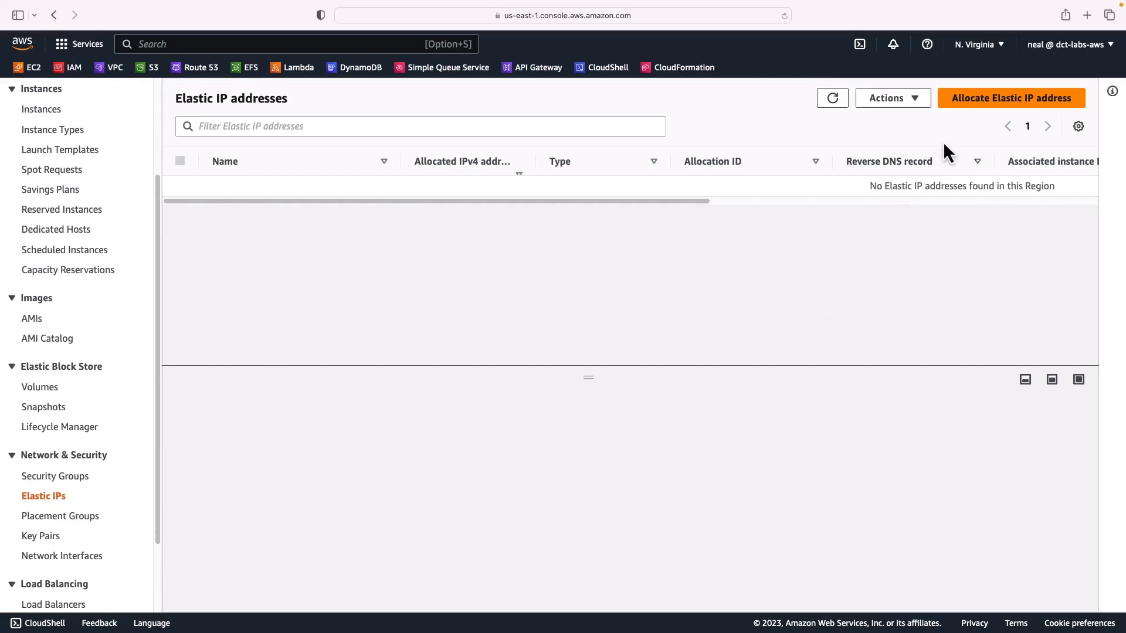
pyautogui.click(988, 107)
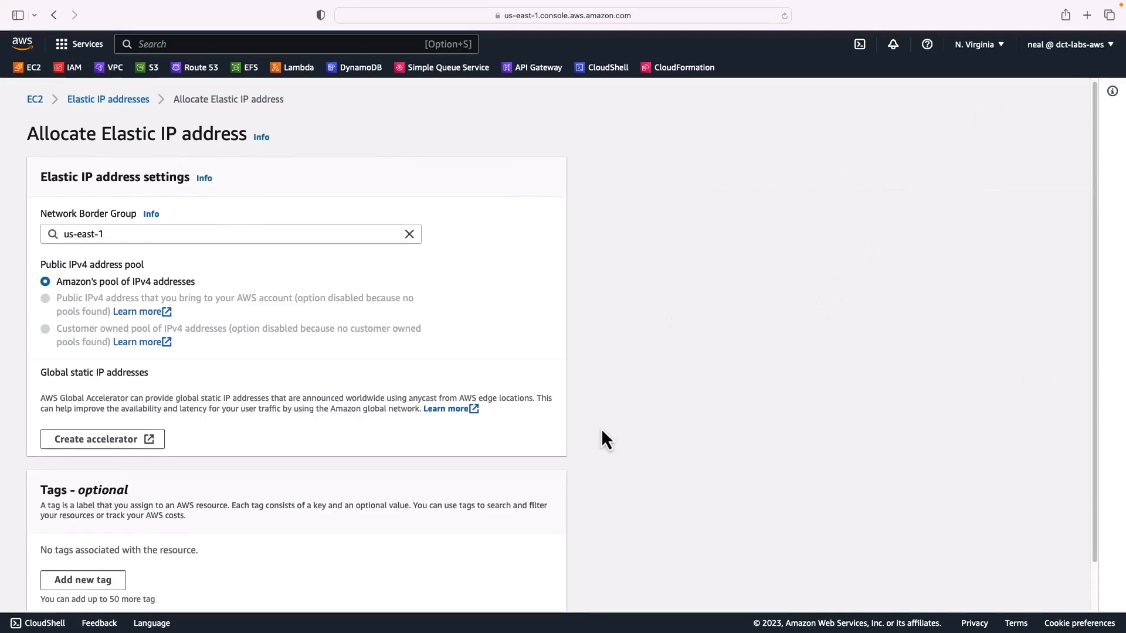
pyautogui.scroll(-2, 604, 440)
pyautogui.click(536, 588)
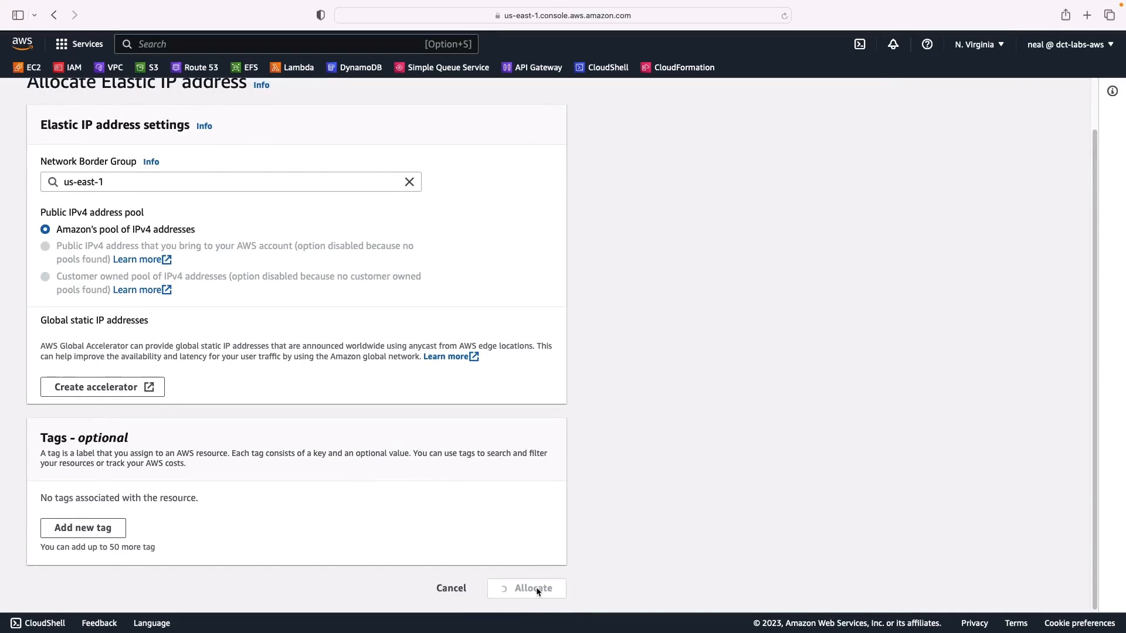
# Allocate a second Elastic IP address with the same settings, and clear the filter on the Elastic IP list.
pyautogui.click(986, 146)
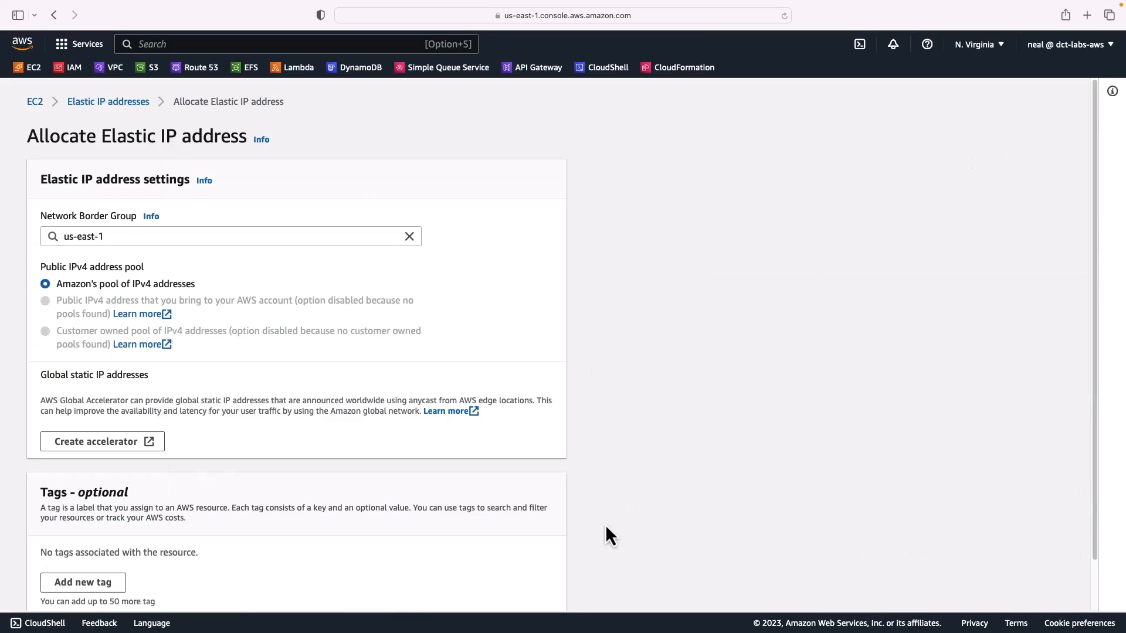
pyautogui.scroll(-2, 605, 524)
pyautogui.click(540, 589)
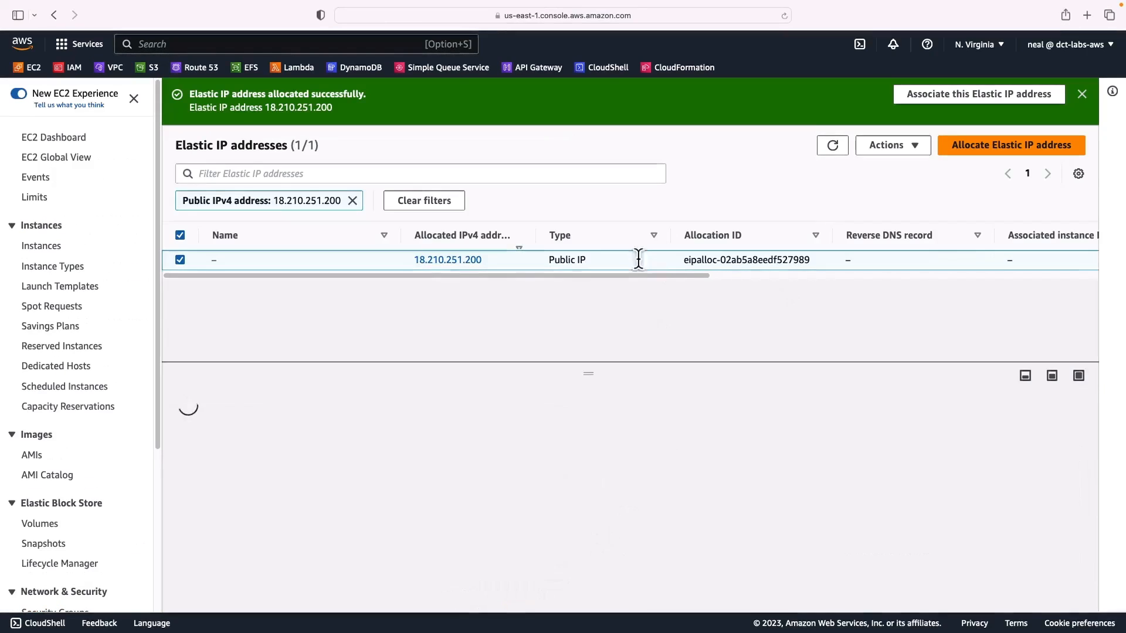
pyautogui.click(418, 204)
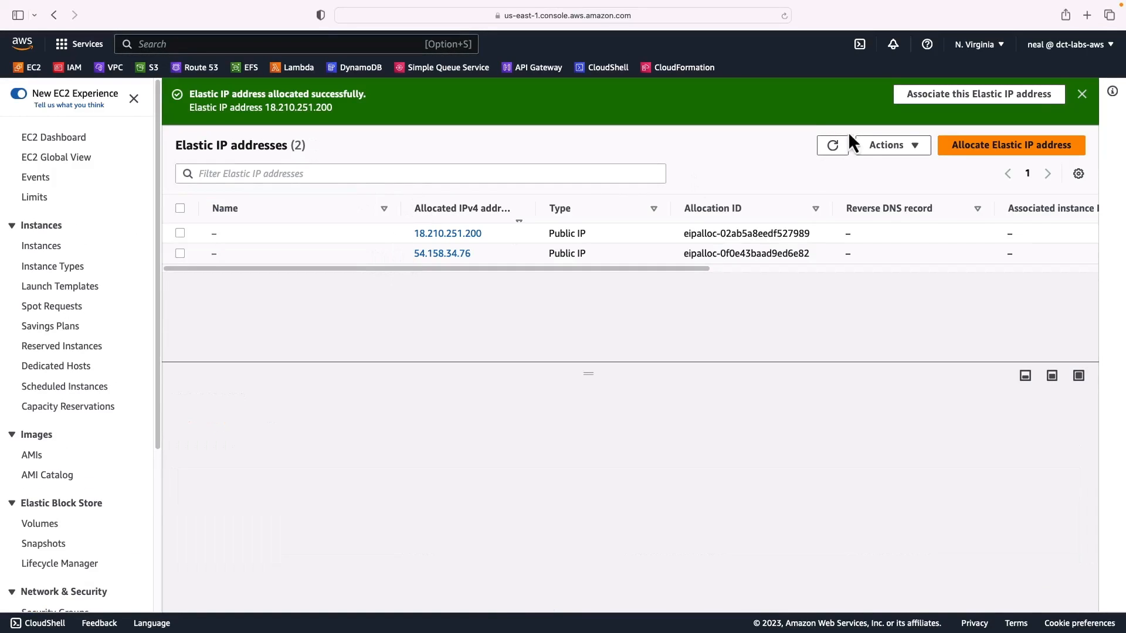
pyautogui.click(1082, 94)
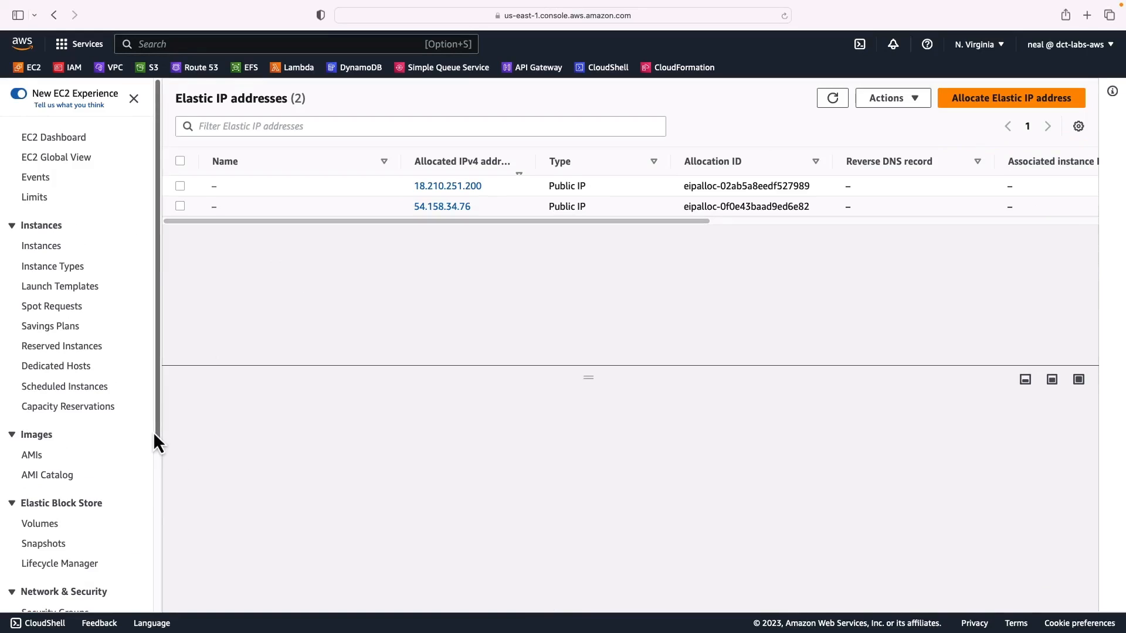
# Start creating a Network Load Balancer named NLB1, keeping the internet-facing scheme and IPv4 address type.
pyautogui.scroll(-5, 153, 431)
pyautogui.click(50, 510)
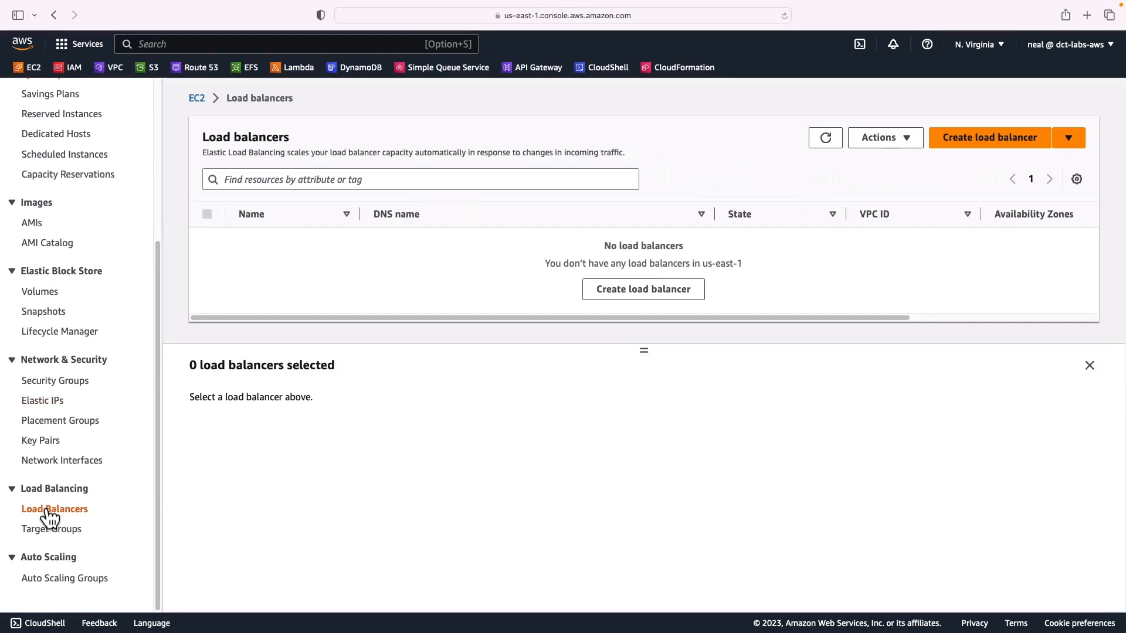
pyautogui.click(990, 137)
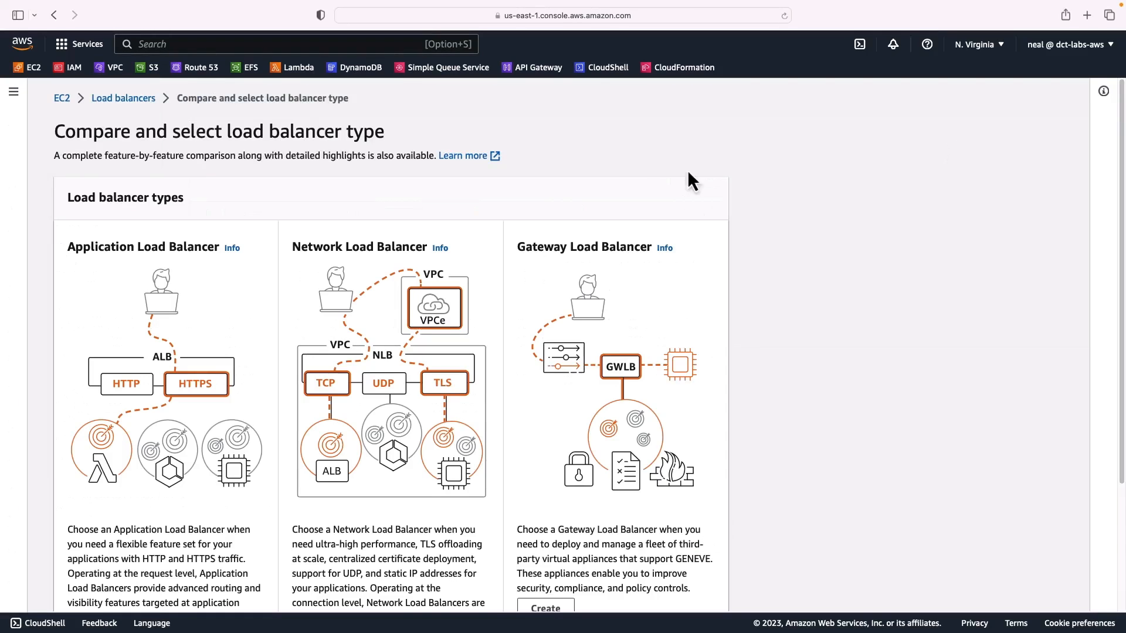
pyautogui.scroll(-5, 369, 329)
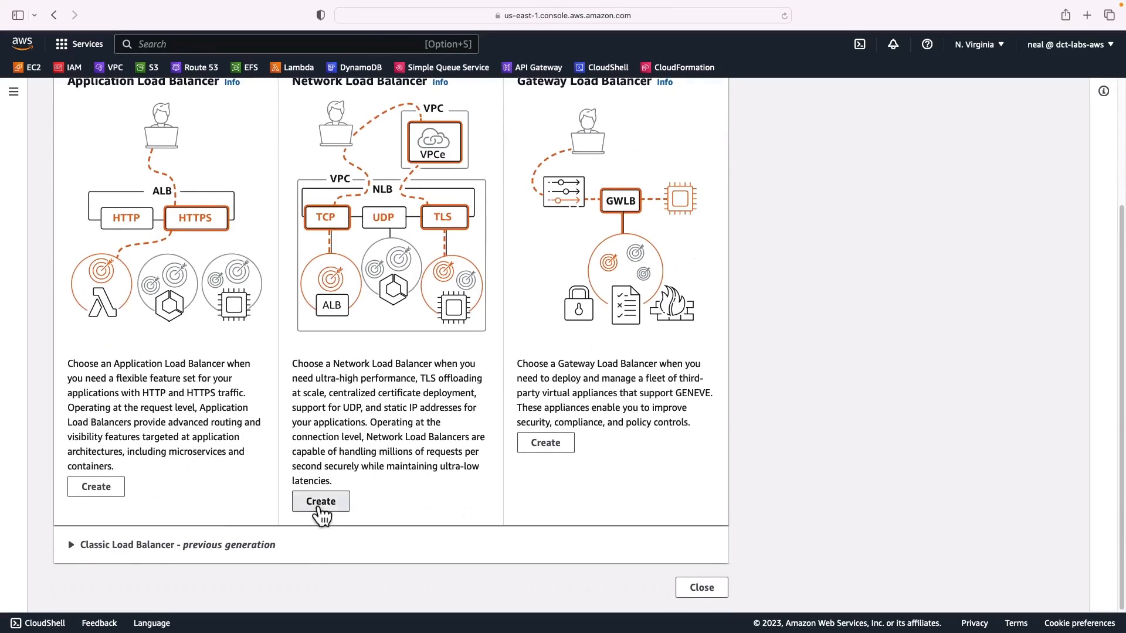
pyautogui.click(321, 502)
pyautogui.click(86, 354)
pyautogui.write('NLB1')
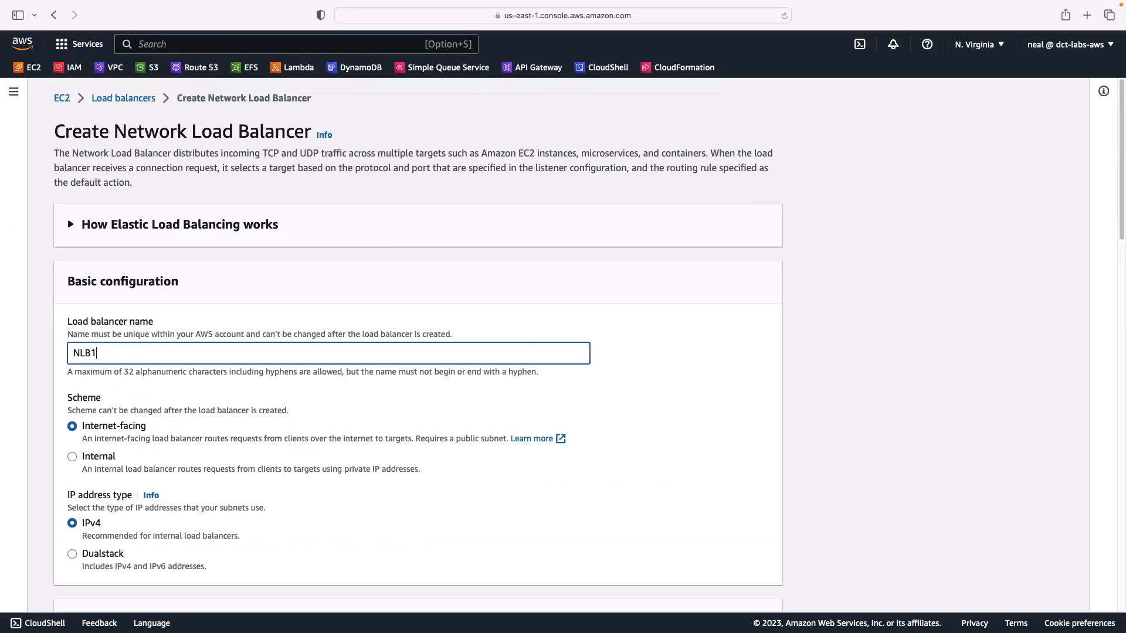
pyautogui.scroll(-7, 85, 411)
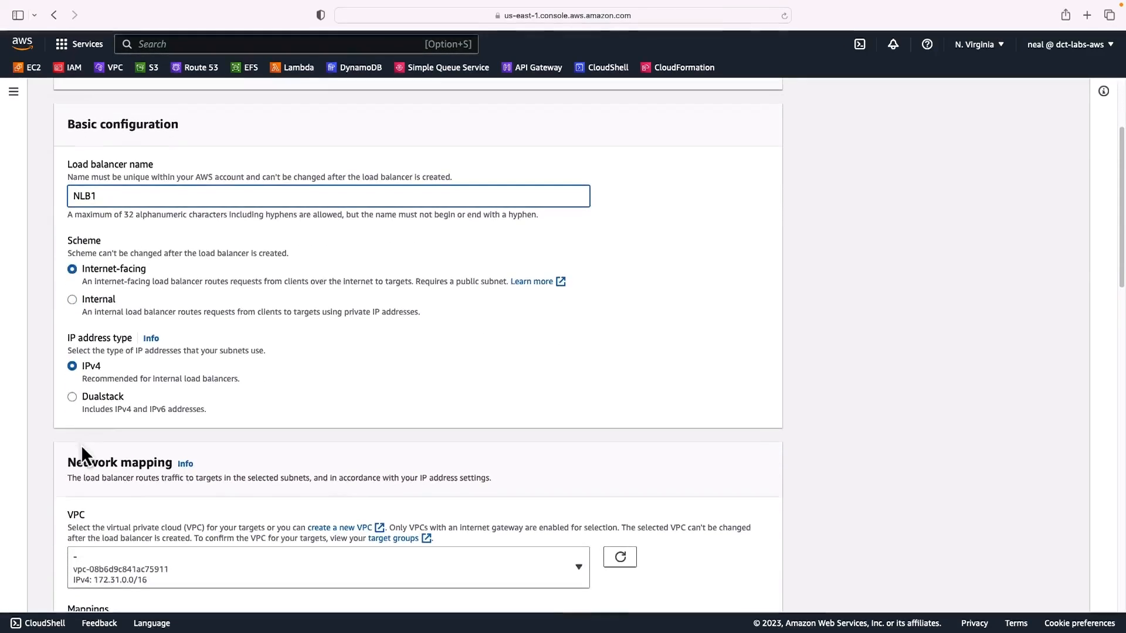
pyautogui.scroll(-3, 105, 346)
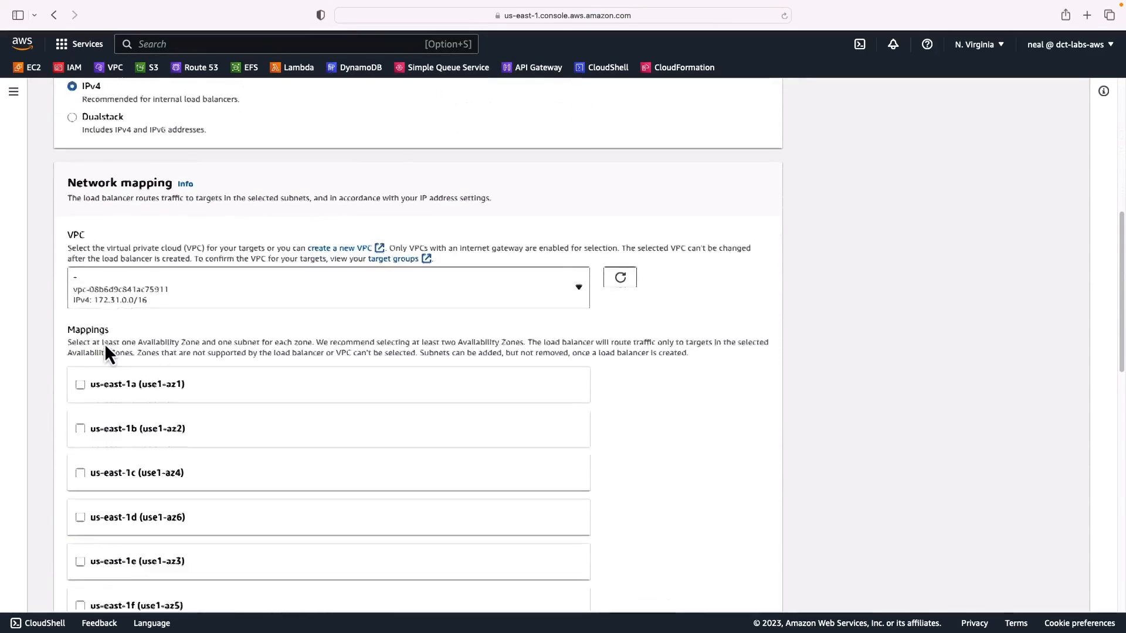
# Map the load balancer to us-east-1a and us-east-1b, using the Elastic IP address 18.210.251.200 for us-east-1a.
pyautogui.click(80, 282)
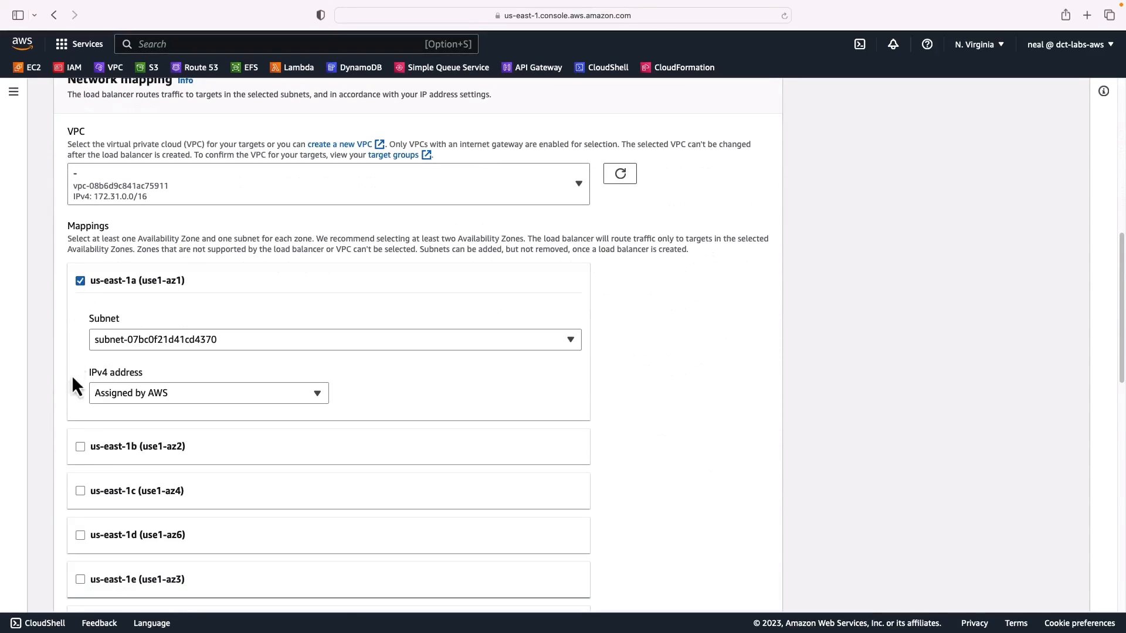
pyautogui.click(82, 453)
pyautogui.scroll(-1, 82, 452)
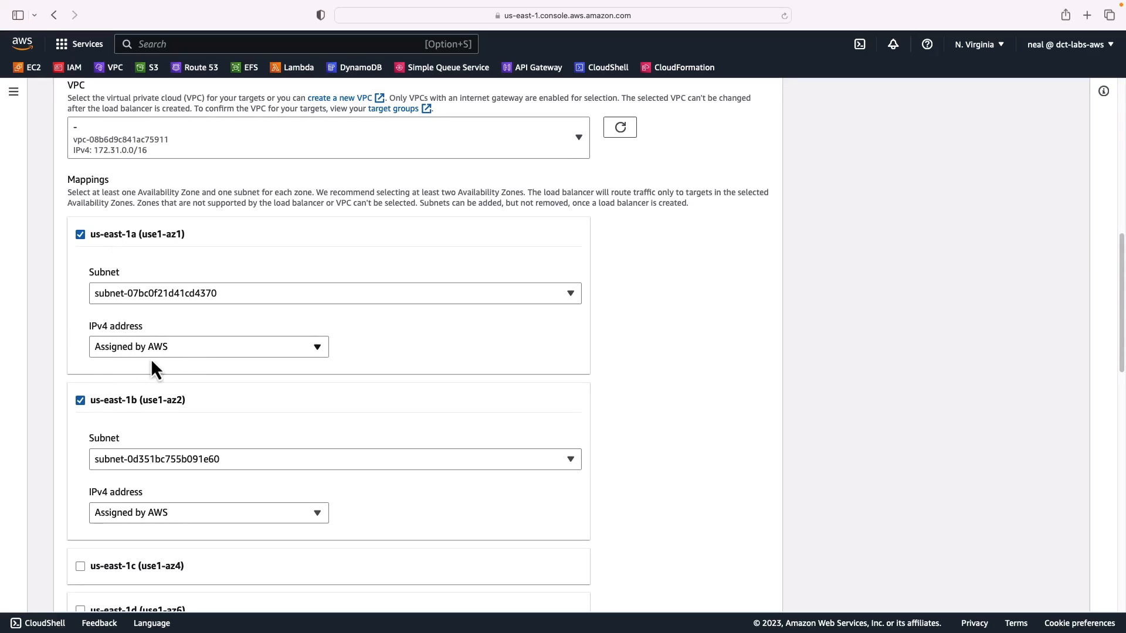
pyautogui.click(185, 350)
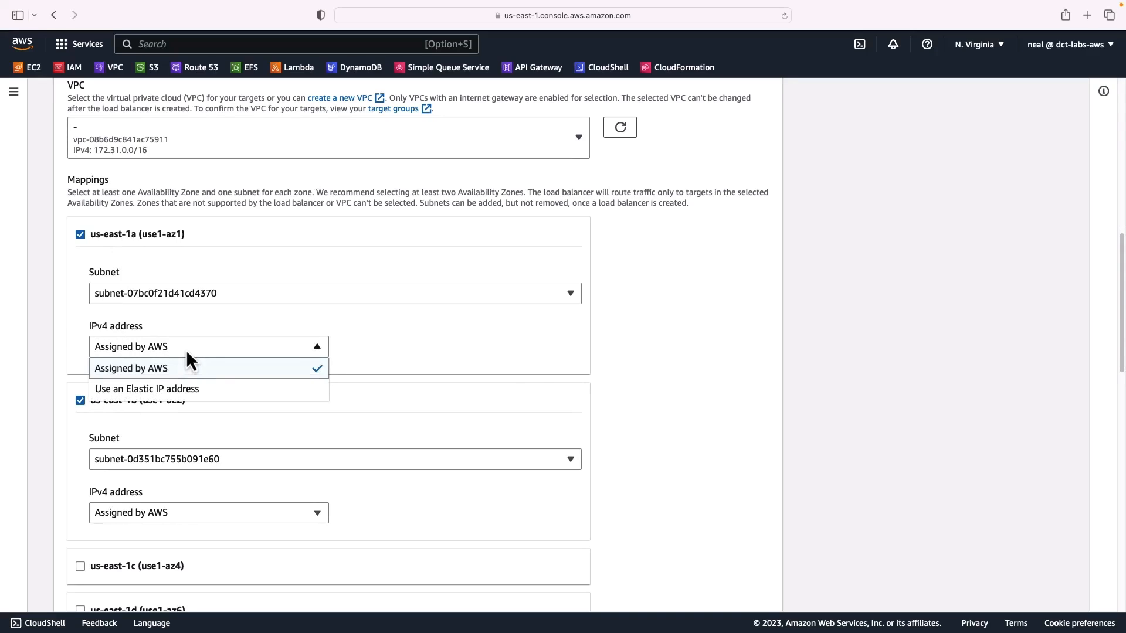
pyautogui.click(140, 390)
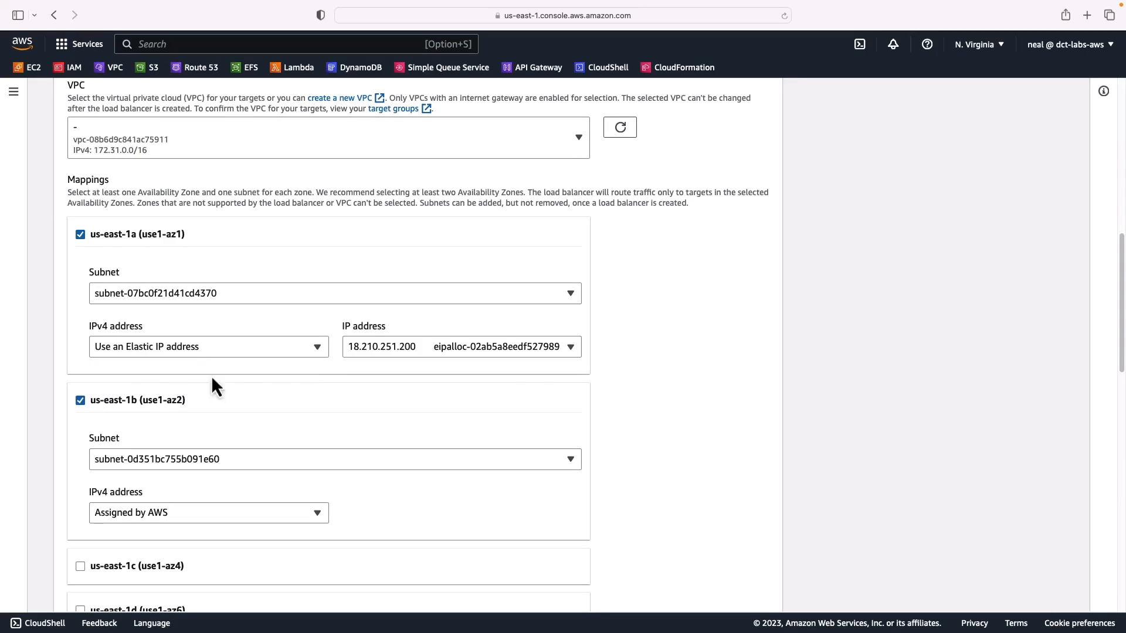
# Use the Elastic IP address 54.158.34.76 for the us-east-1b mapping.
pyautogui.scroll(-2, 127, 473)
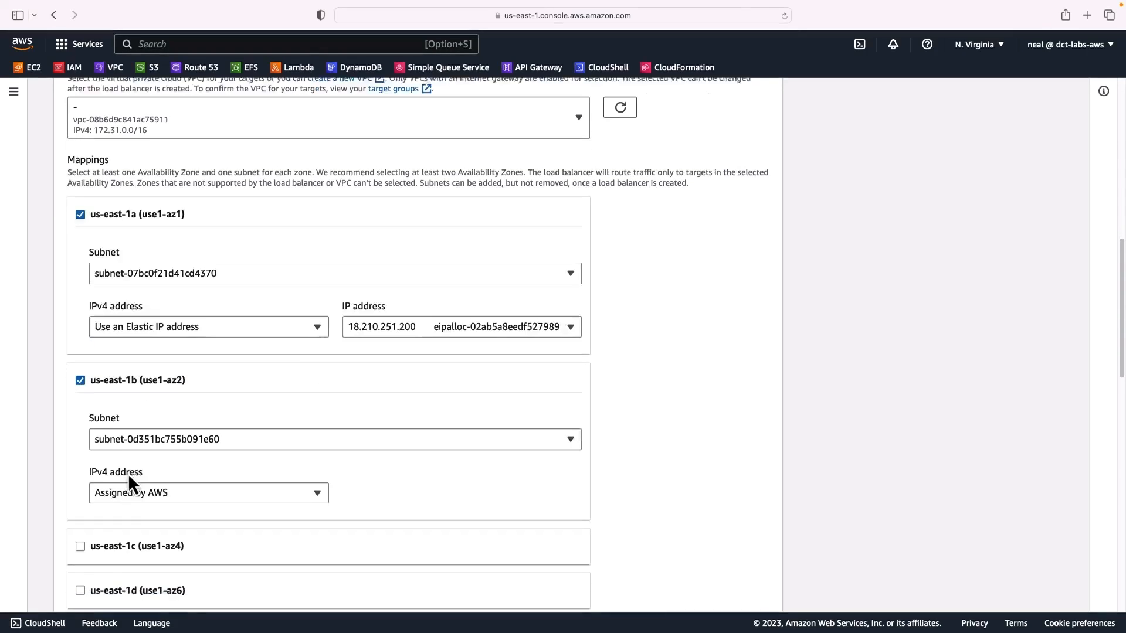
pyautogui.click(170, 469)
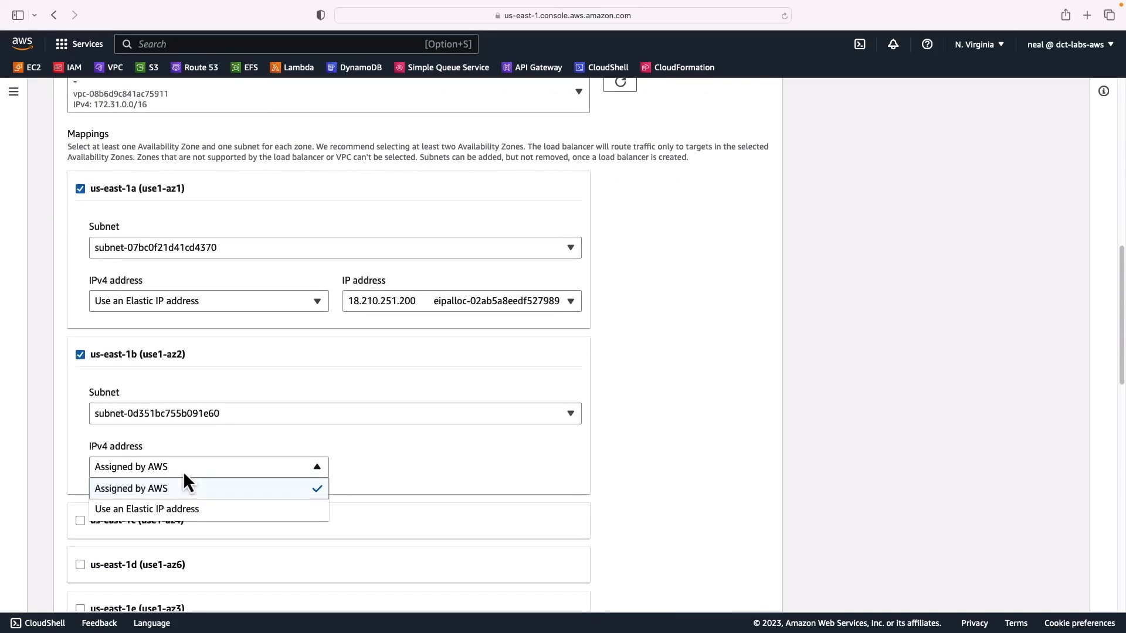
pyautogui.click(242, 504)
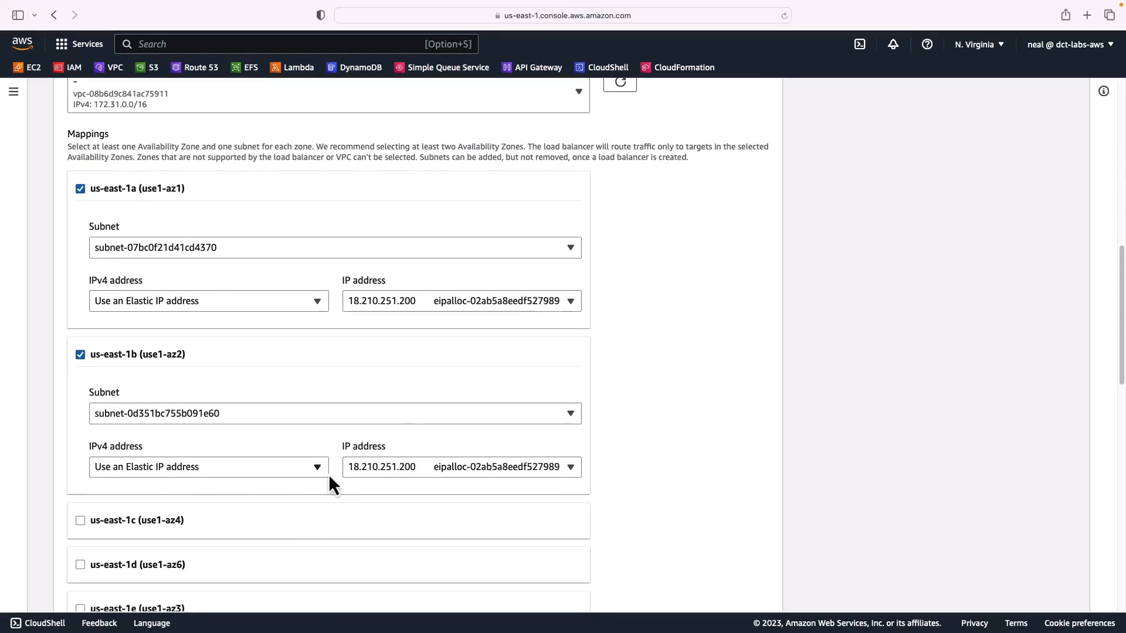
pyautogui.click(448, 469)
pyautogui.click(367, 510)
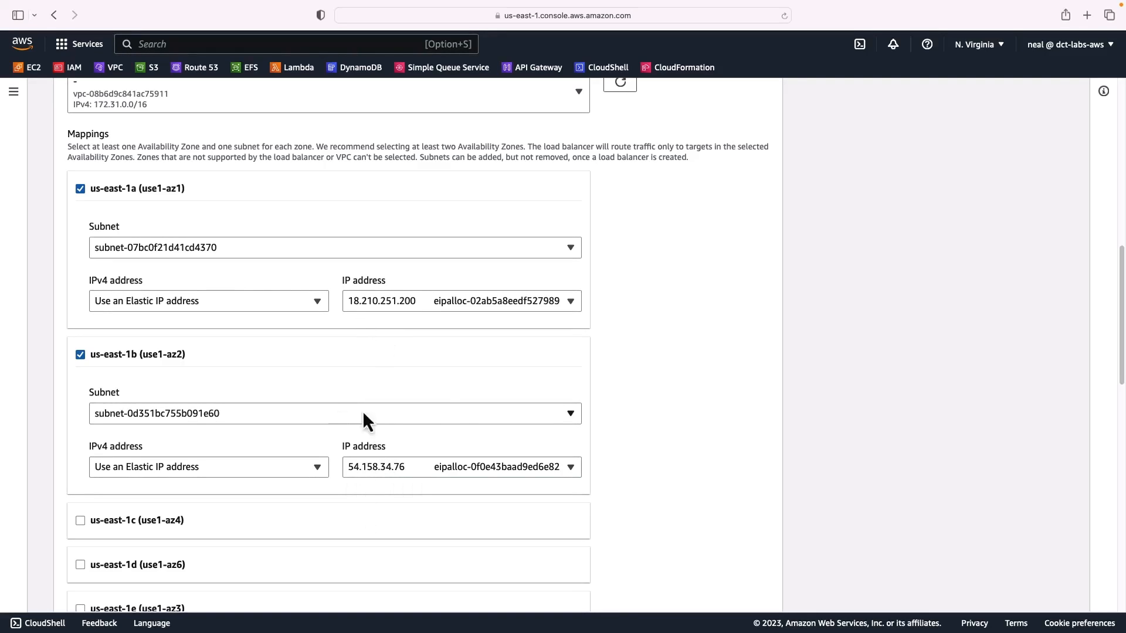
# Start a new target group for the listener named NLB-TG1, keeping the Instances type, TCP port 80 and HTTP health check.
pyautogui.scroll(-2, 695, 382)
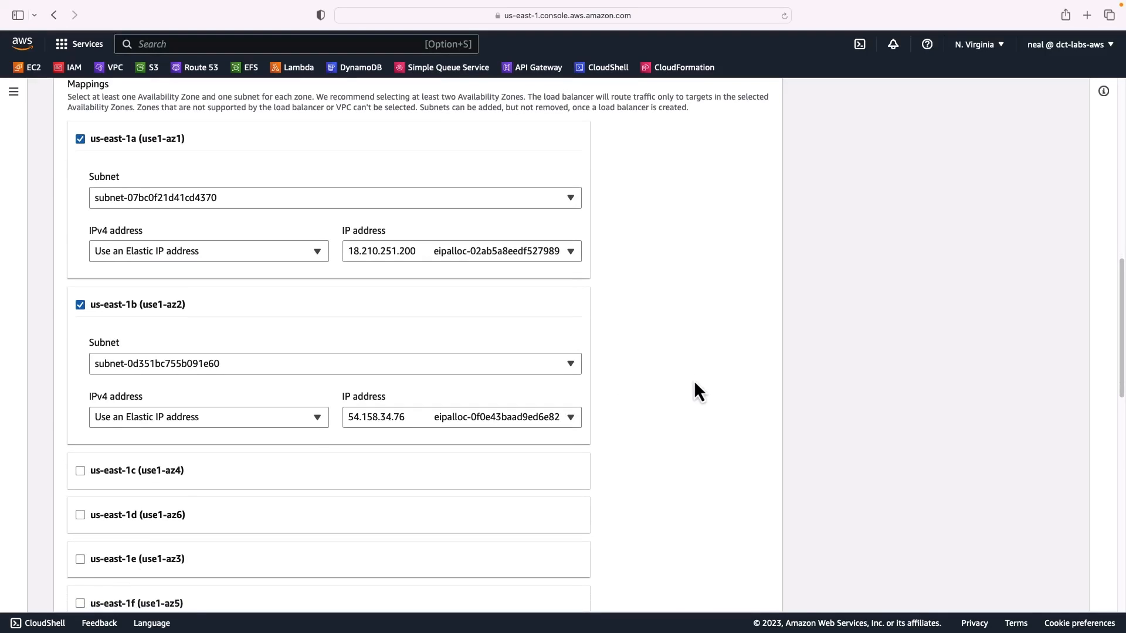
pyautogui.scroll(-15, 695, 382)
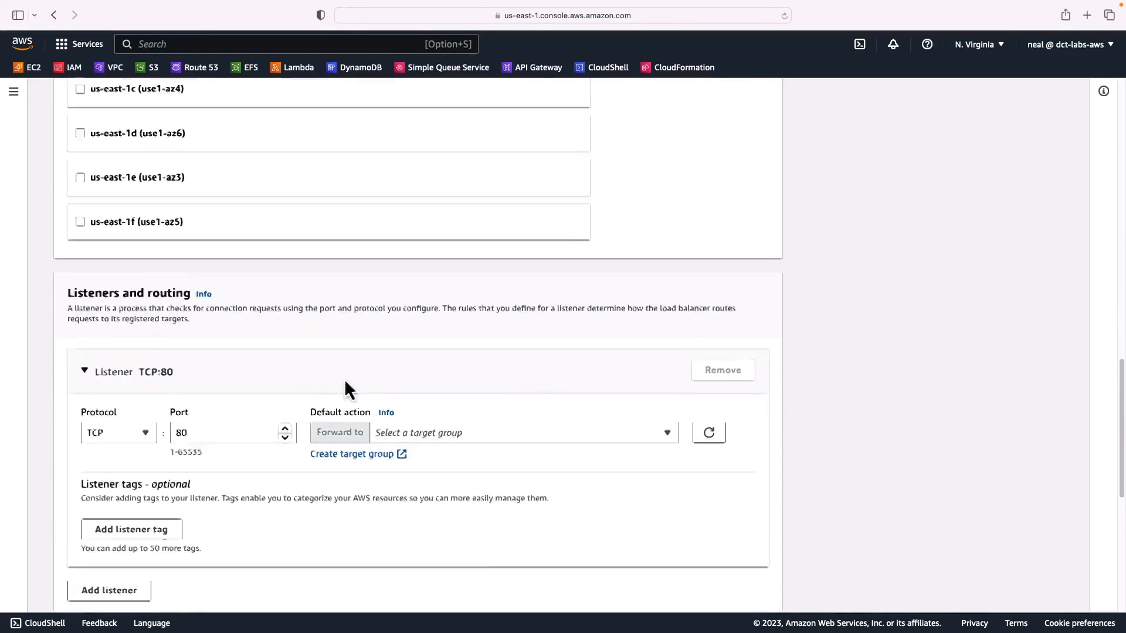
pyautogui.click(332, 404)
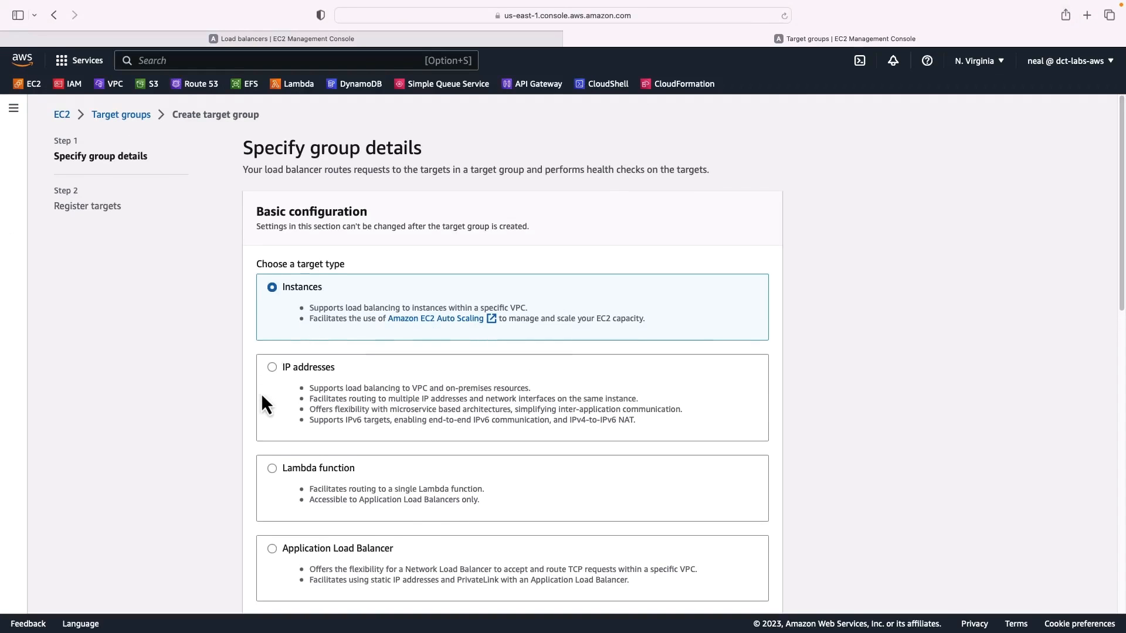
pyautogui.scroll(-5, 264, 403)
pyautogui.click(272, 409)
pyautogui.write('NLB-TG1')
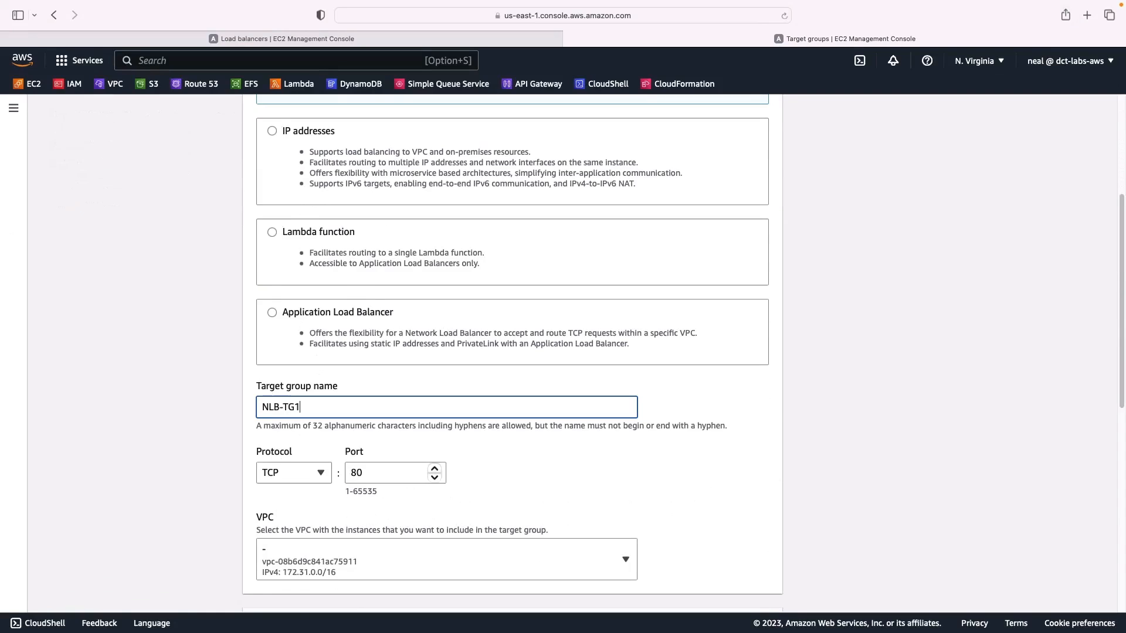
pyautogui.scroll(-3, 289, 265)
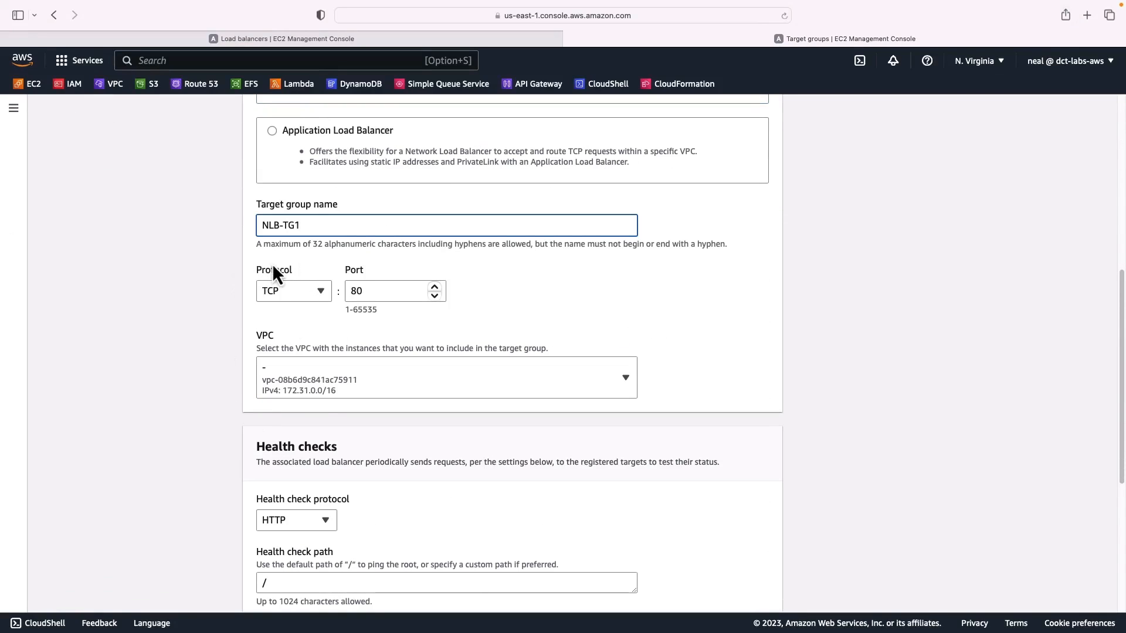
pyautogui.click(297, 295)
pyautogui.click(296, 294)
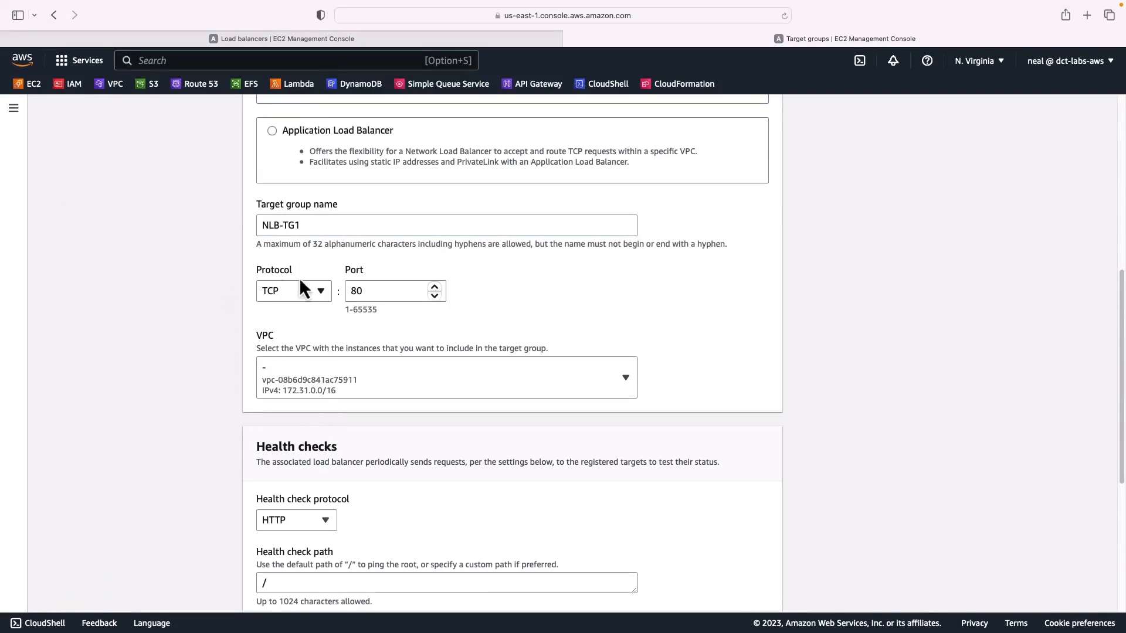
pyautogui.scroll(-5, 237, 319)
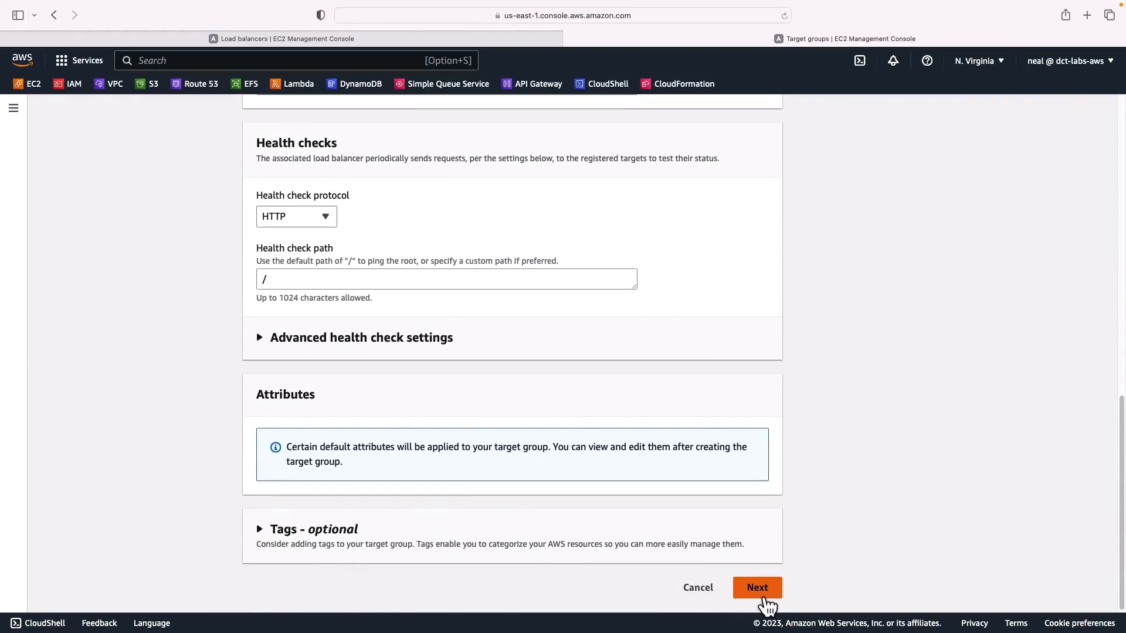
pyautogui.click(758, 589)
# Include both running instances as pending targets on port 80 and create the target group.
pyautogui.click(261, 277)
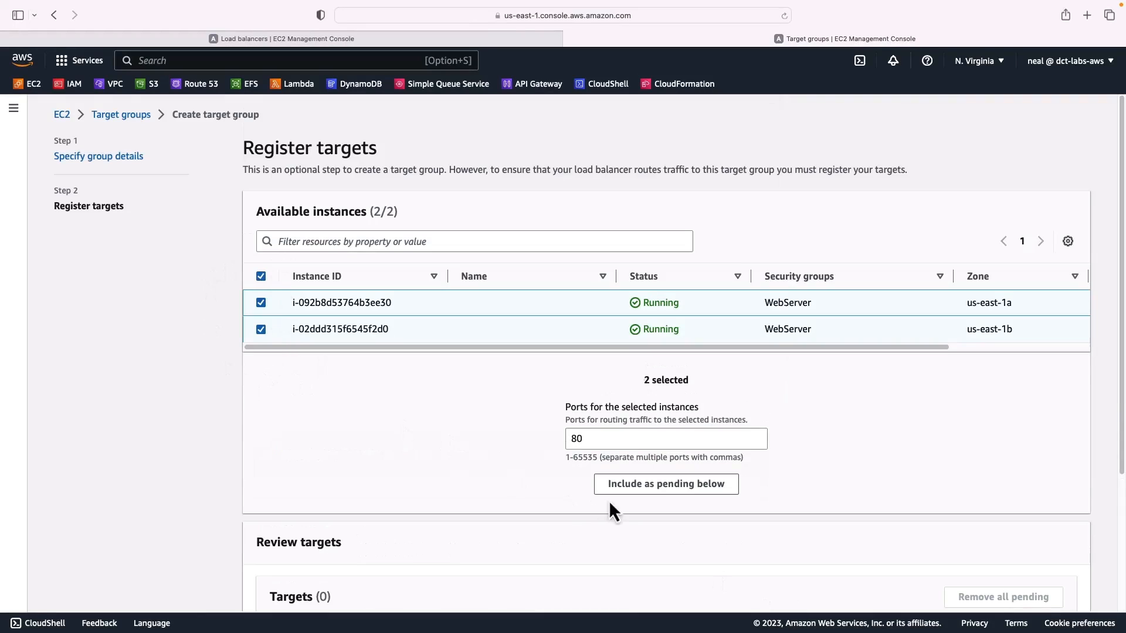
pyautogui.click(661, 485)
pyautogui.scroll(-5, 661, 497)
pyautogui.click(1003, 588)
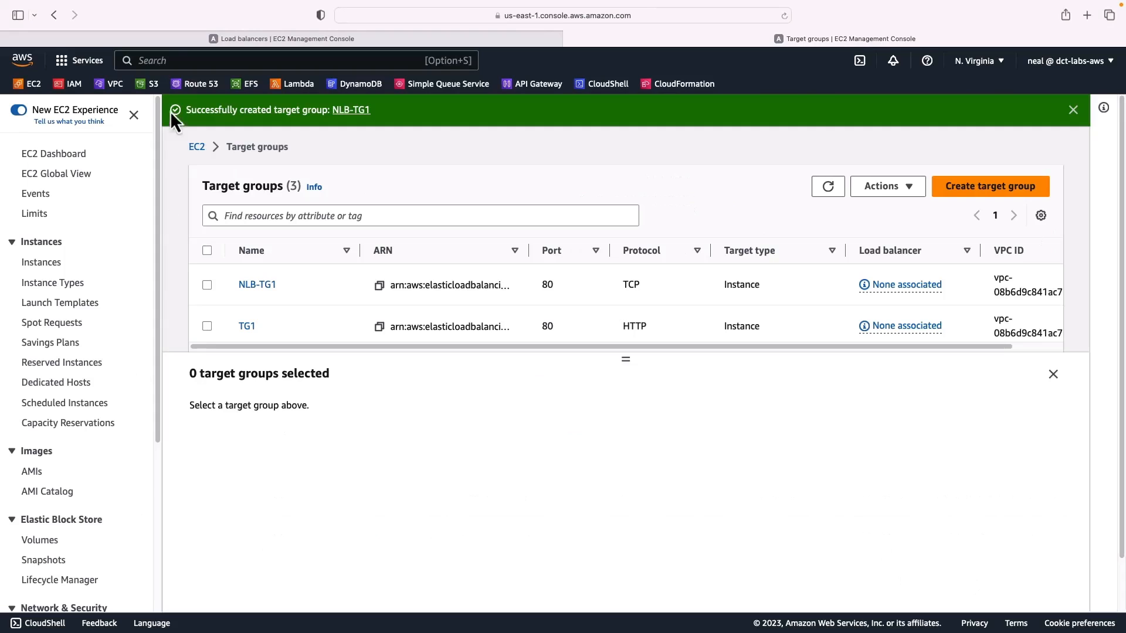
# Forward the load balancer's TCP:80 listener to NLB-TG1, create the load balancer and view it.
pyautogui.click(171, 38)
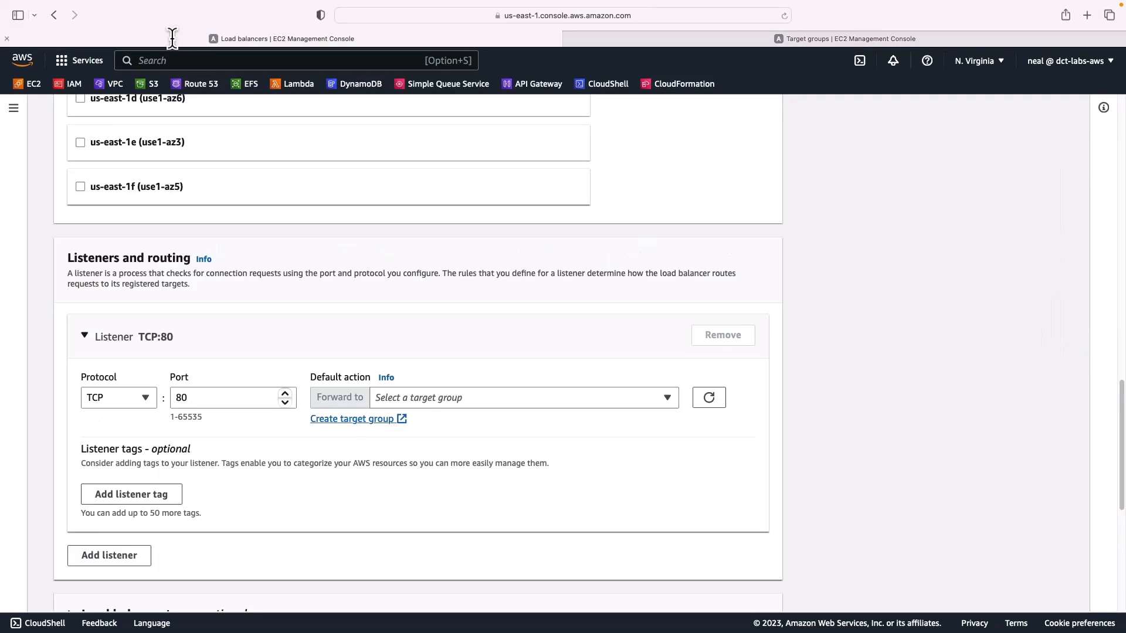
pyautogui.click(708, 398)
pyautogui.click(657, 401)
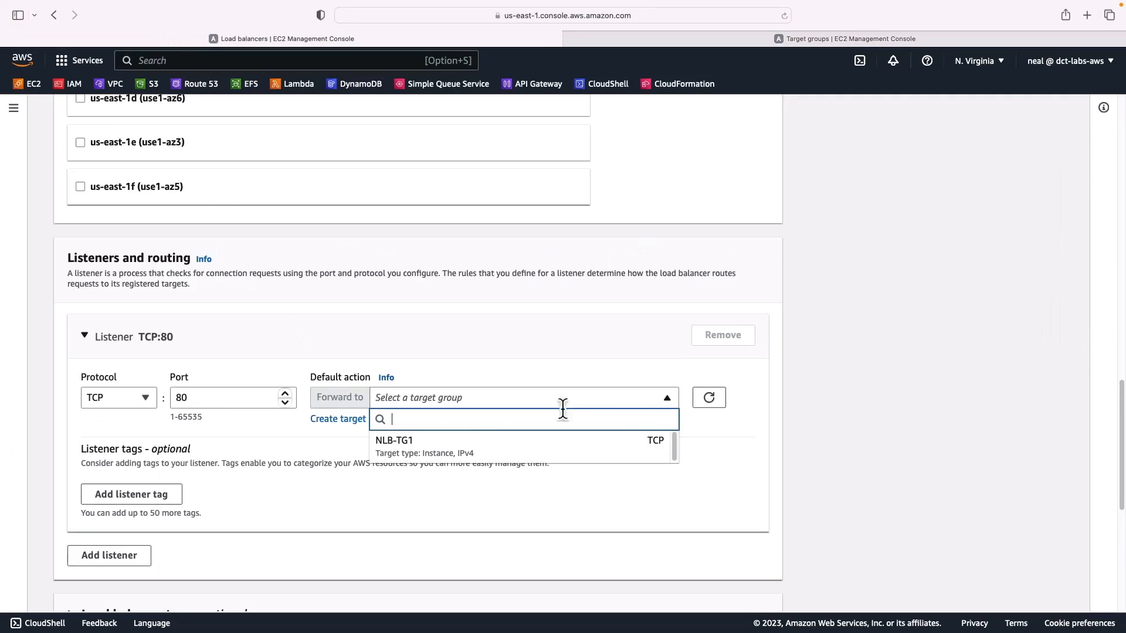
pyautogui.click(442, 448)
pyautogui.scroll(-5, 324, 479)
pyautogui.scroll(-3, 324, 480)
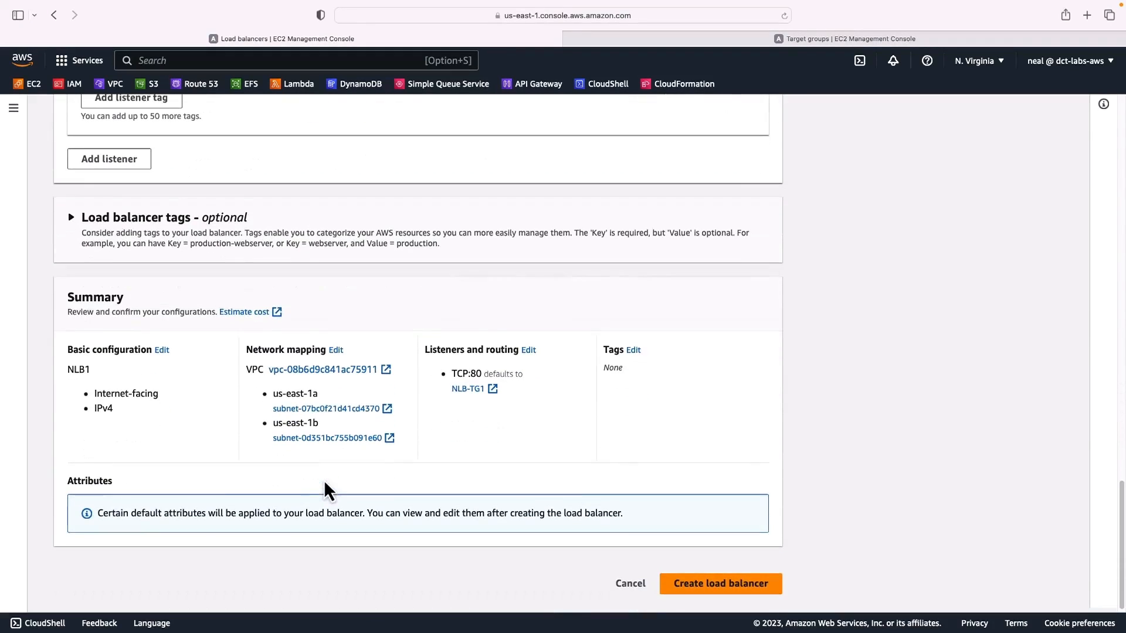
pyautogui.click(727, 598)
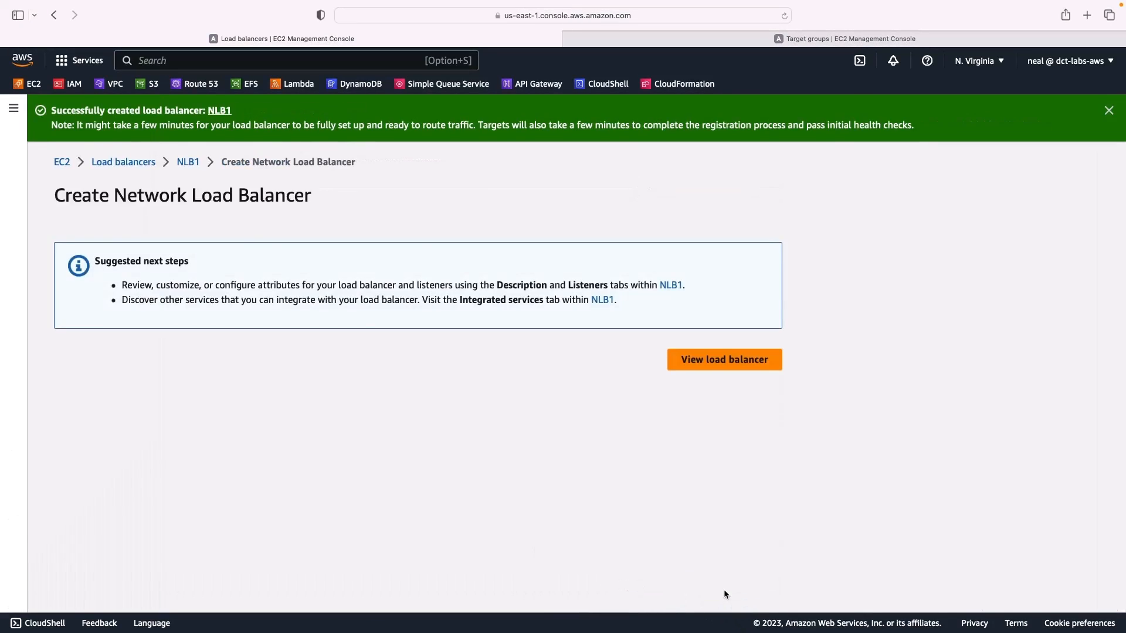
pyautogui.click(703, 361)
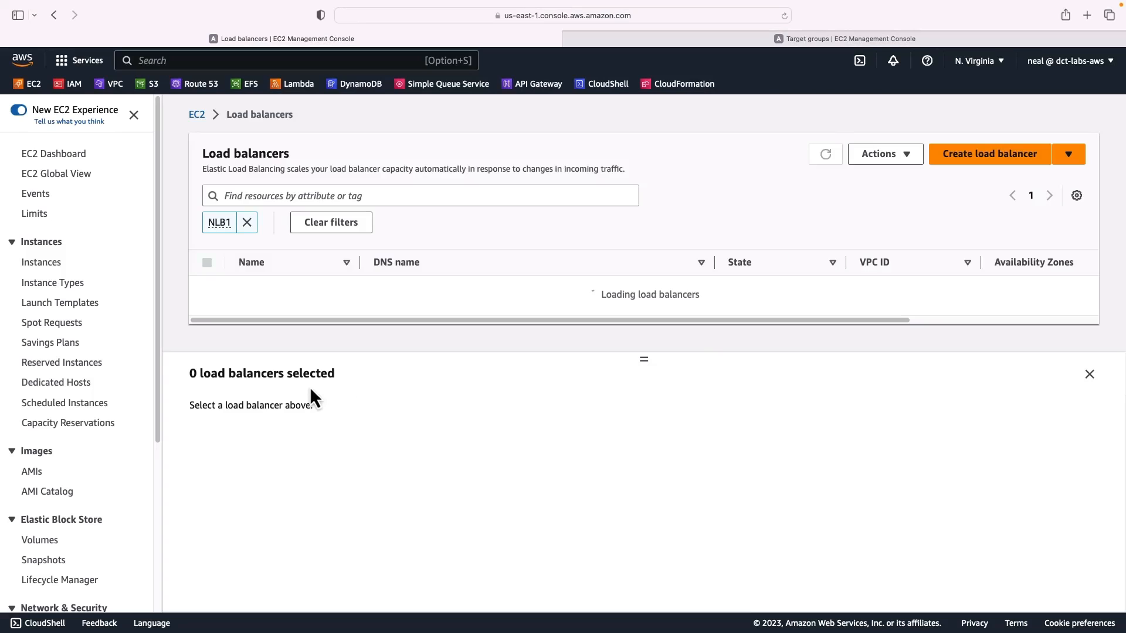
# Start launching an EC2 instance named TestClient, keeping the Amazon Linux 2023 AMI and the t2.micro type.
pyautogui.click(39, 262)
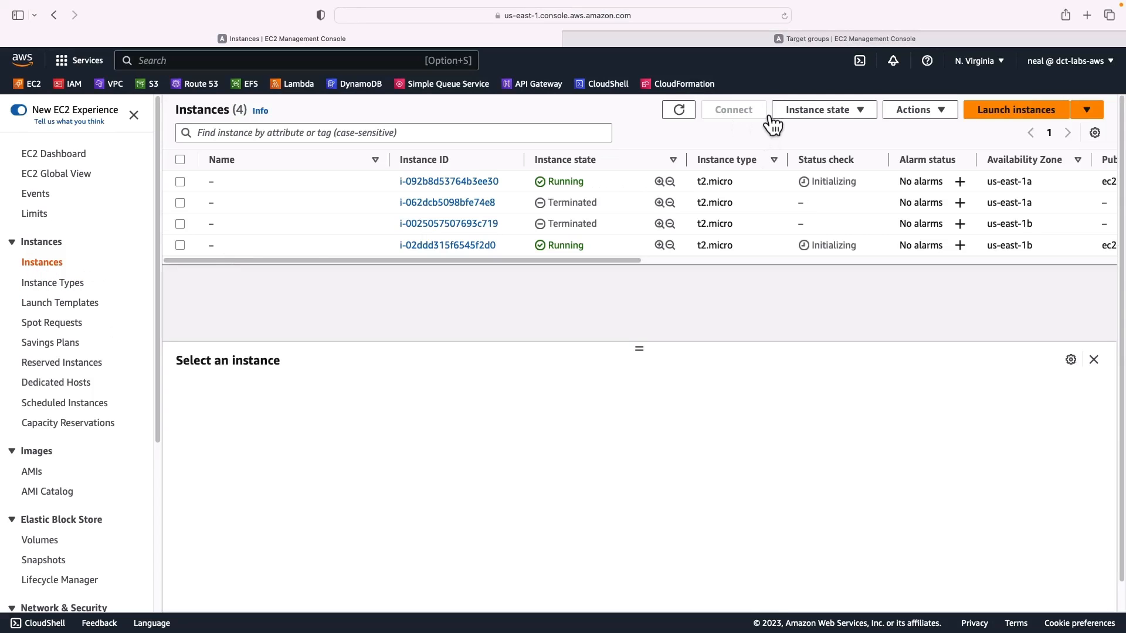
pyautogui.click(991, 114)
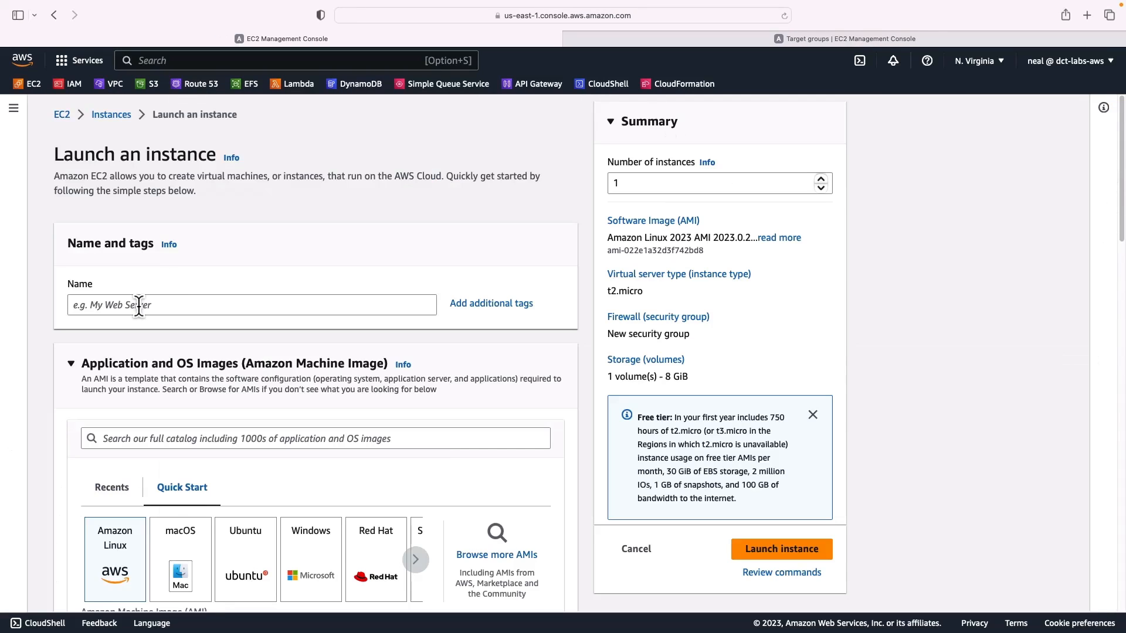
pyautogui.click(139, 306)
pyautogui.write('TestClient')
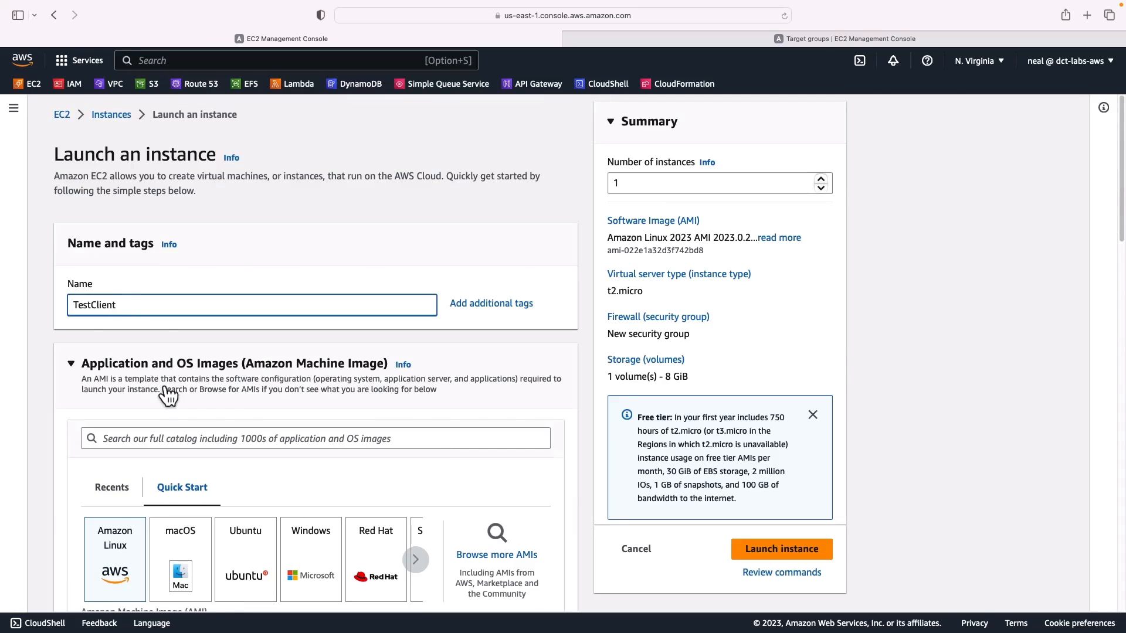
pyautogui.scroll(-10, 164, 394)
pyautogui.moveTo(95, 265); pyautogui.dragTo(193, 271)
pyautogui.scroll(-5, 193, 270)
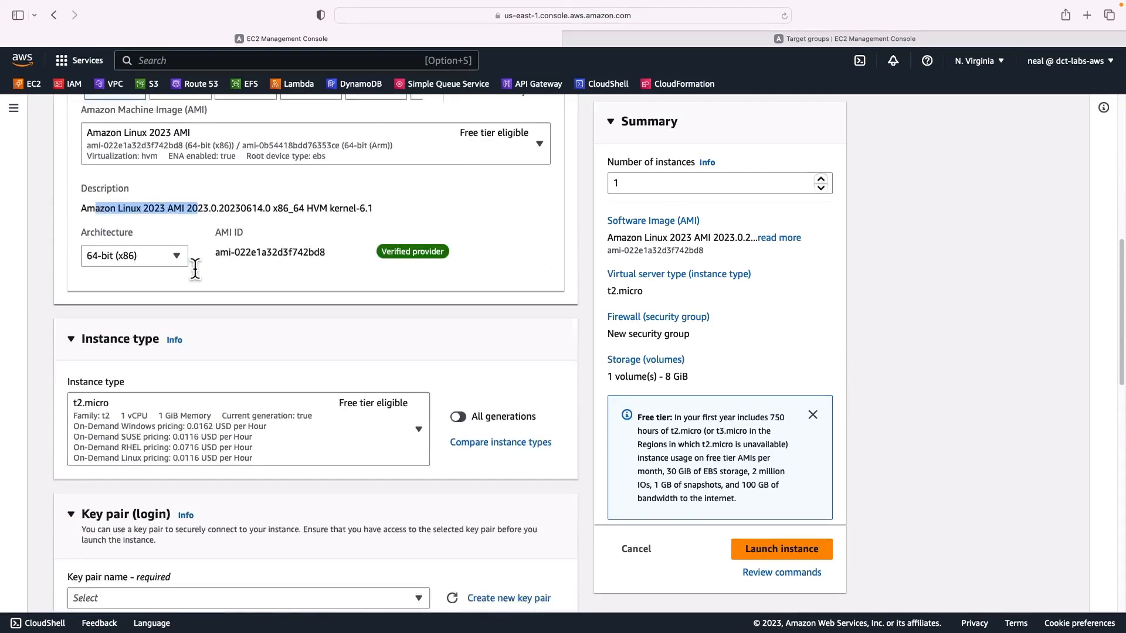
# Launch TestClient without a key pair, keeping the default network and storage settings, and return to the instance list.
pyautogui.click(163, 437)
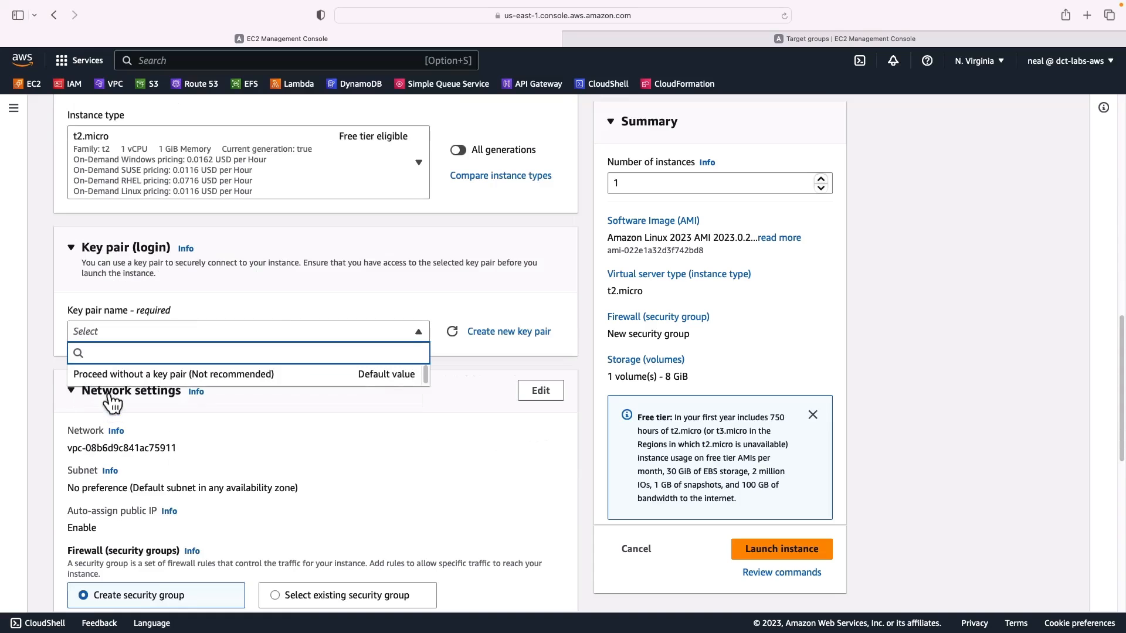
pyautogui.click(112, 376)
pyautogui.scroll(-3, 254, 367)
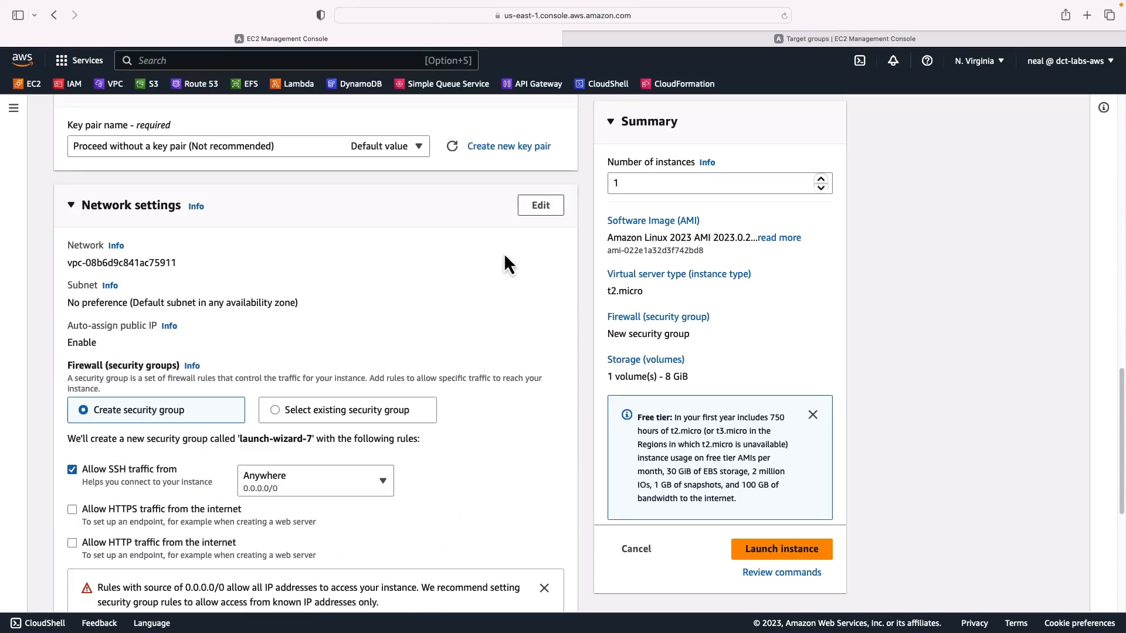
pyautogui.scroll(-6, 189, 439)
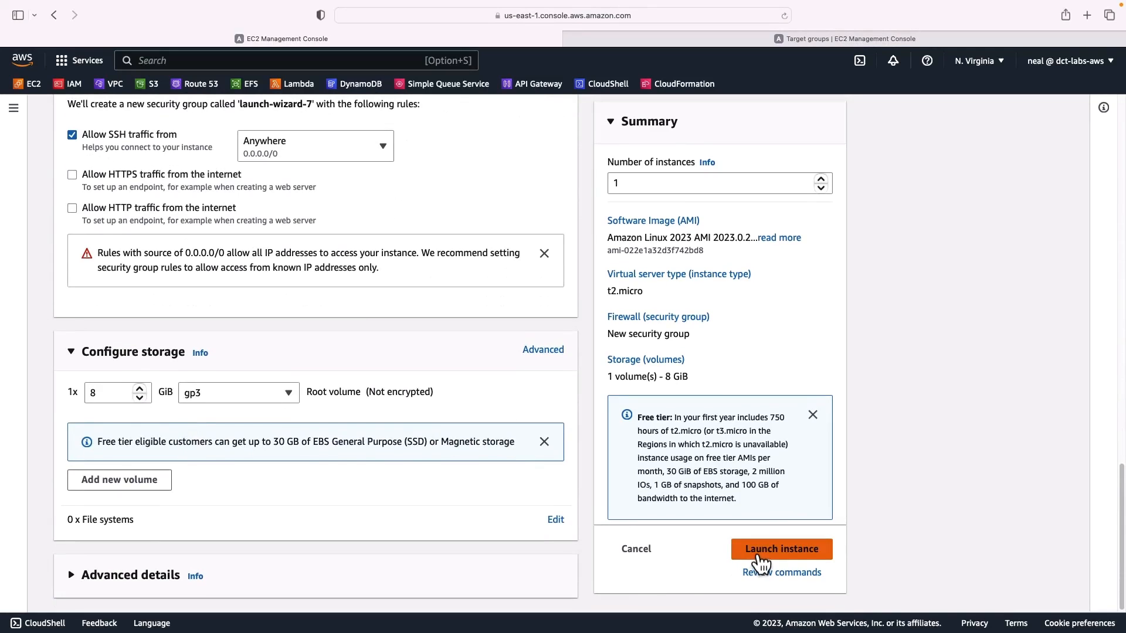
pyautogui.click(758, 551)
pyautogui.click(105, 116)
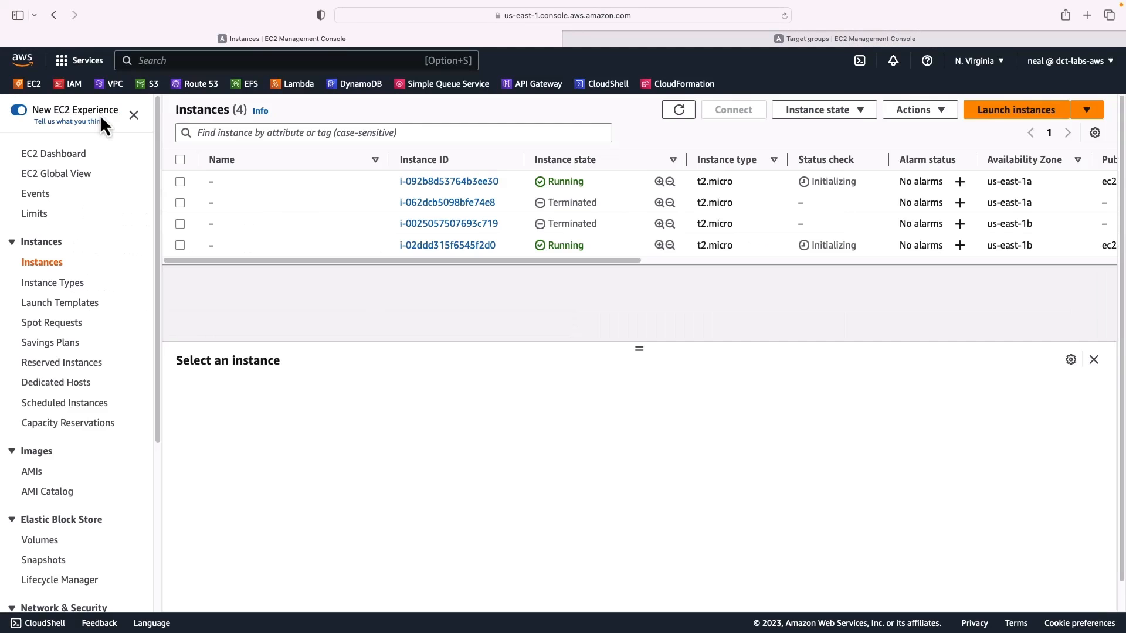
# Start creating a security group named WhiteList with the description WhiteList, keeping the default VPC.
pyautogui.scroll(-5, 61, 384)
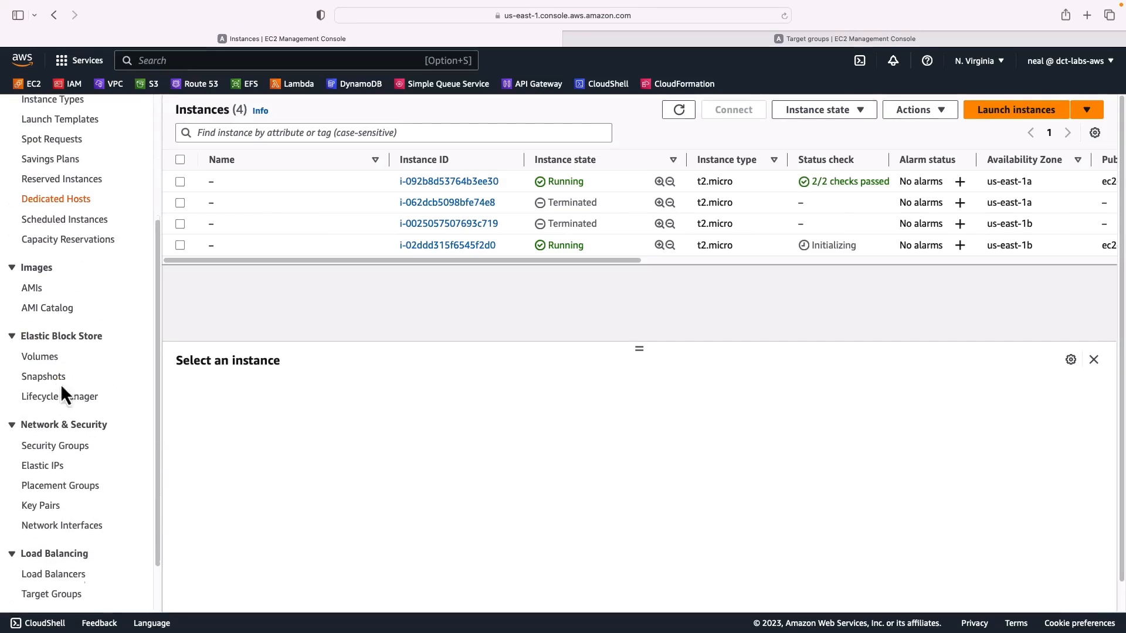
pyautogui.click(48, 447)
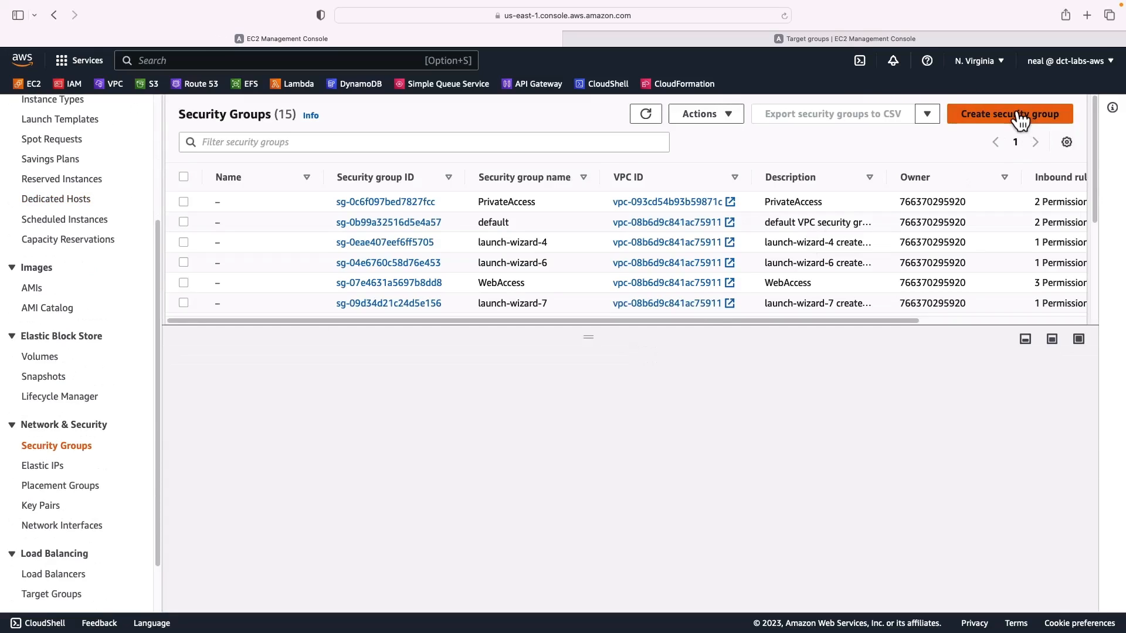
pyautogui.click(1018, 116)
pyautogui.click(177, 274)
pyautogui.write('WhiteList')
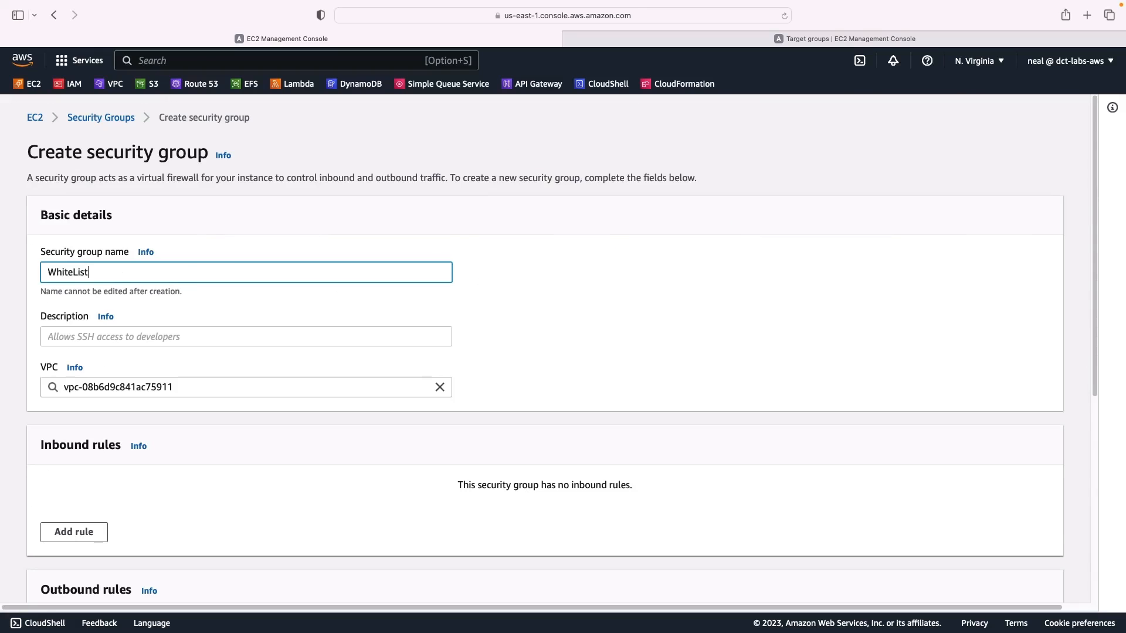
pyautogui.press('super+a')
pyautogui.press('super+c')
pyautogui.press('Tab')
pyautogui.write('v')
pyautogui.press('BackSpace')
pyautogui.press('super+v')
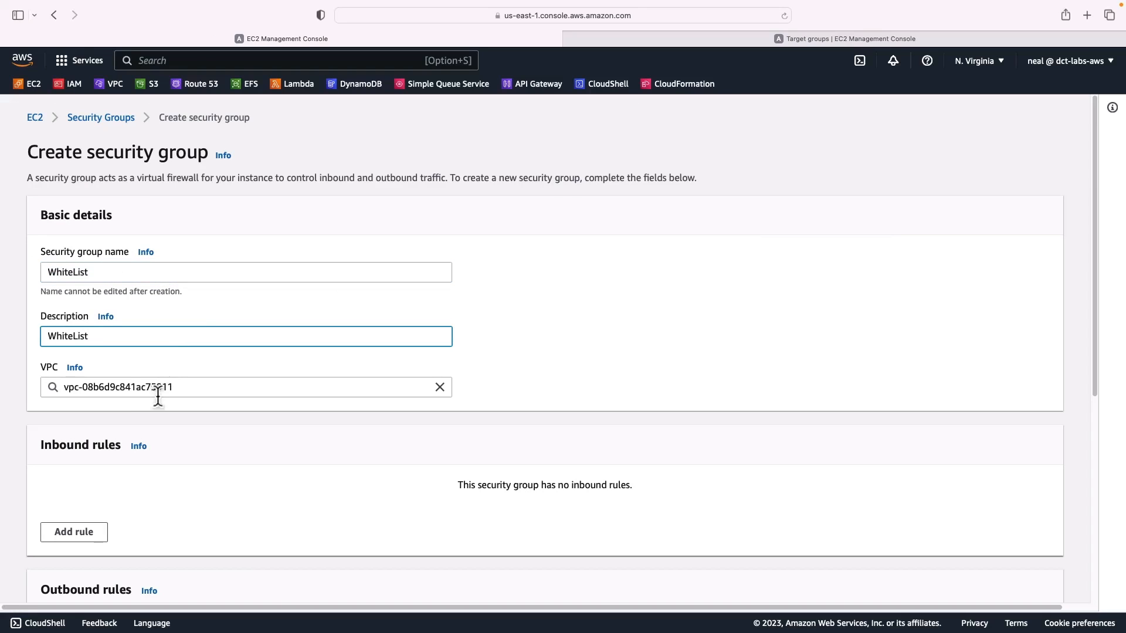
pyautogui.scroll(-3, 156, 424)
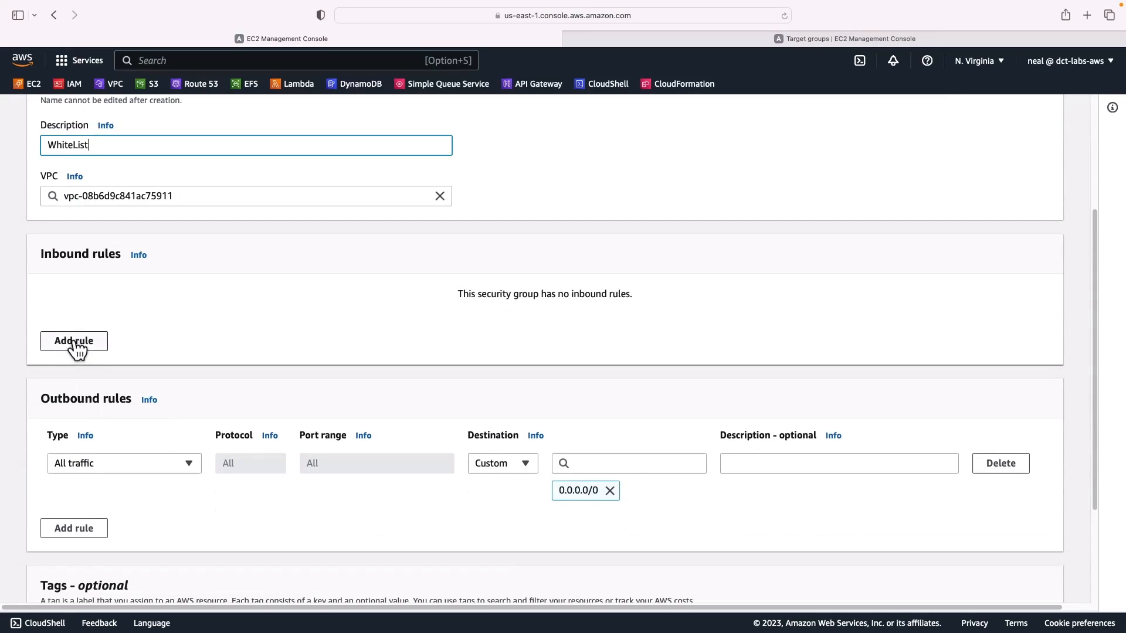
# Add an inbound rule to the WhiteList security group allowing SSH from Anywhere-IPv4.
pyautogui.click(75, 344)
pyautogui.click(121, 323)
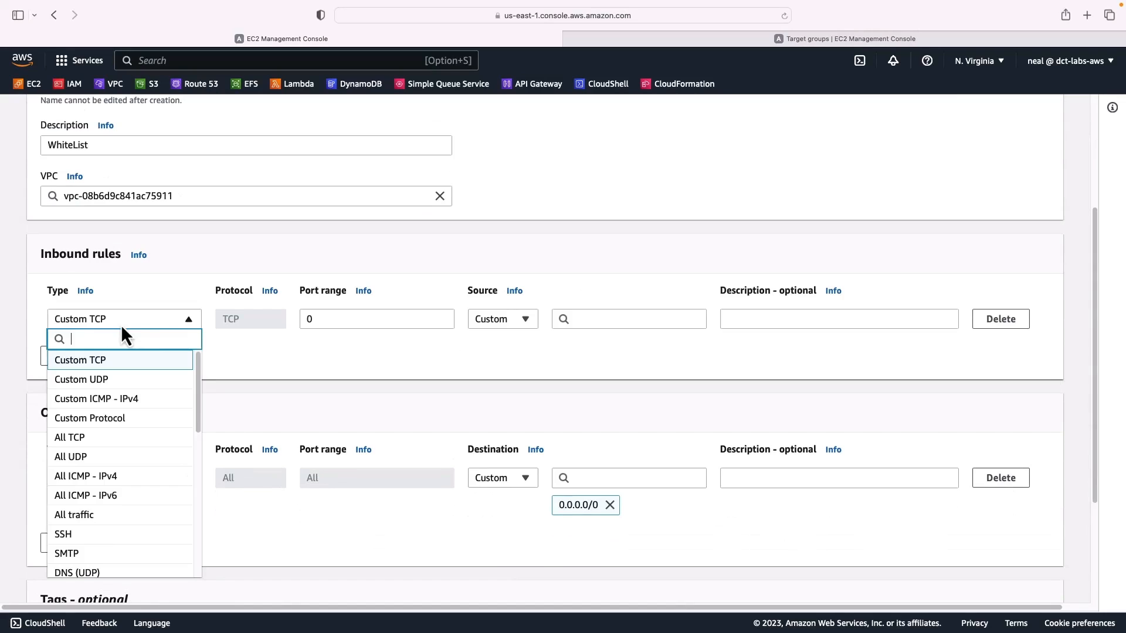
pyautogui.click(100, 534)
pyautogui.click(492, 320)
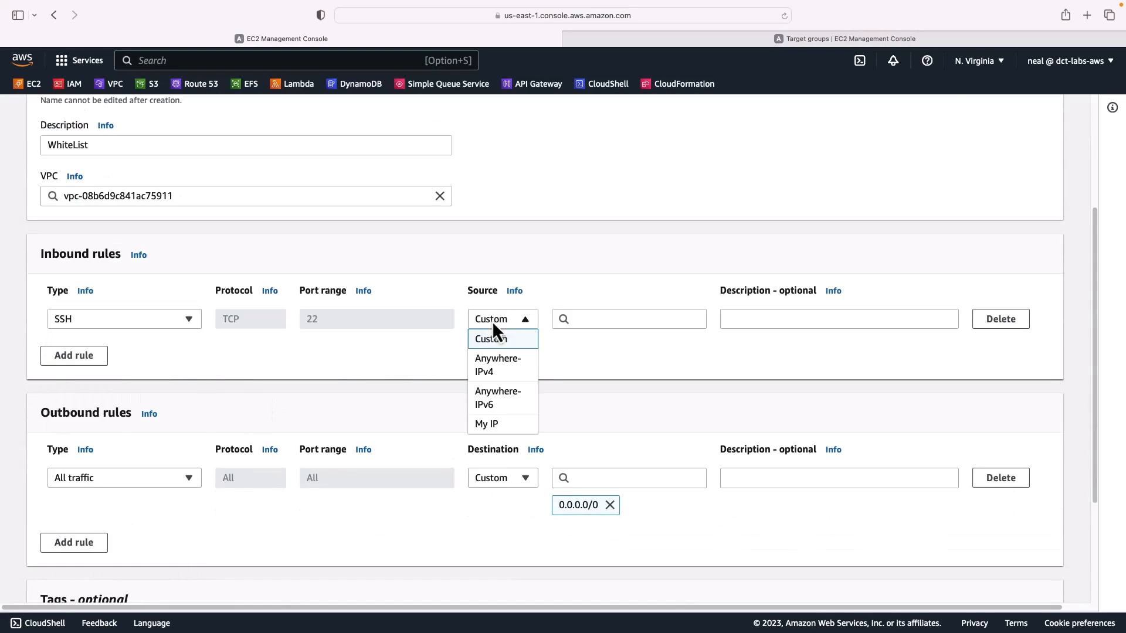
pyautogui.click(497, 368)
# Delete the default all-traffic outbound rule and create the WhiteList security group.
pyautogui.scroll(-3, 456, 314)
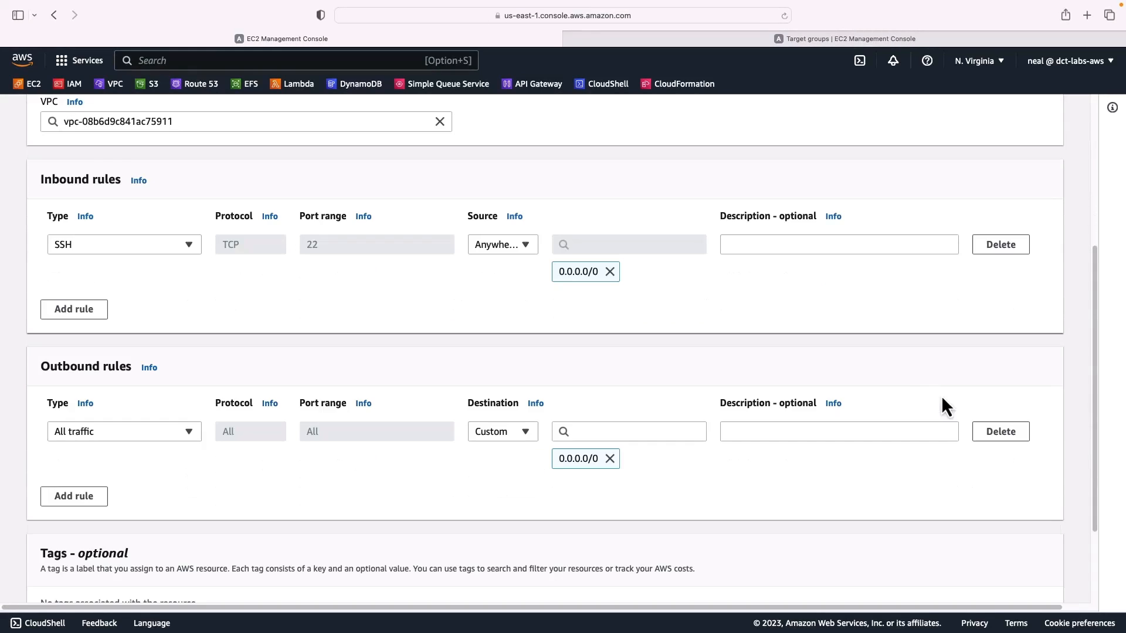
pyautogui.click(1006, 434)
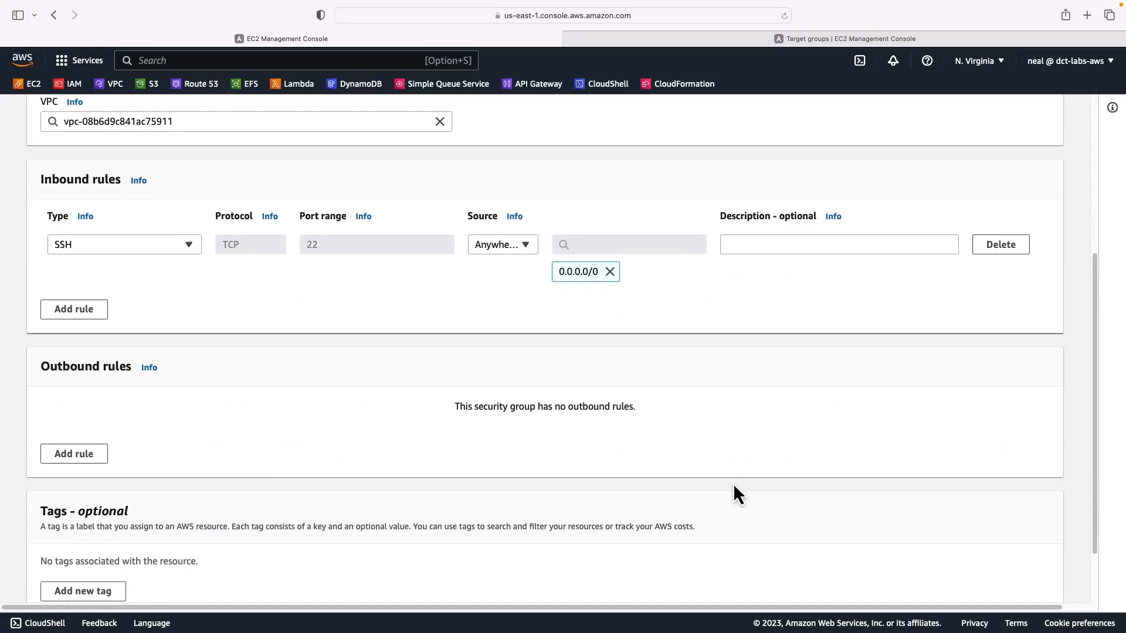
pyautogui.scroll(-3, 733, 490)
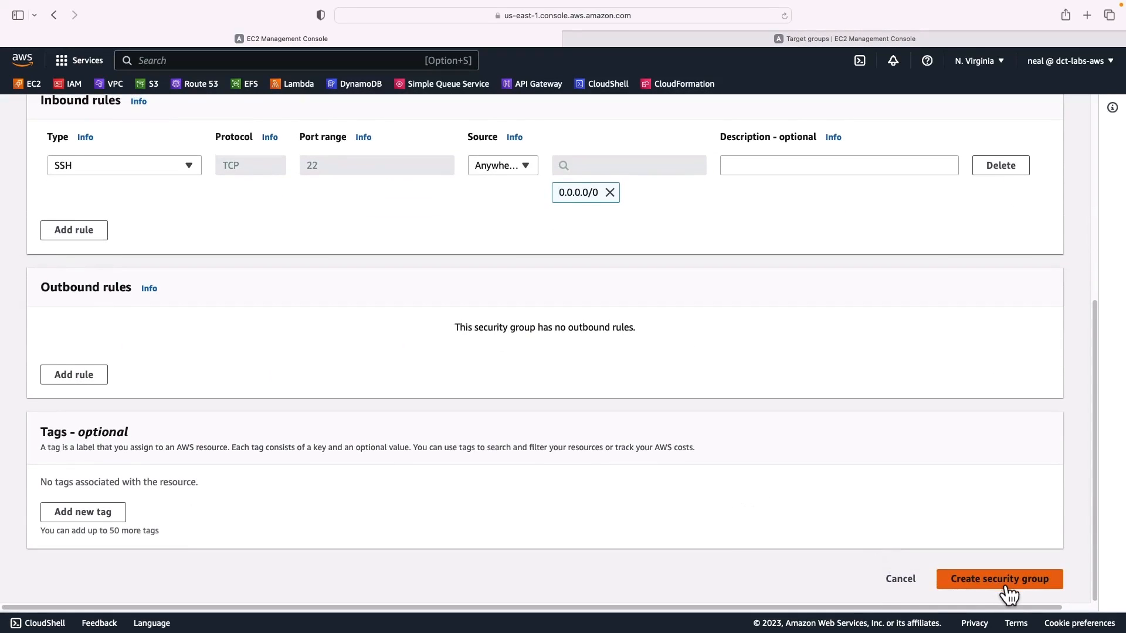
pyautogui.click(1006, 579)
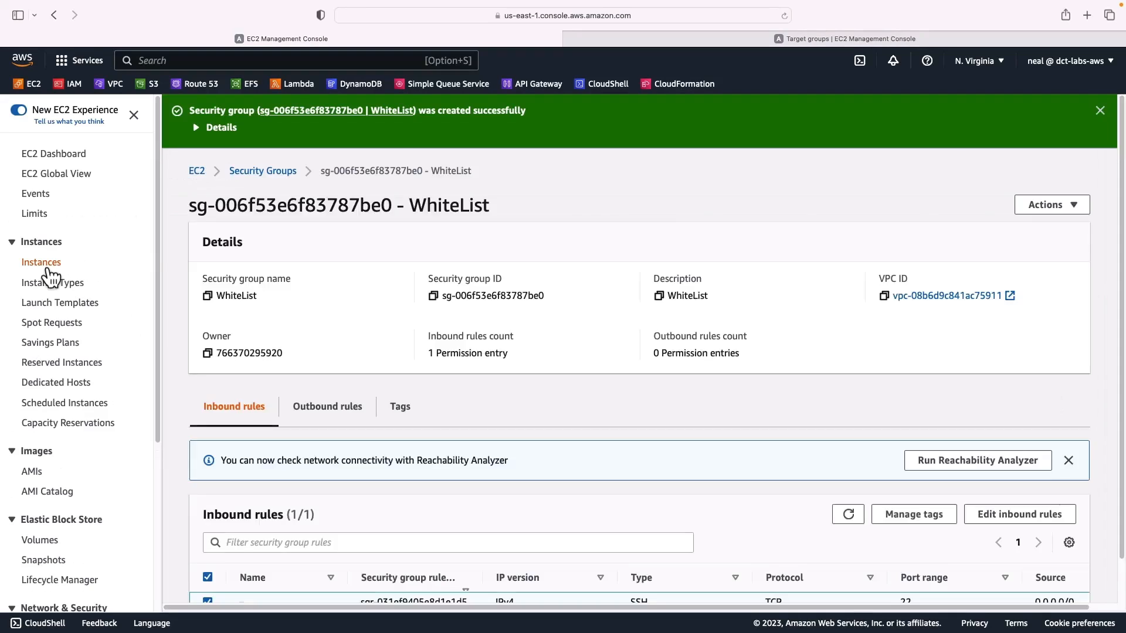
# Refresh the EC2 instance list and open the security group settings of the TestClient instance.
pyautogui.click(47, 265)
pyautogui.scroll(-1, 204, 235)
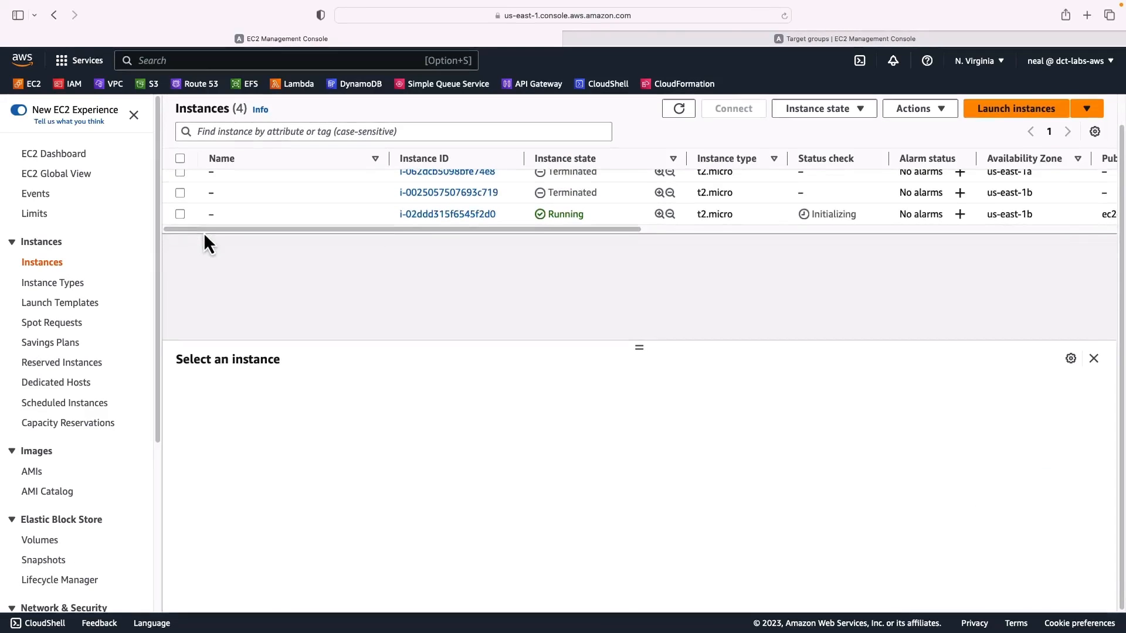
pyautogui.click(678, 109)
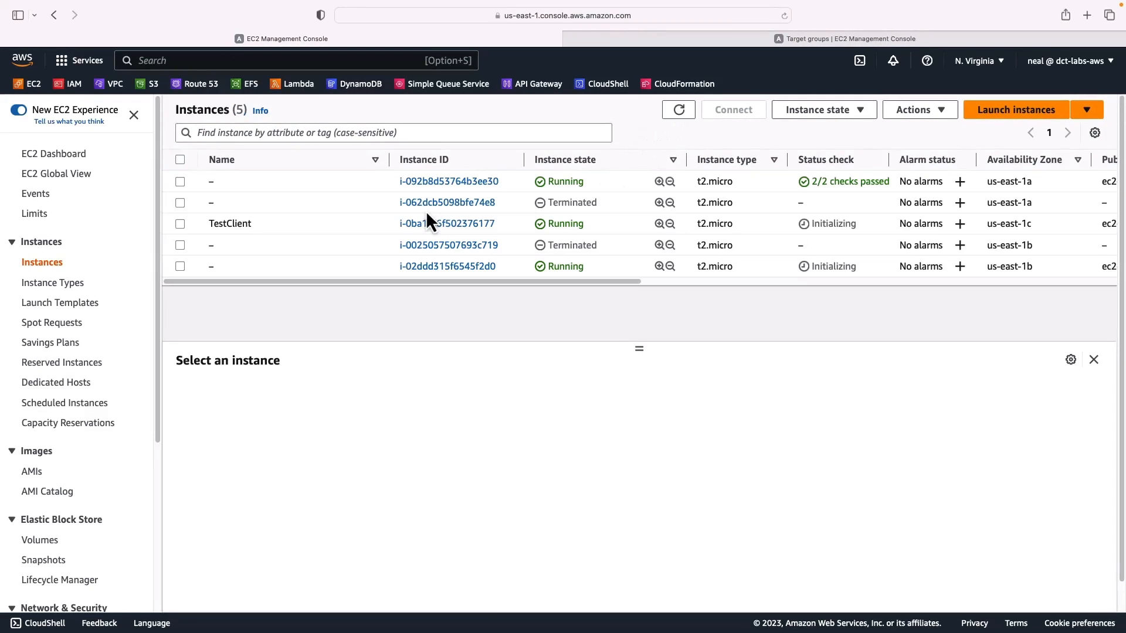
pyautogui.click(180, 224)
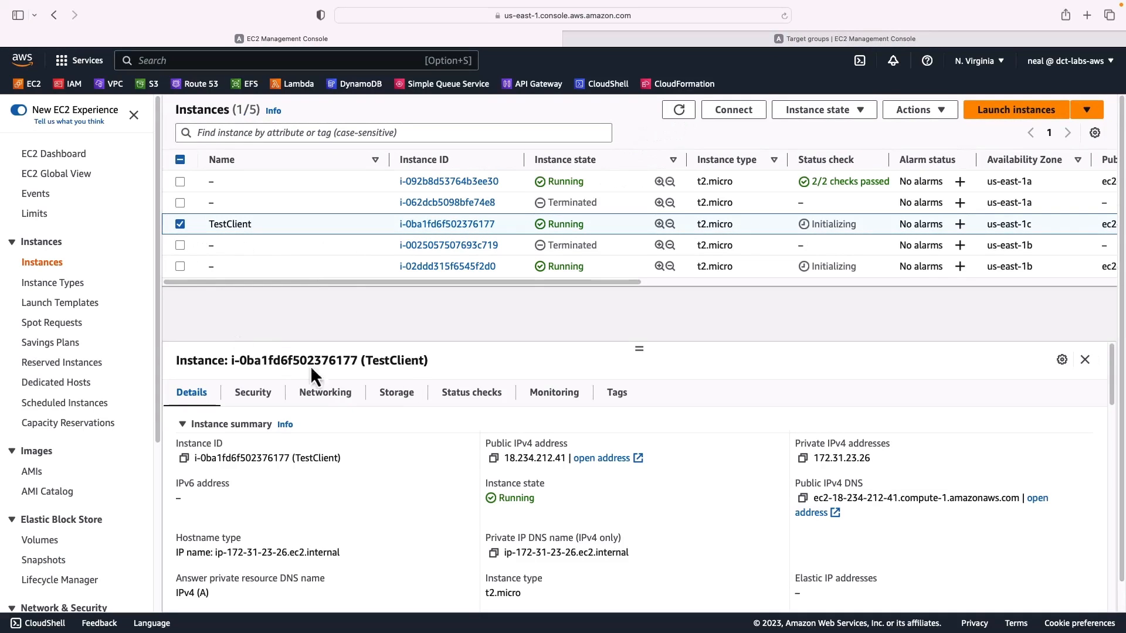
pyautogui.click(916, 110)
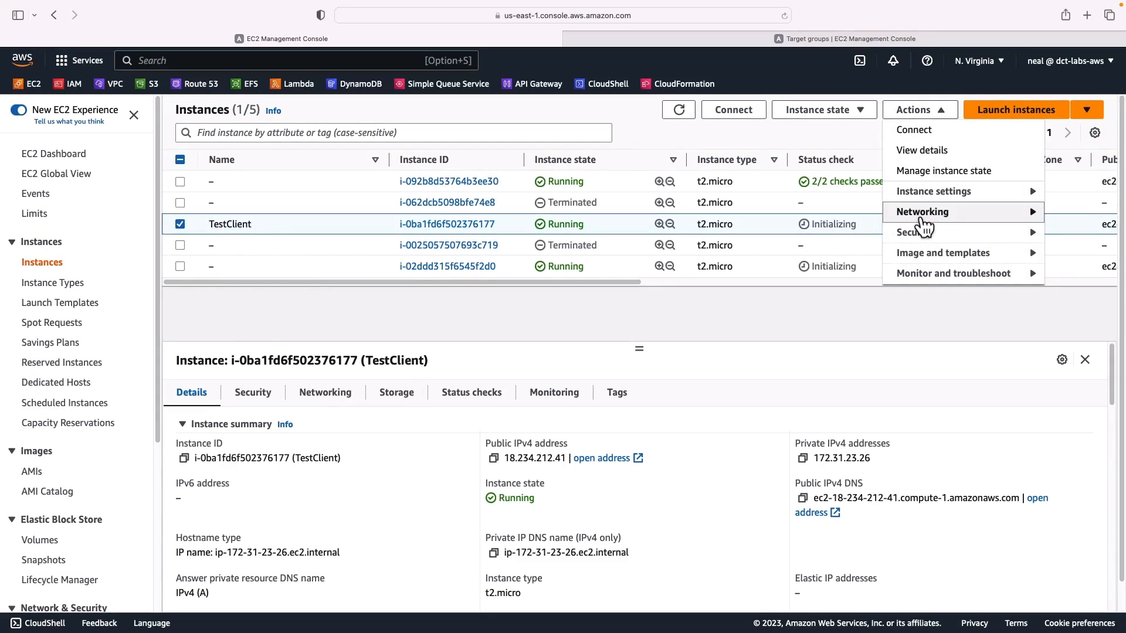
pyautogui.moveTo(924, 233)
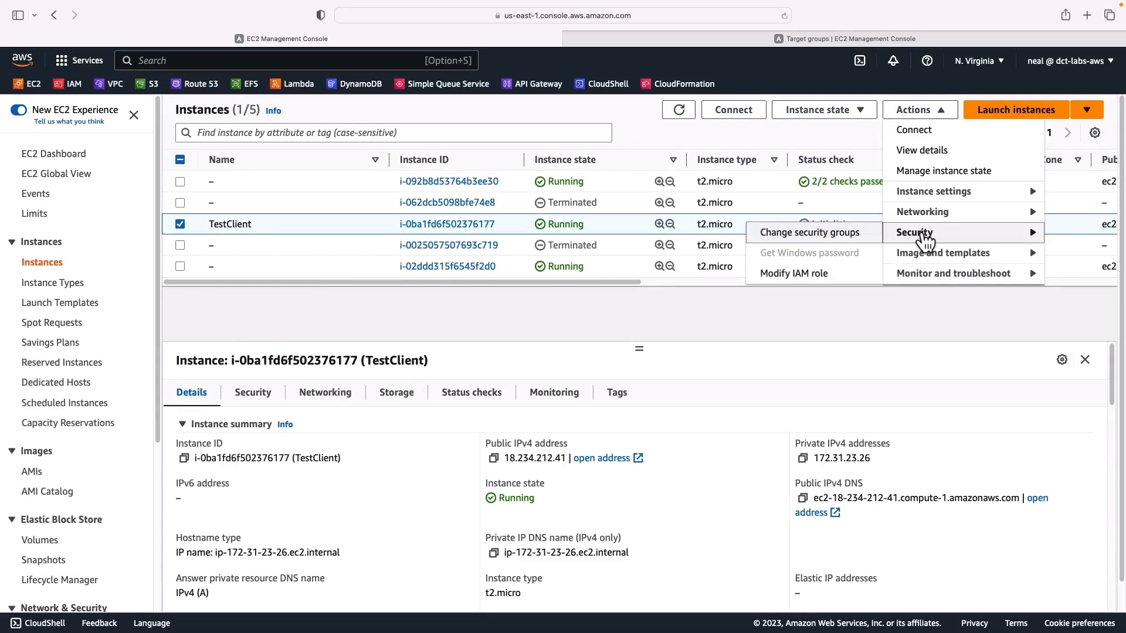
pyautogui.click(819, 237)
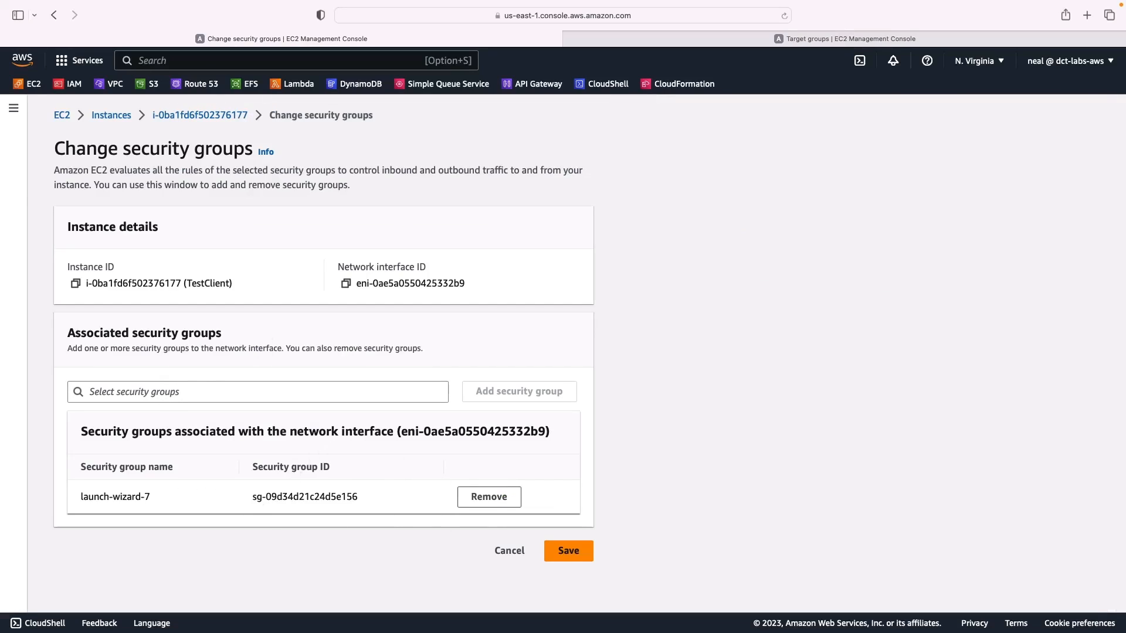
# Replace TestClient's launch-wizard-7 security group with WhiteList and save the change.
pyautogui.click(505, 498)
pyautogui.click(195, 392)
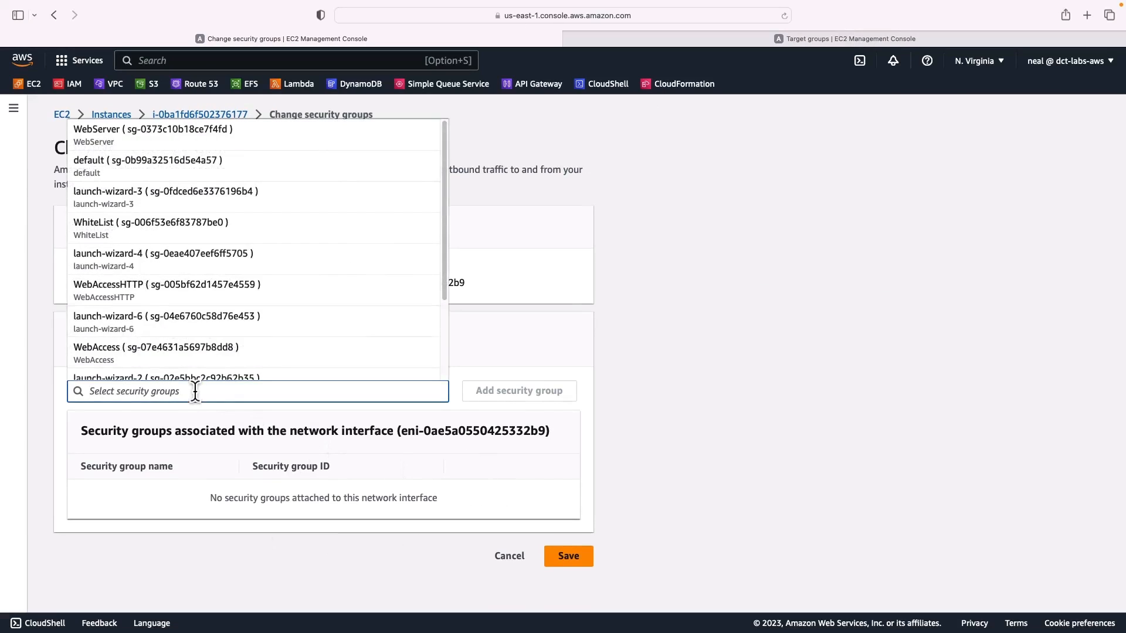
pyautogui.write('who')
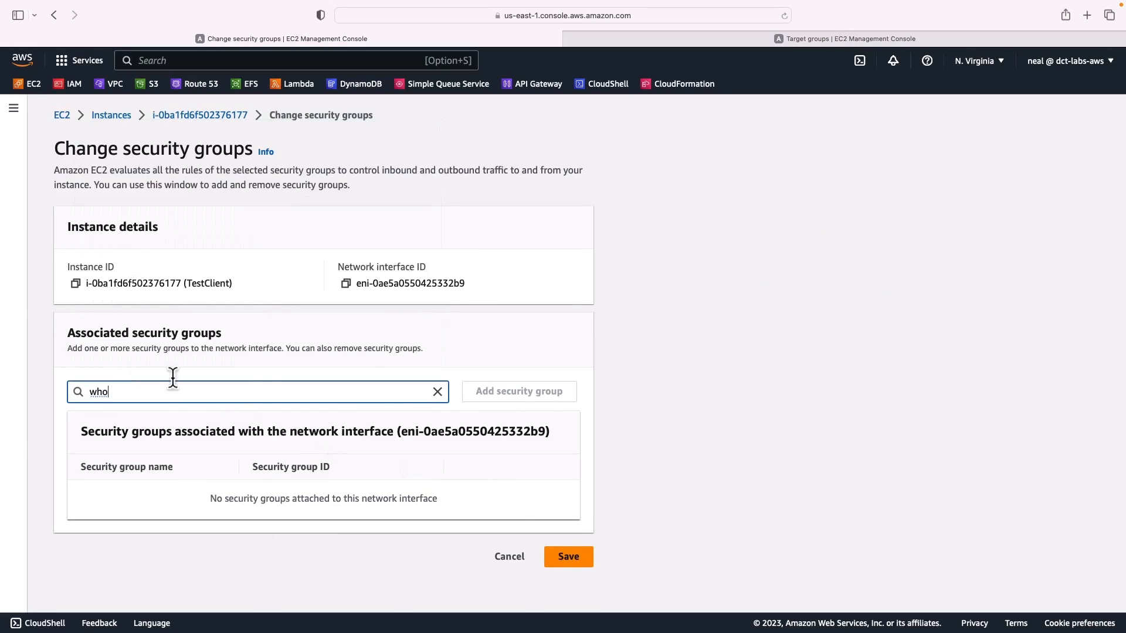
pyautogui.click(340, 417)
pyautogui.click(498, 391)
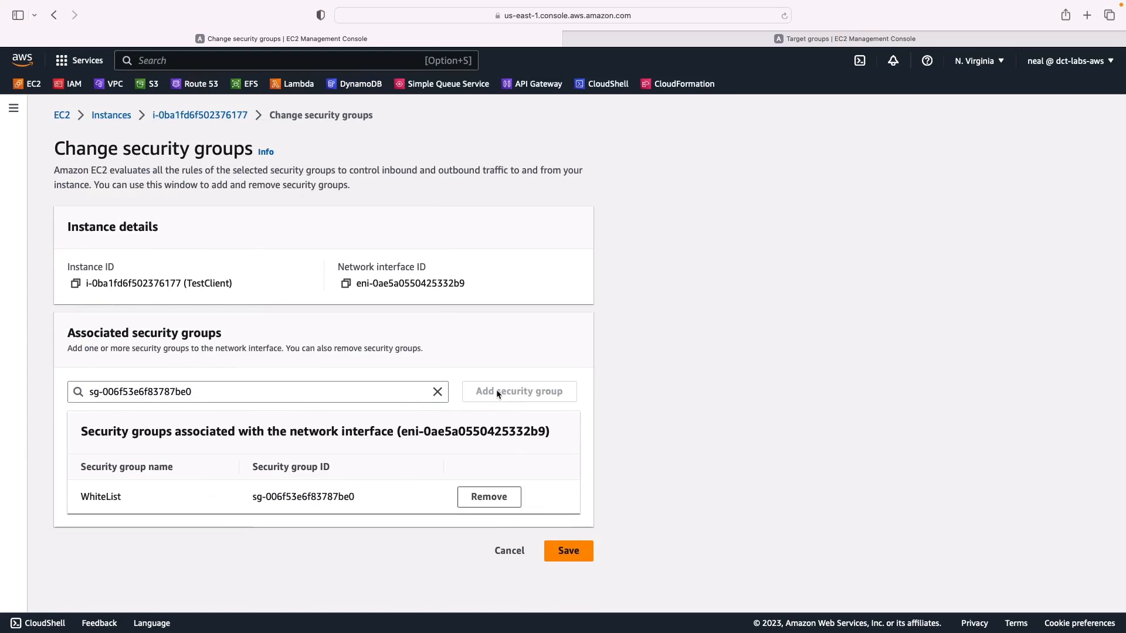
pyautogui.click(567, 554)
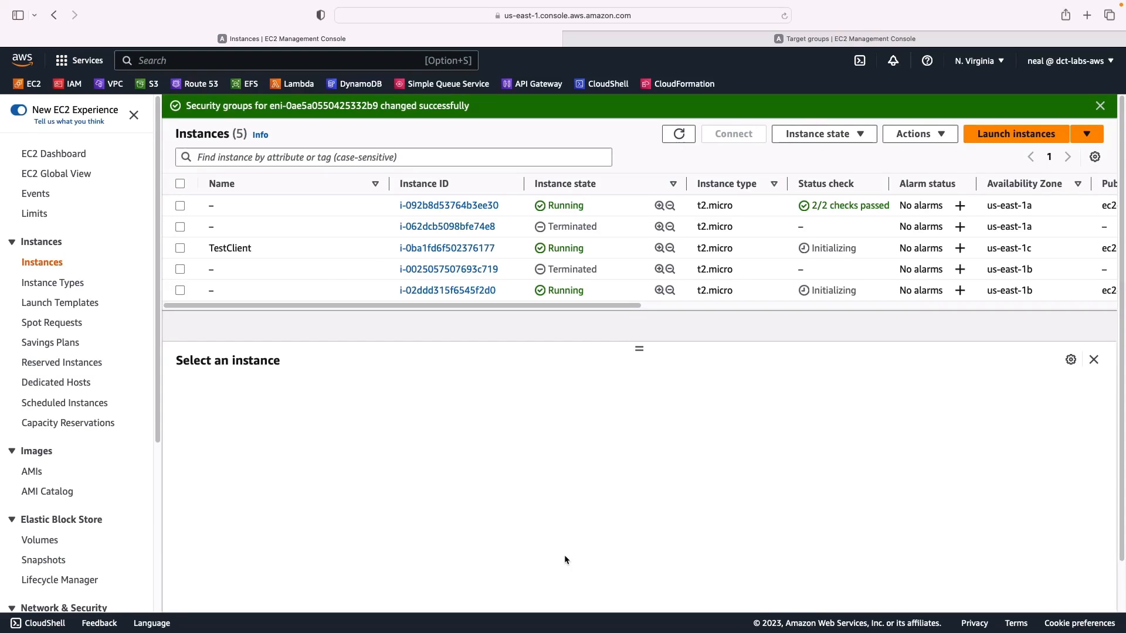
# Check the health status of the registered targets in target group NLB-TG1, refreshing the list.
pyautogui.scroll(-8, 78, 570)
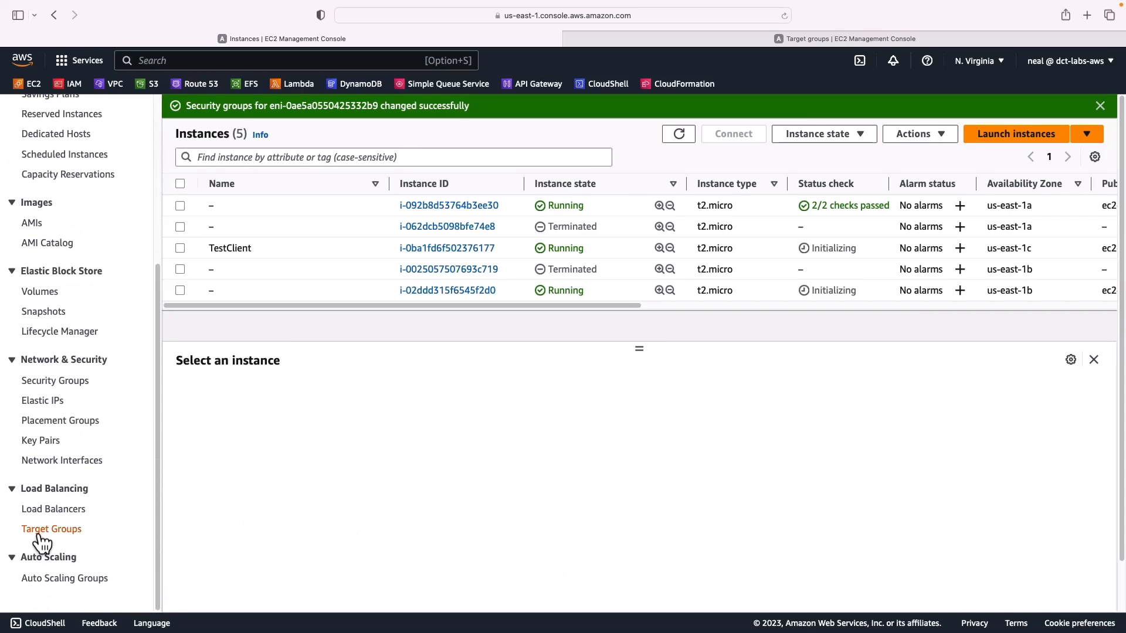
pyautogui.click(35, 529)
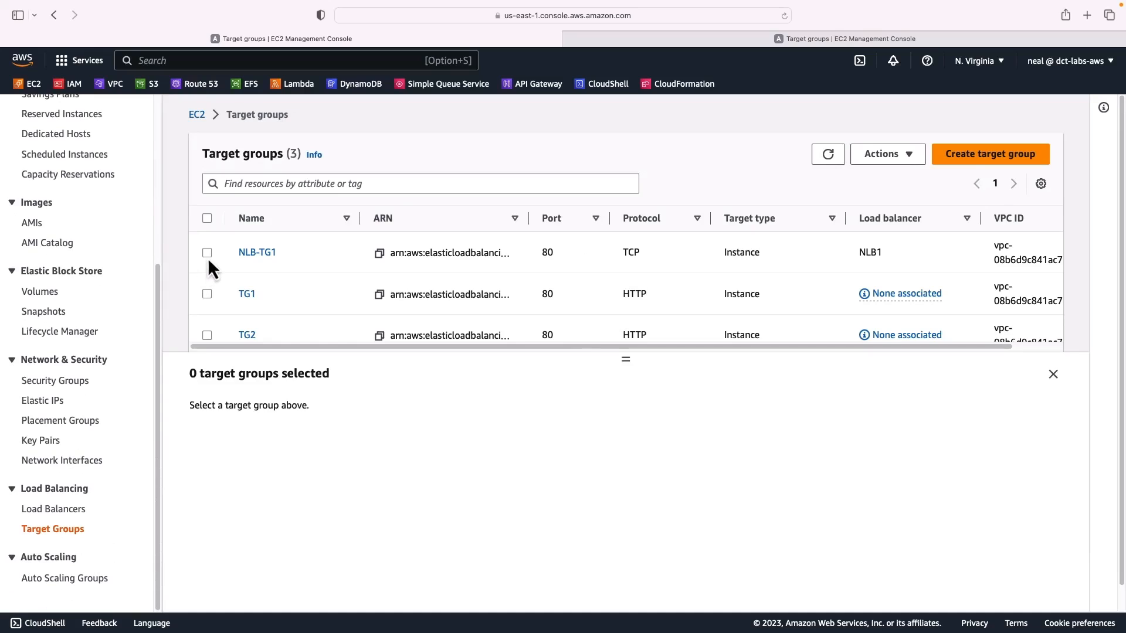
pyautogui.click(207, 258)
pyautogui.click(277, 417)
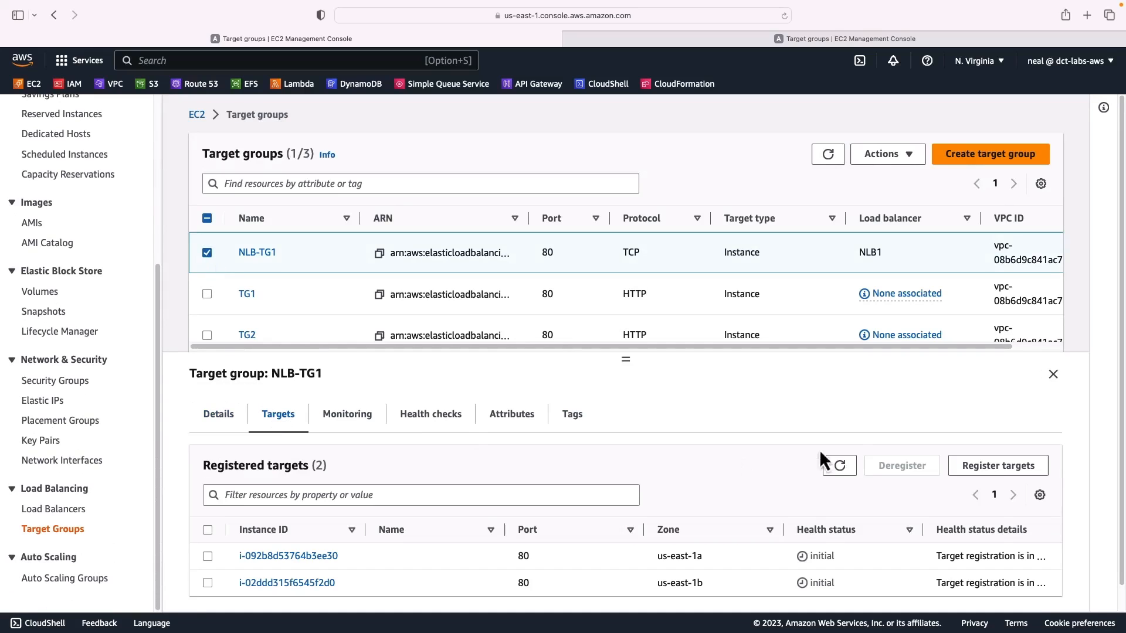
pyautogui.click(845, 467)
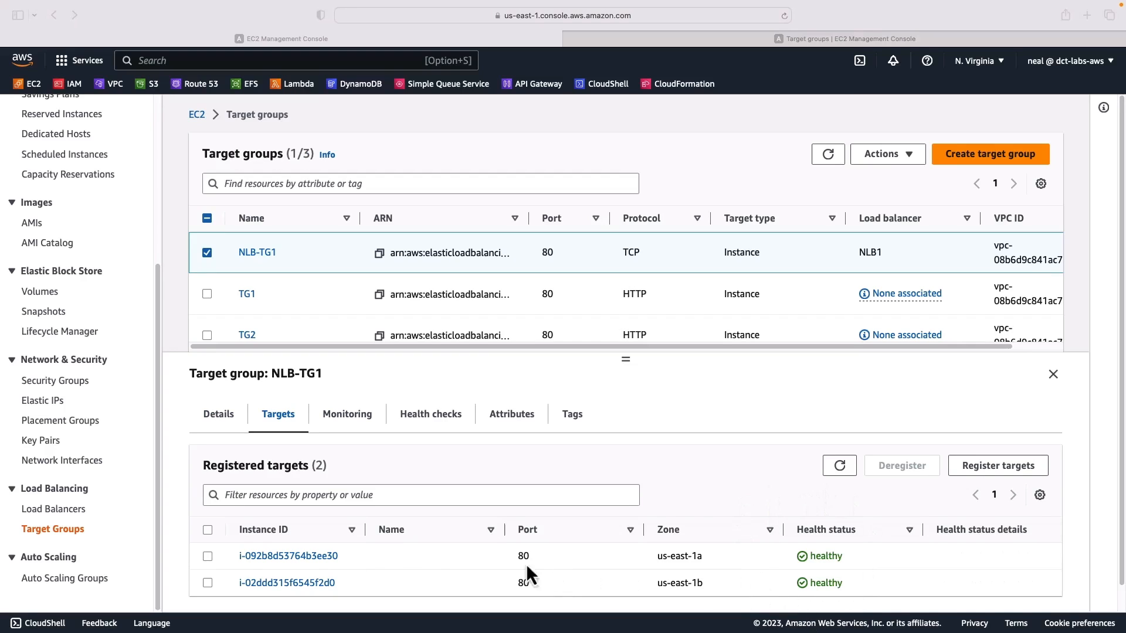
# Copy NLB1's DNS name, load it in a new browser tab to test the load balancer, and close that tab.
pyautogui.click(55, 510)
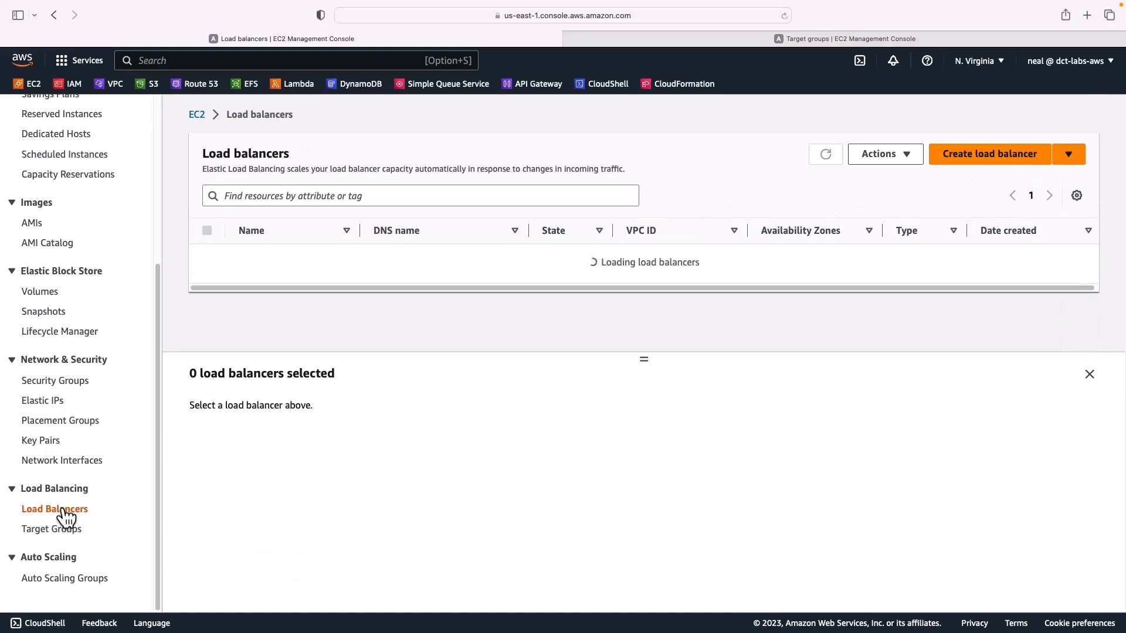
pyautogui.click(207, 265)
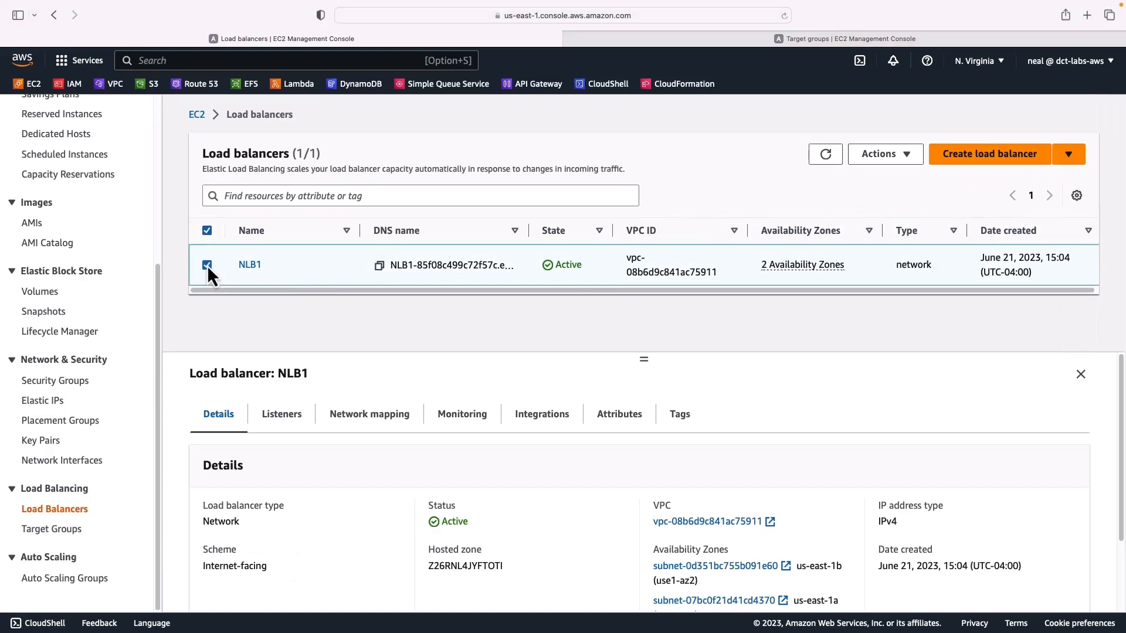
pyautogui.click(379, 266)
pyautogui.click(1089, 16)
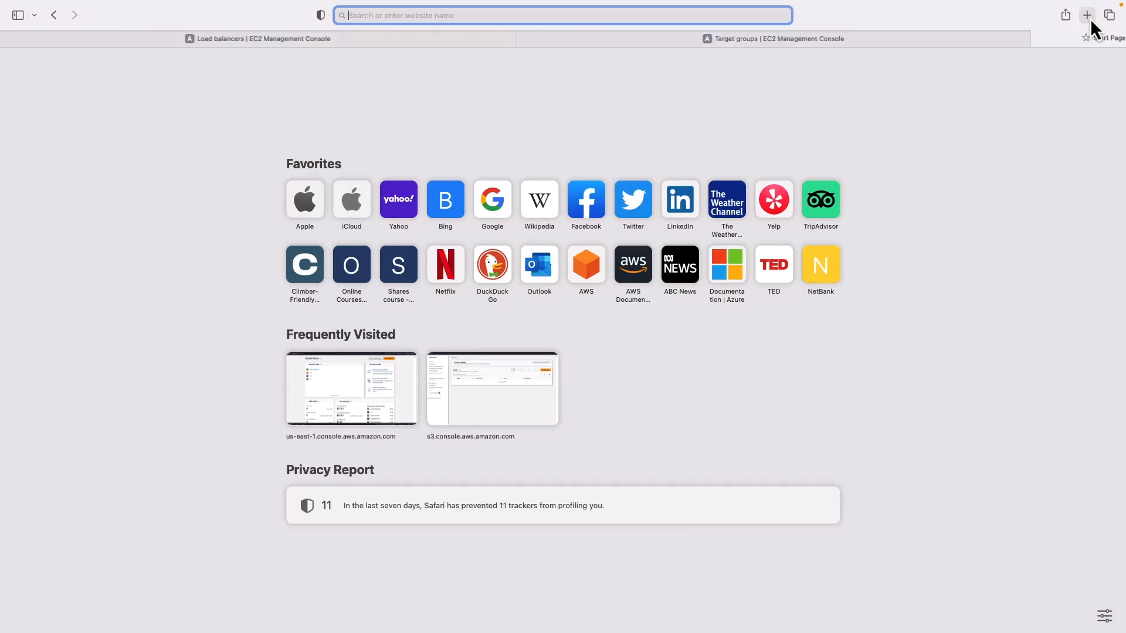
pyautogui.press('super+v')
pyautogui.press('Return')
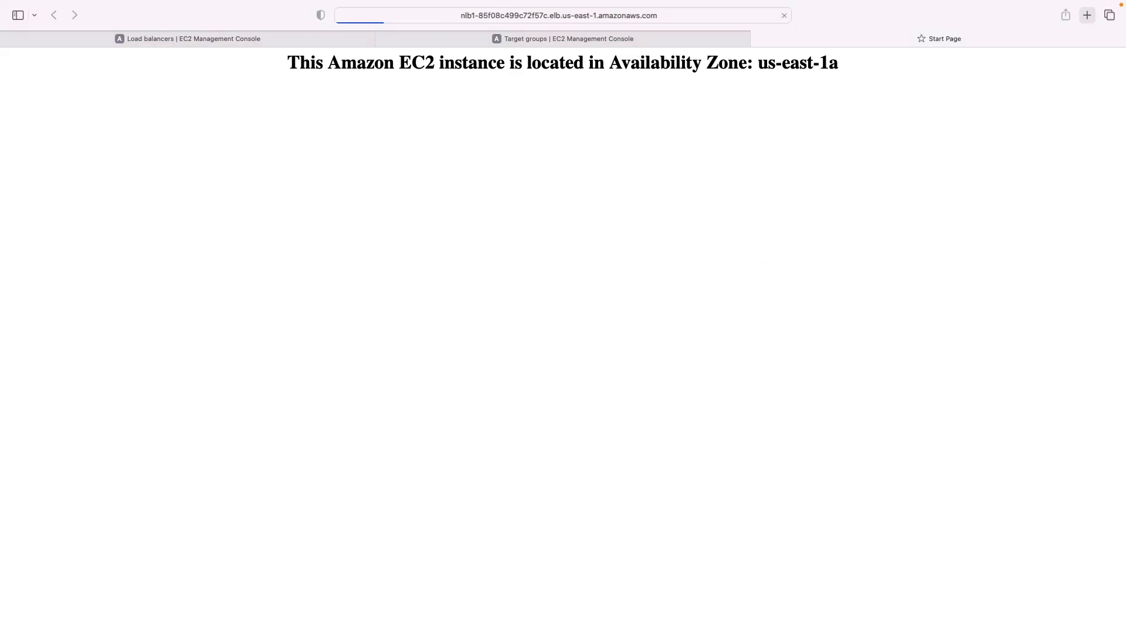
pyautogui.click(786, 18)
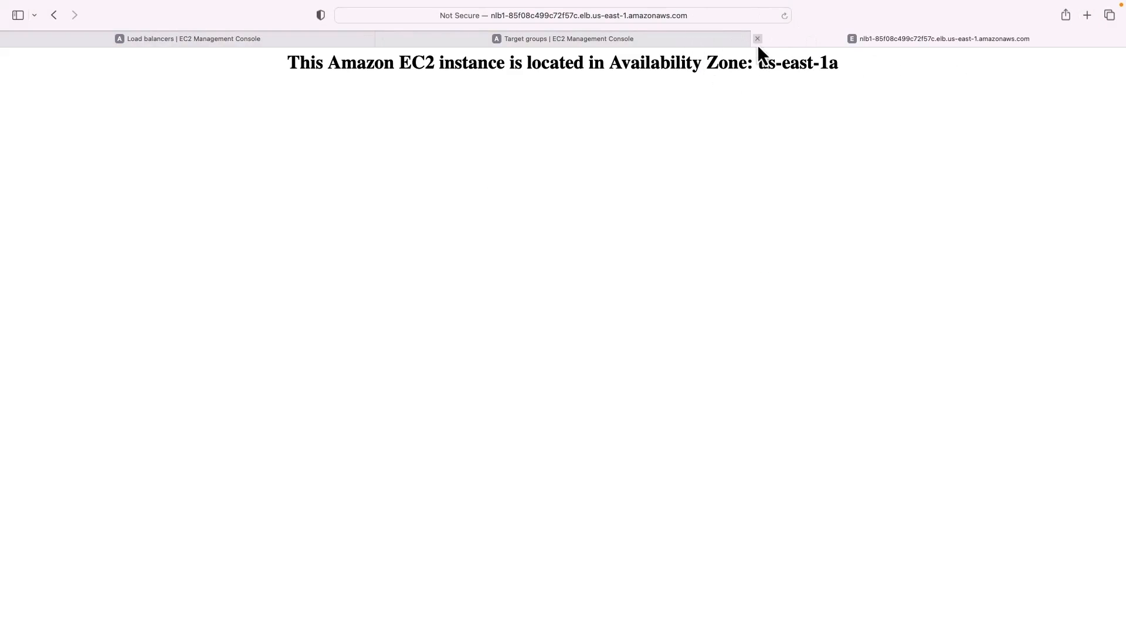
pyautogui.click(759, 38)
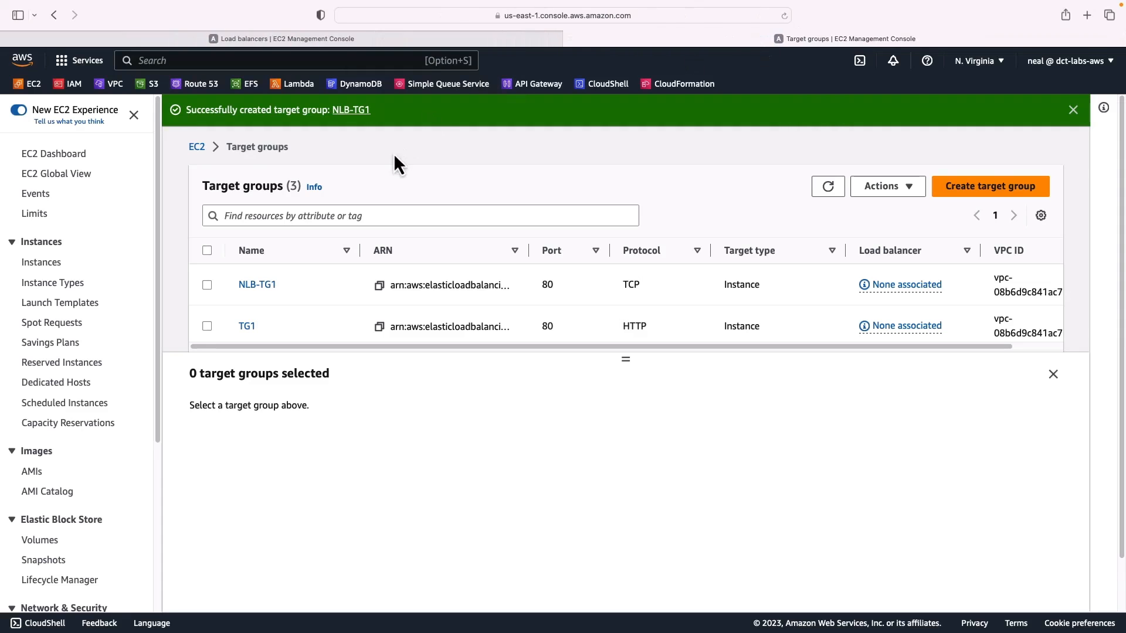
# Connect to the TestClient instance through EC2 Instance Connect, keeping the default user name ec2-user.
pyautogui.click(243, 39)
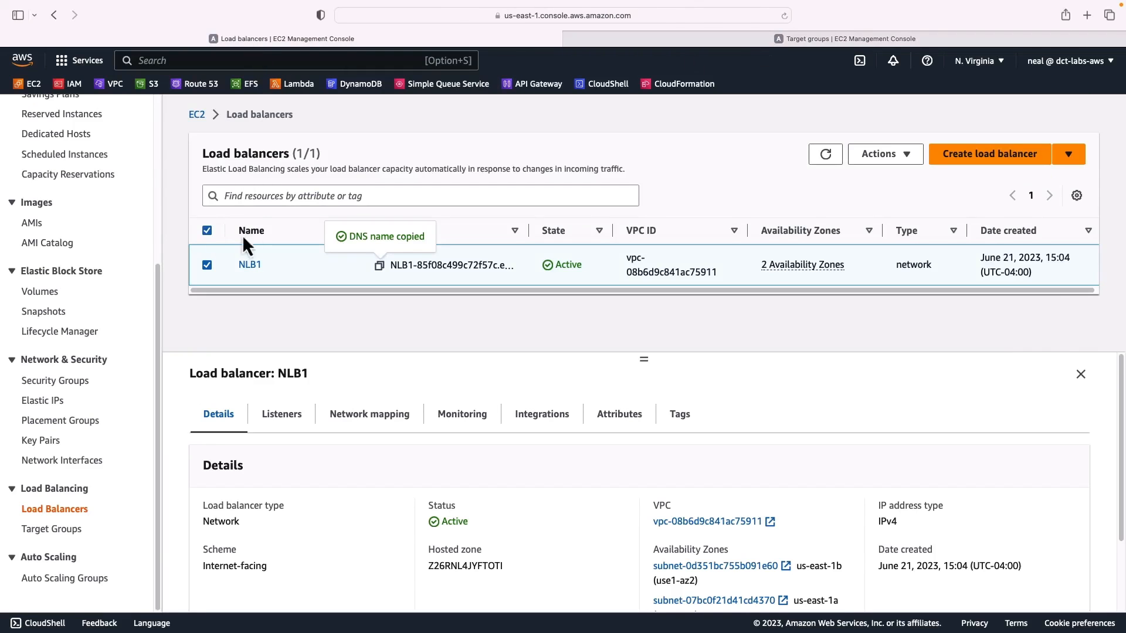
pyautogui.scroll(5, 26, 171)
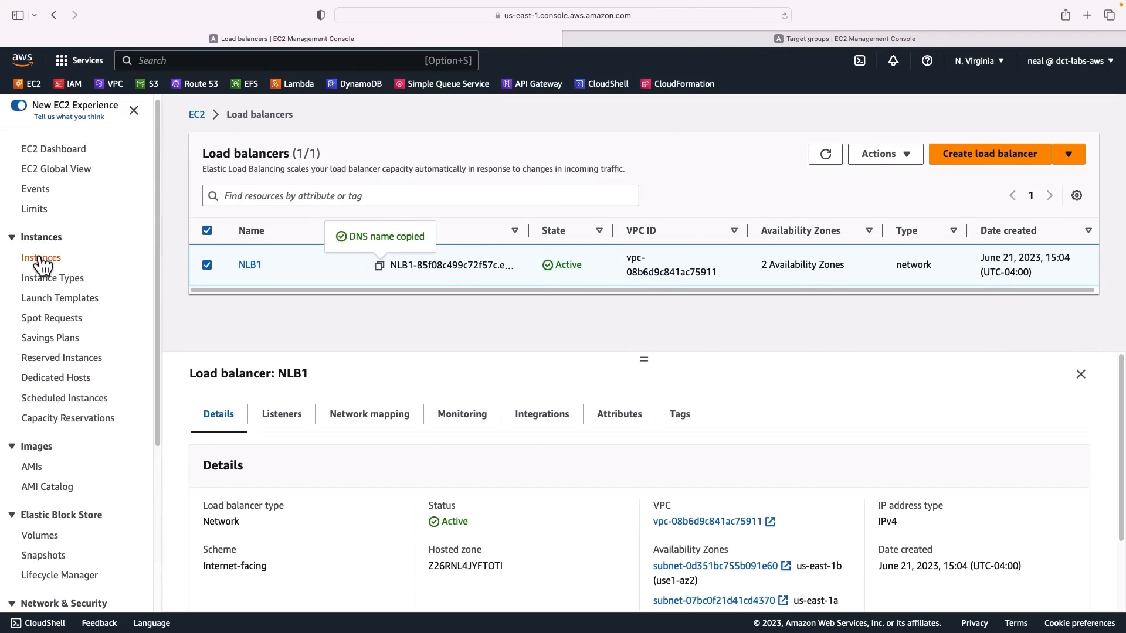
pyautogui.click(41, 258)
pyautogui.click(180, 206)
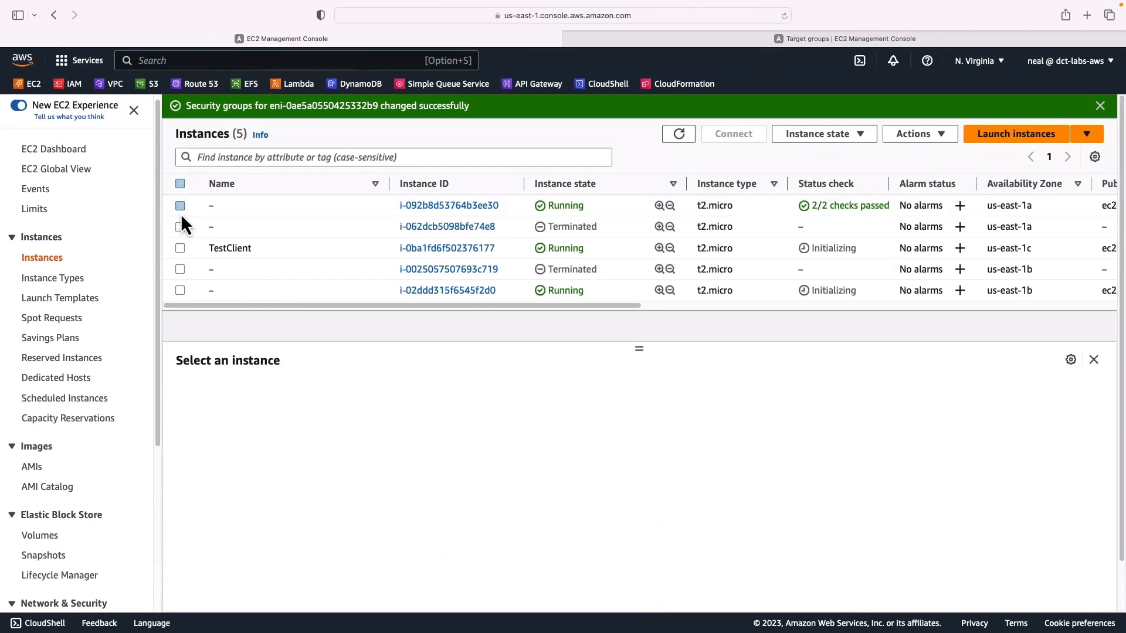
pyautogui.click(180, 248)
pyautogui.click(730, 137)
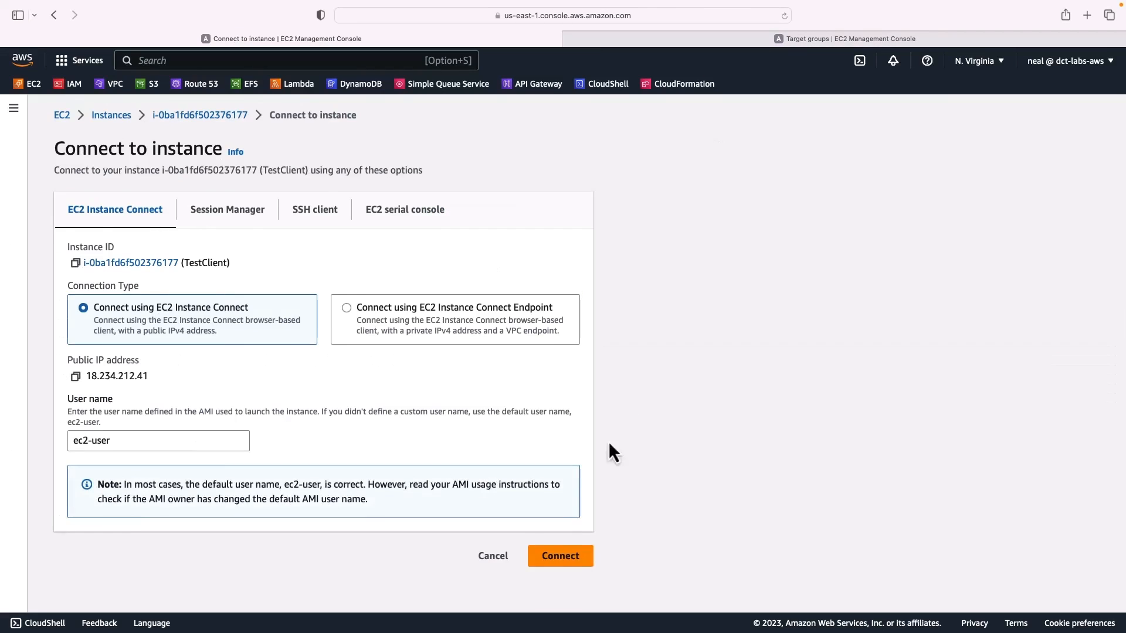
pyautogui.click(572, 560)
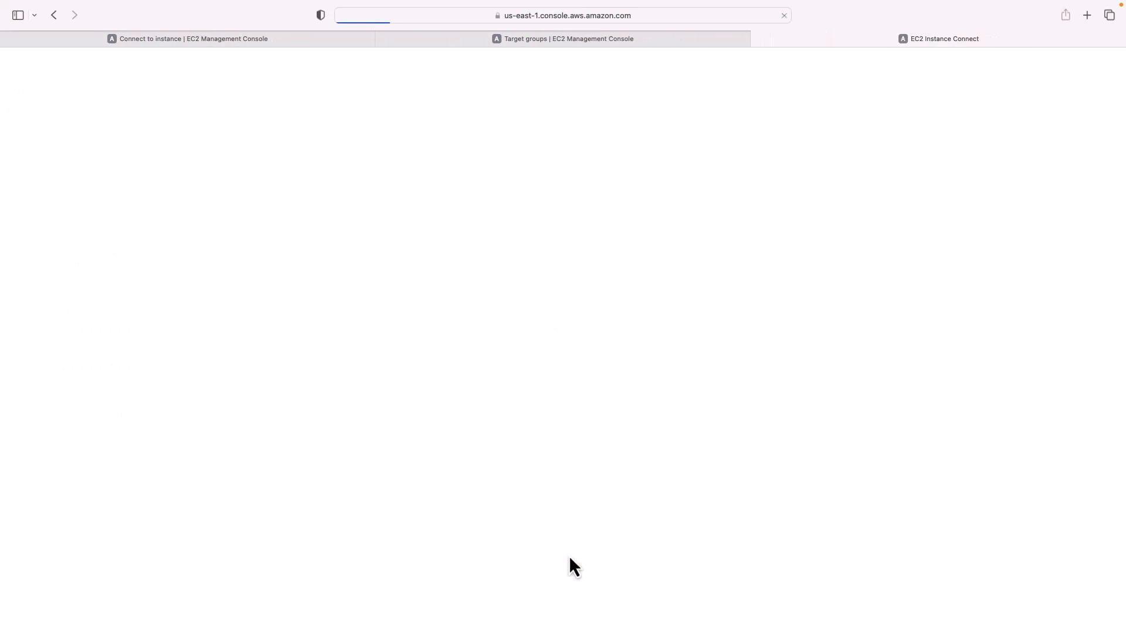
# Run curl against NLB1-85f08c499c72f57c.elb.us-east-1.amazonaws.com in the TestClient terminal and return to the Connect to instance page.
pyautogui.write('curl')
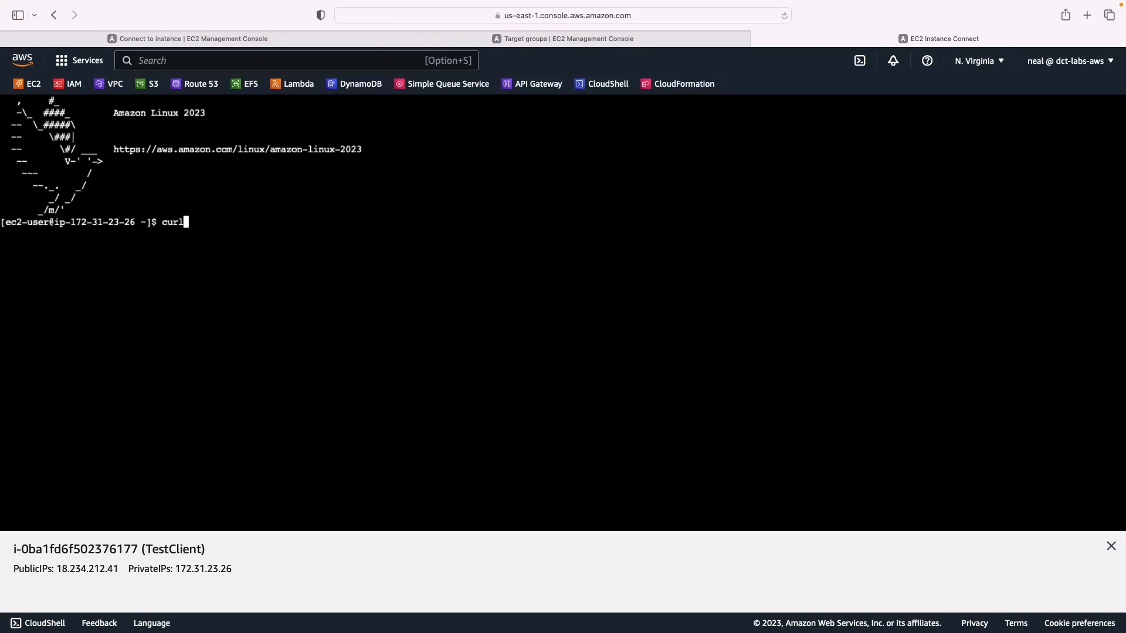
pyautogui.press('super+v')
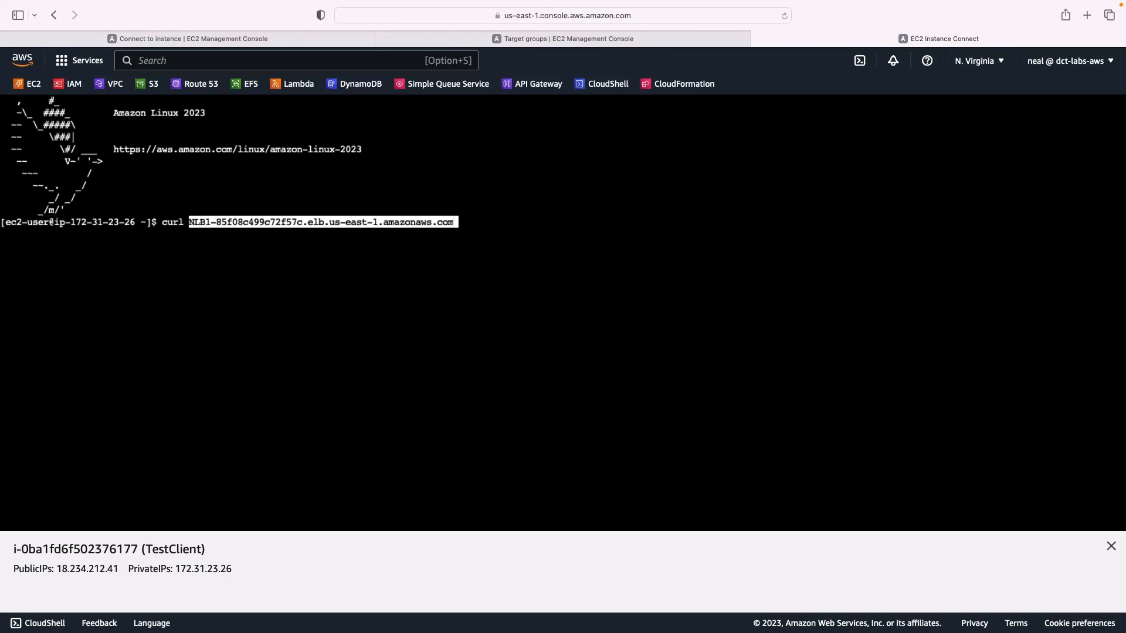
pyautogui.press('Return')
pyautogui.press('Return')
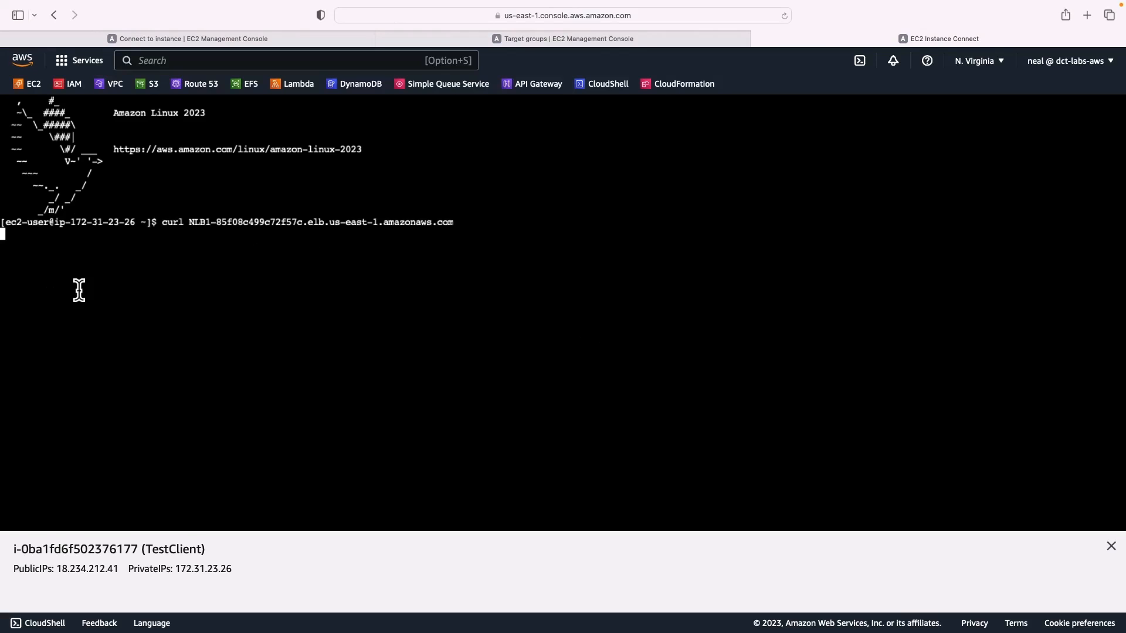
pyautogui.click(164, 39)
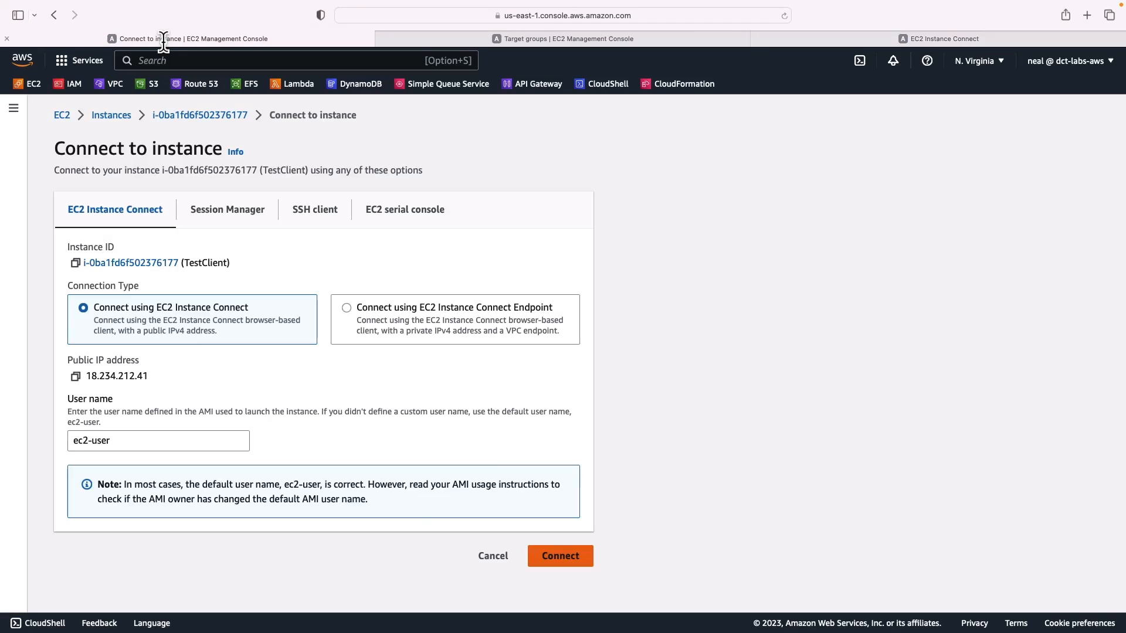
# Open the outbound rules of the WhiteList security group for editing.
pyautogui.click(487, 556)
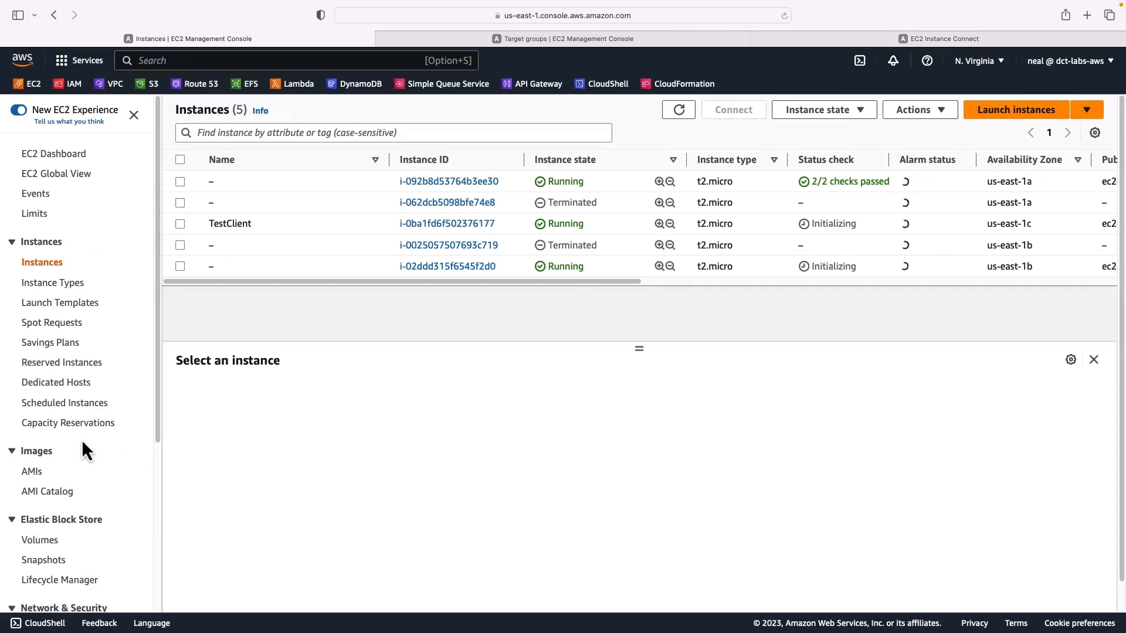
pyautogui.scroll(-3, 83, 439)
pyautogui.click(48, 511)
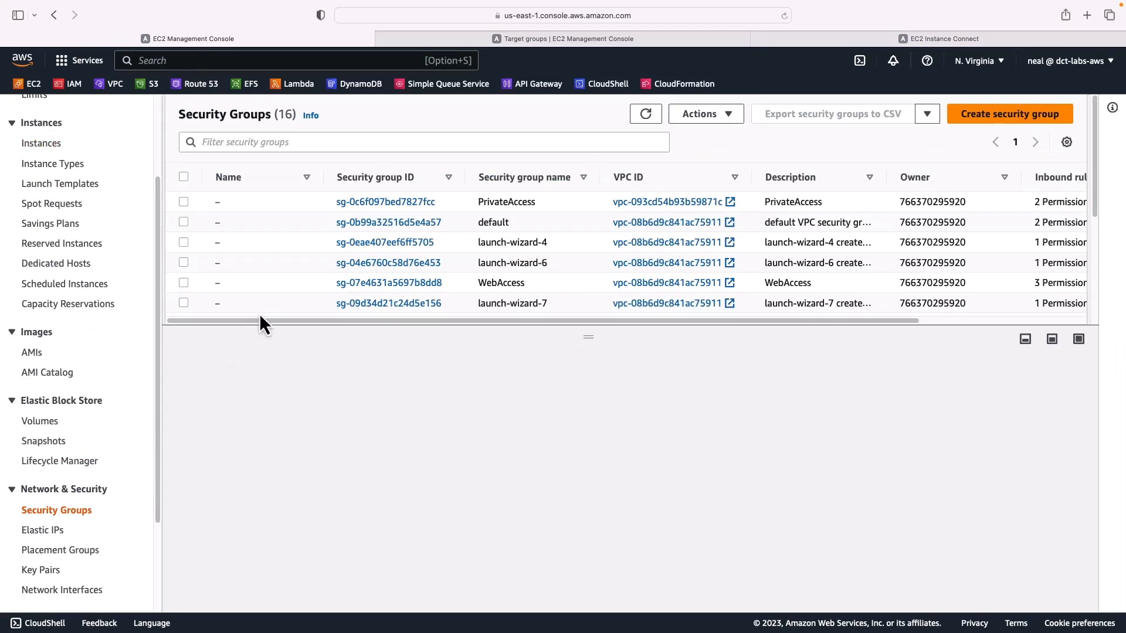
pyautogui.scroll(-5, 399, 258)
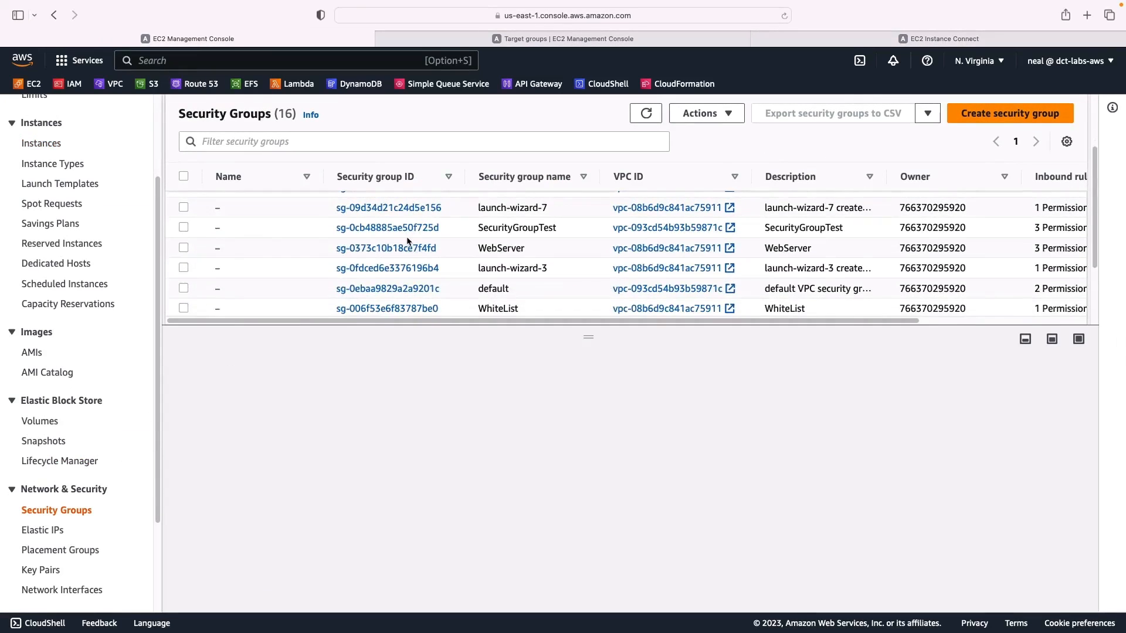
pyautogui.scroll(-1, 409, 240)
pyautogui.click(183, 233)
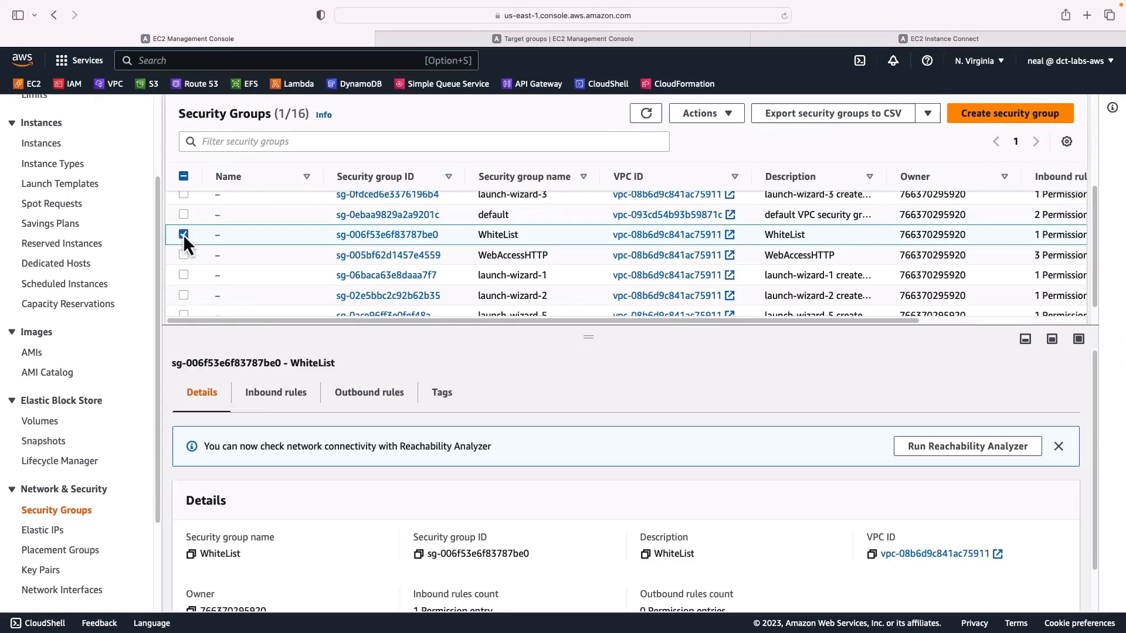
pyautogui.click(350, 394)
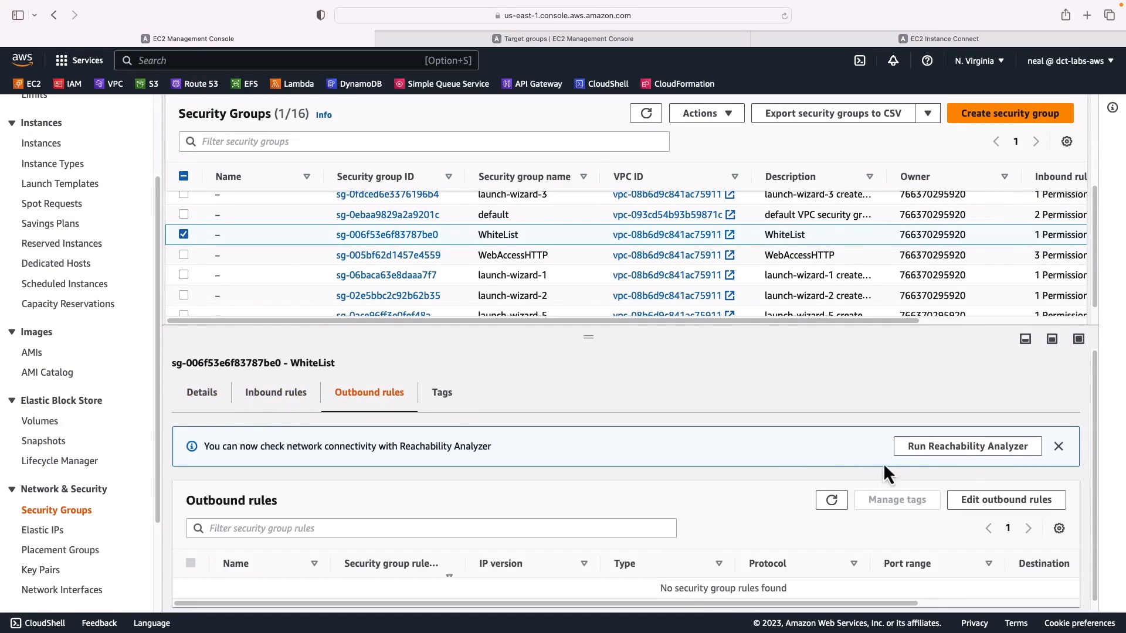
pyautogui.click(975, 504)
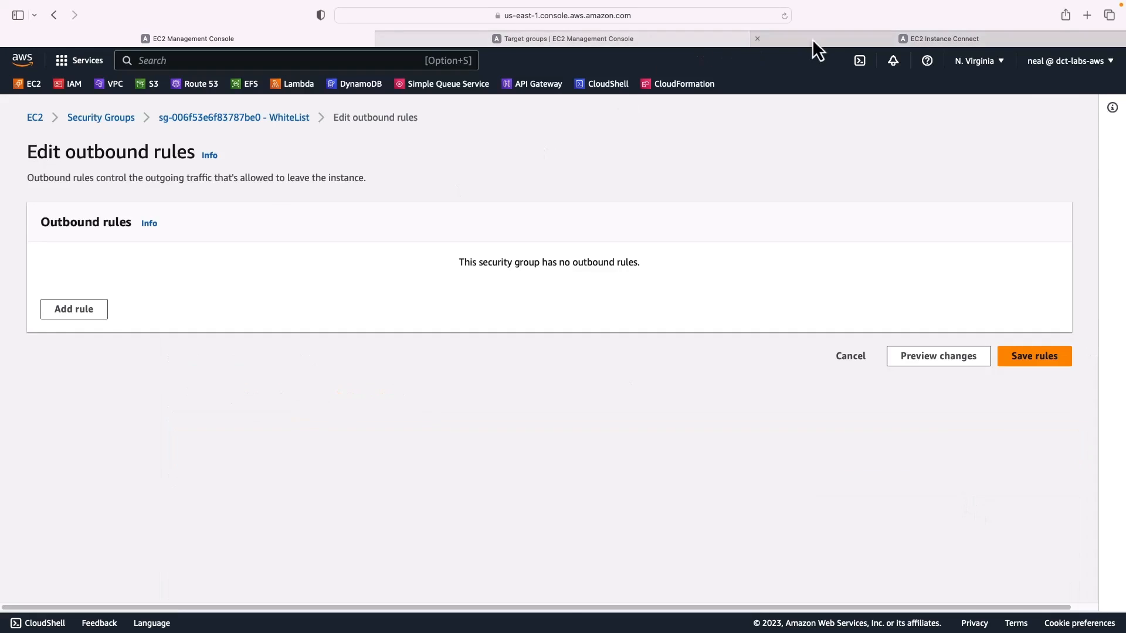
# Copy the Elastic IP address 18.210.251.200 from the Elastic IP addresses list.
pyautogui.click(686, 41)
pyautogui.scroll(-3, 61, 496)
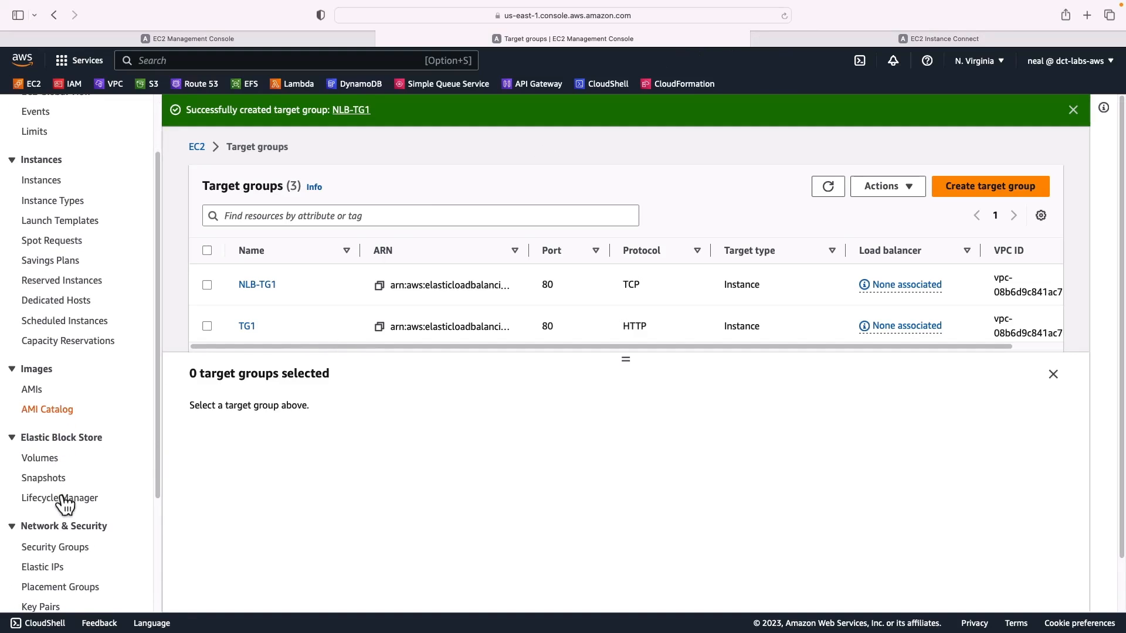
pyautogui.click(42, 567)
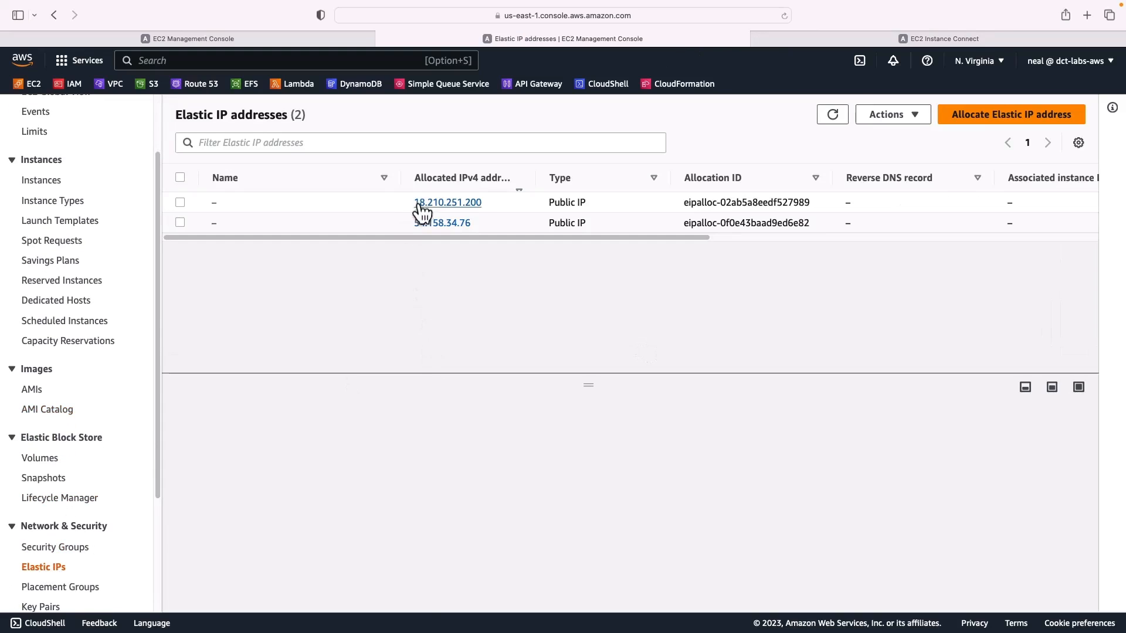
pyautogui.click(180, 203)
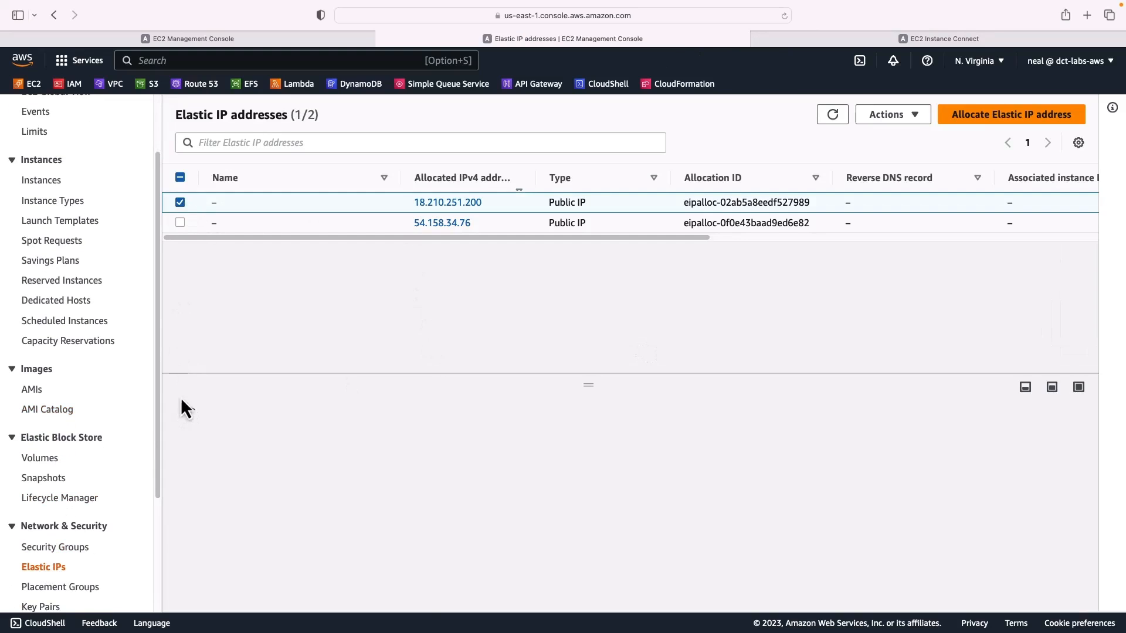
pyautogui.click(192, 546)
# Add a Custom TCP outbound rule to WhiteList for port 80 with destination 18.210.251.200/32 and save the rules.
pyautogui.click(239, 39)
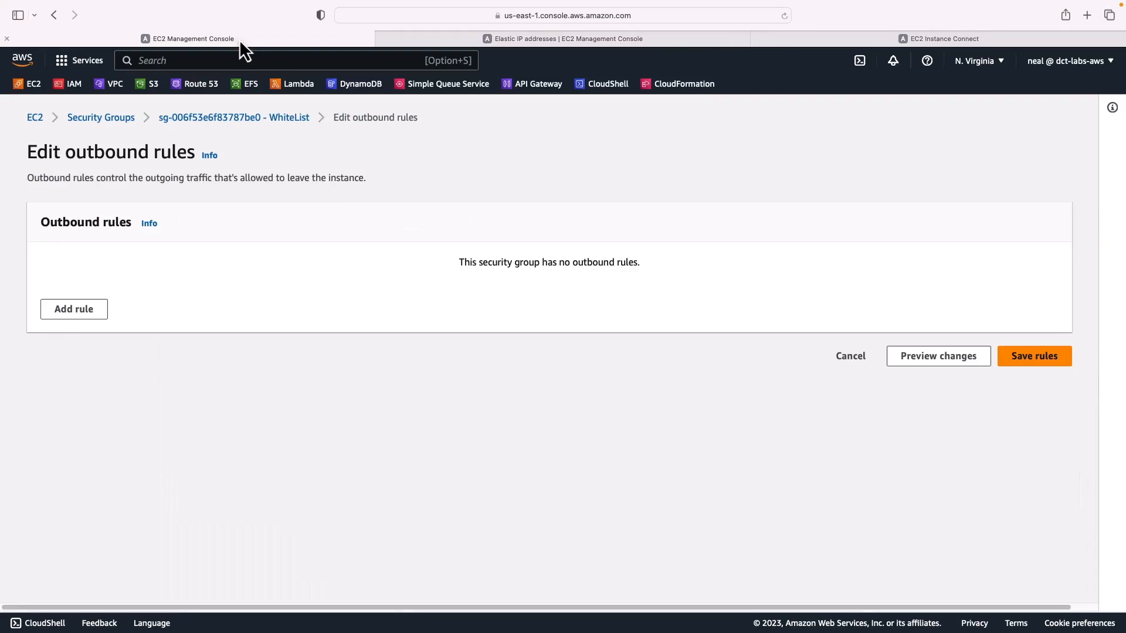
pyautogui.click(74, 309)
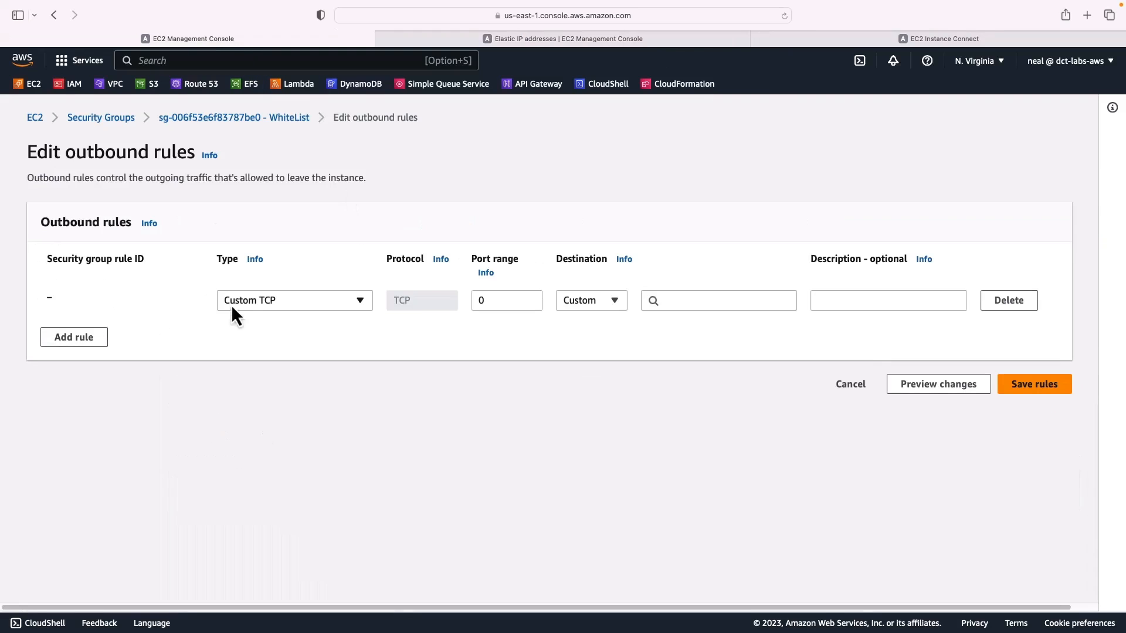
pyautogui.doubleClick(490, 301)
pyautogui.write('80')
pyautogui.click(675, 300)
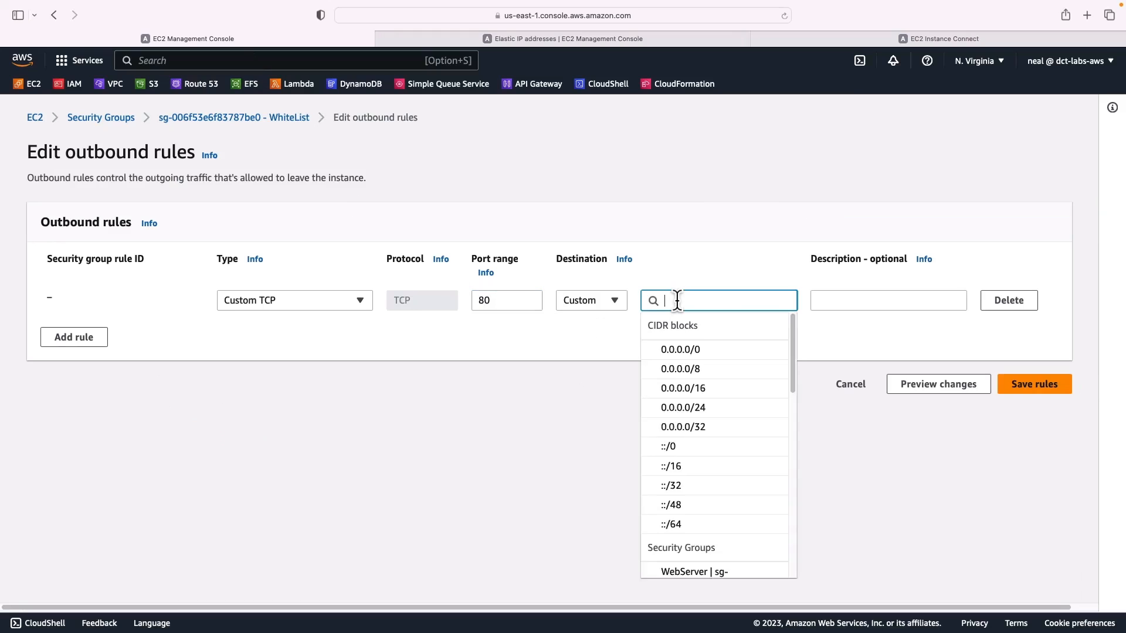
pyautogui.press('super+v')
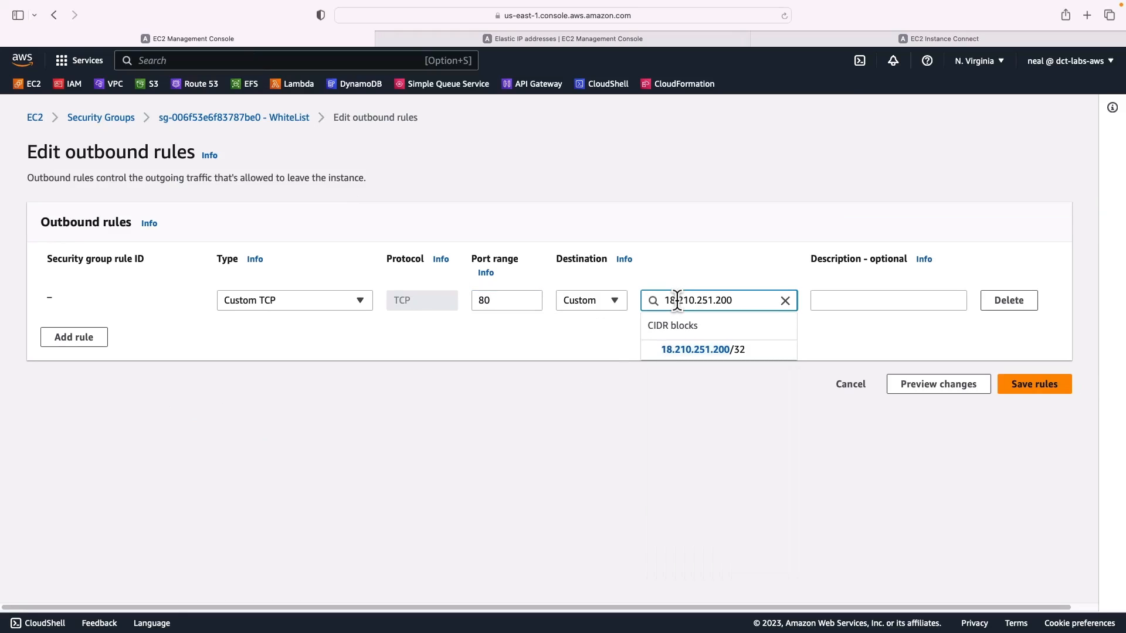
pyautogui.write('/32')
pyautogui.press('Return')
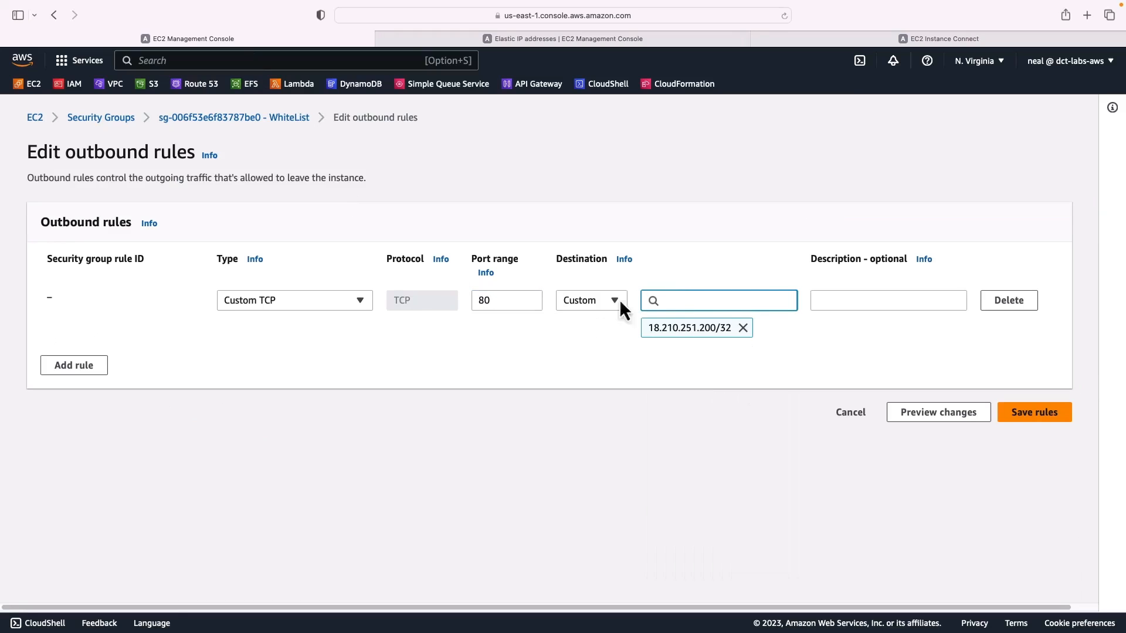
pyautogui.click(1014, 415)
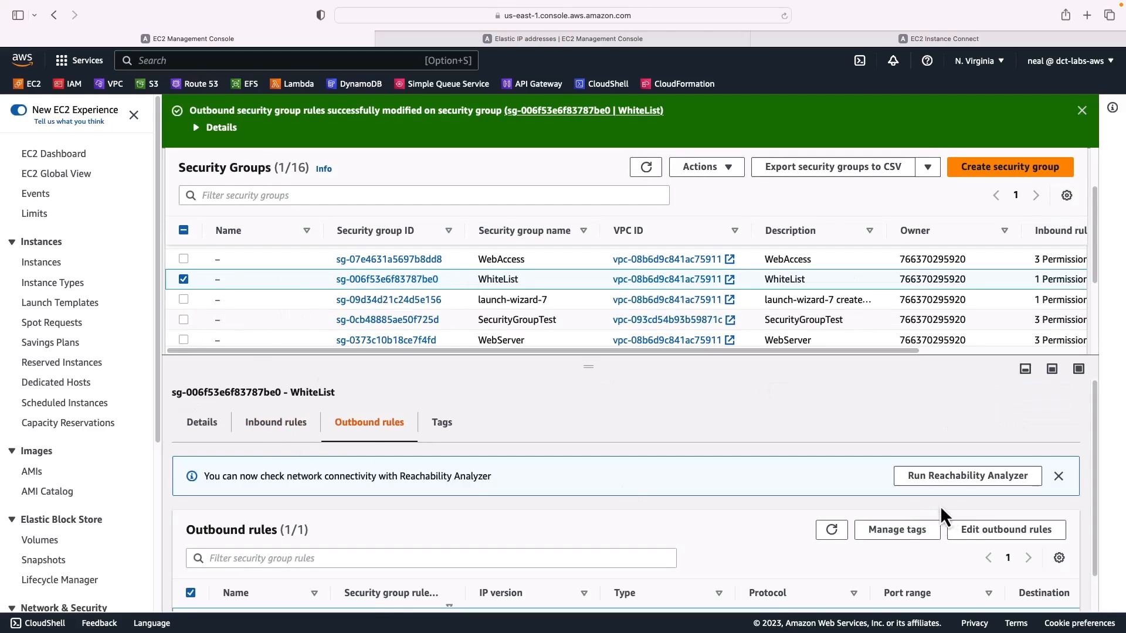
# Reopen WhiteList's outbound rules for editing and add a second Custom TCP rule with port 80.
pyautogui.click(978, 535)
pyautogui.click(74, 364)
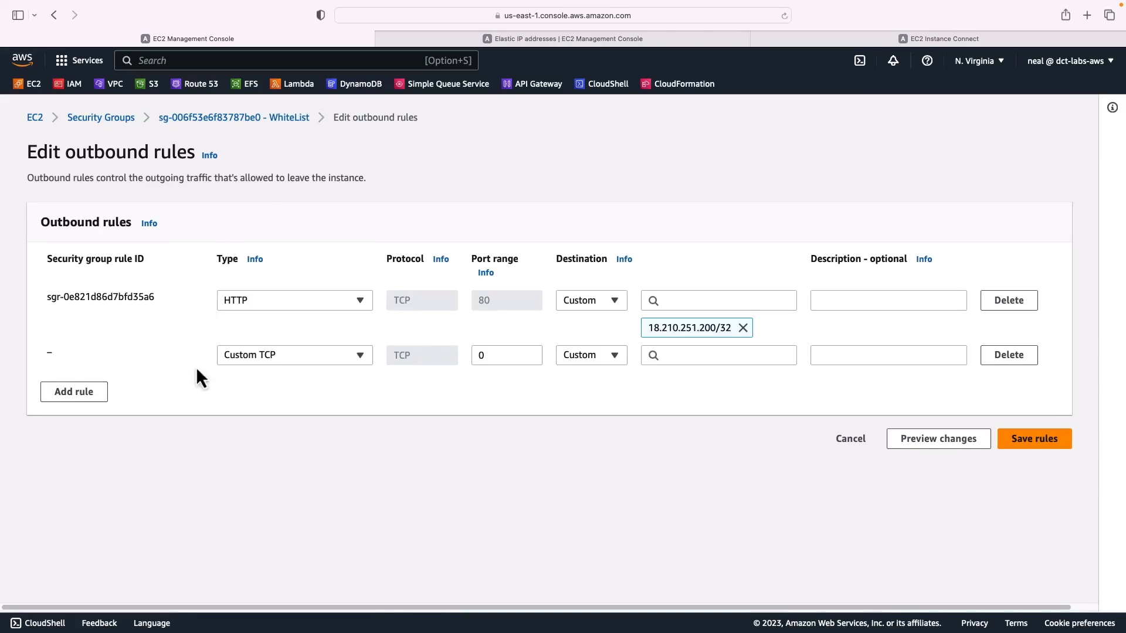
pyautogui.click(264, 354)
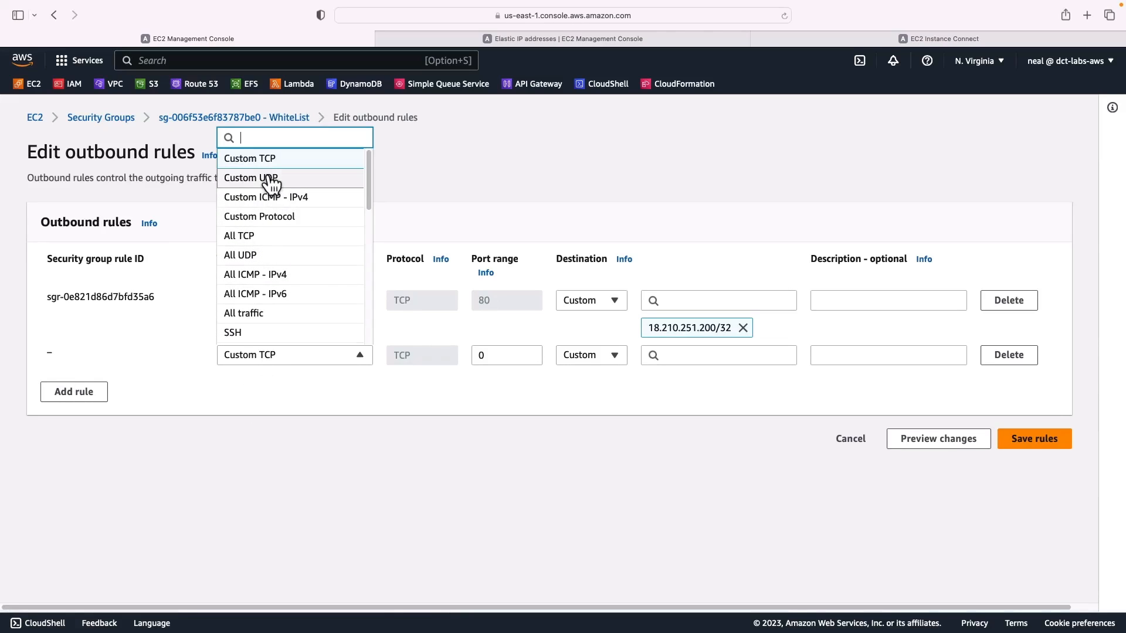
pyautogui.click(267, 161)
pyautogui.doubleClick(506, 356)
pyautogui.write('80')
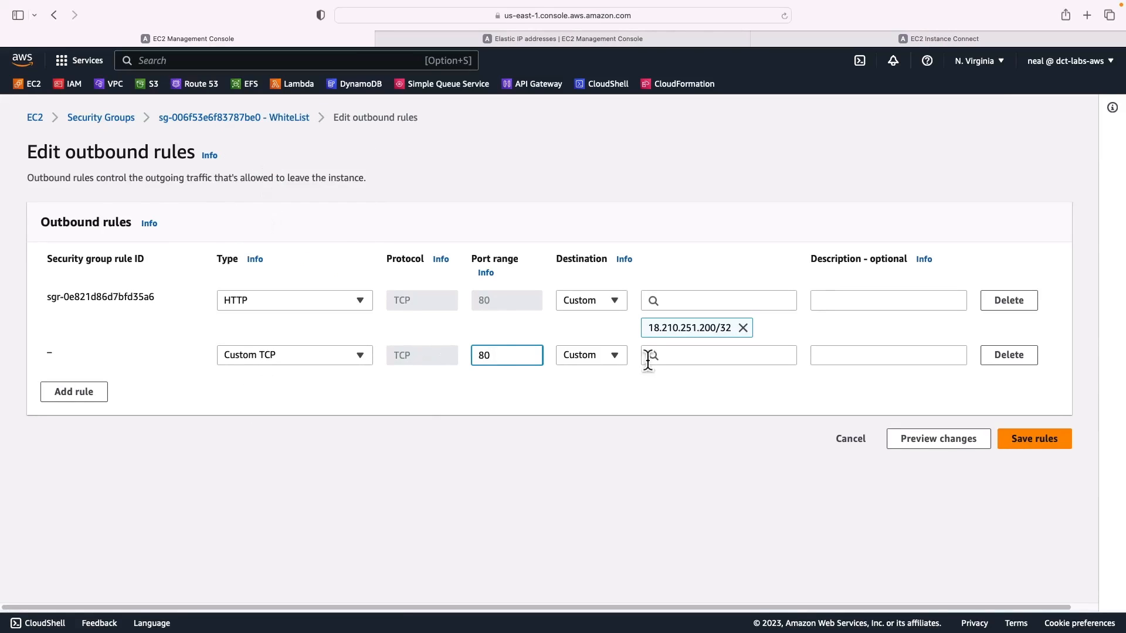
# Copy the second Elastic IP address, 54.158.34.76, from the Elastic IP addresses list.
pyautogui.click(509, 40)
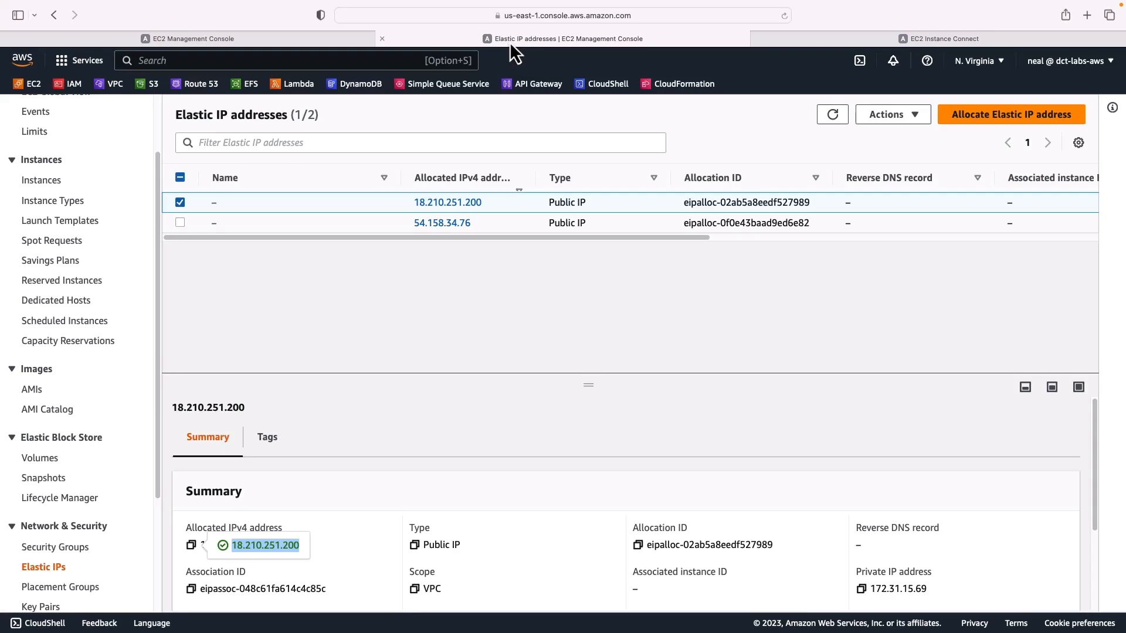
pyautogui.click(181, 203)
pyautogui.click(181, 223)
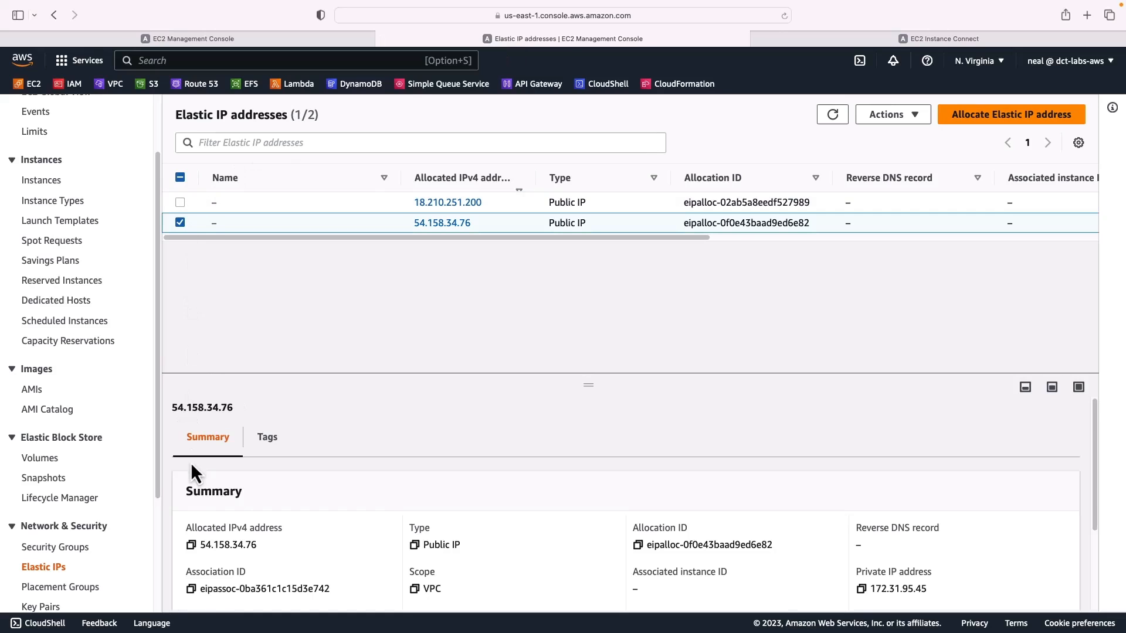
pyautogui.click(191, 545)
# Set the new outbound rule's destination to 54.158.34.76/32, save the rules and check the destinations of WhiteList's outbound rules.
pyautogui.click(346, 39)
pyautogui.click(682, 355)
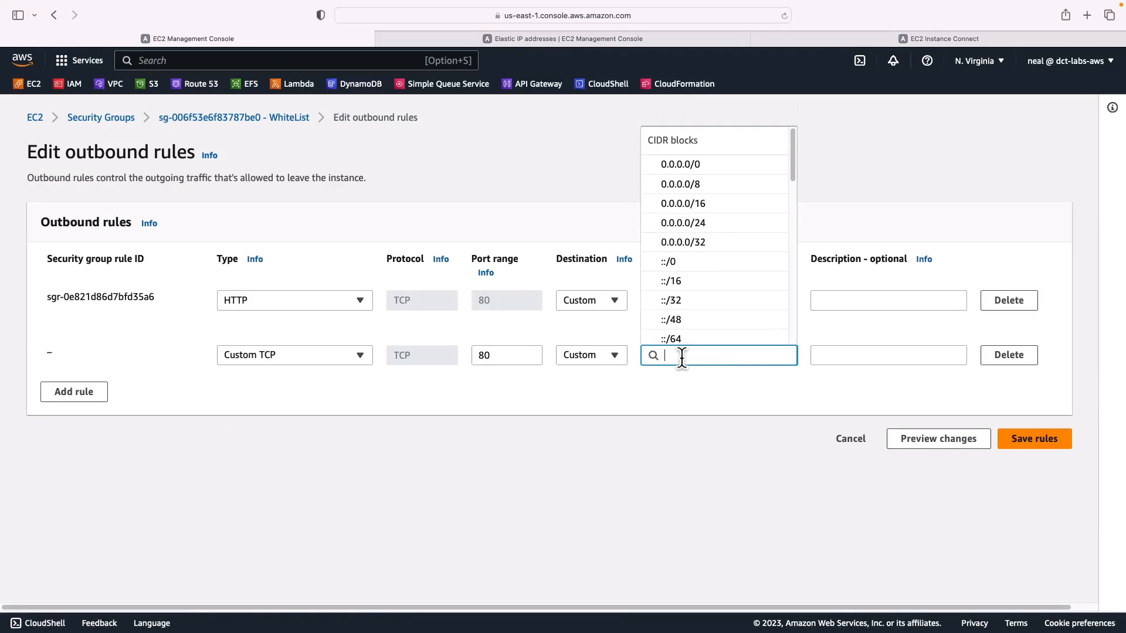
pyautogui.press('super+v')
pyautogui.write('/32')
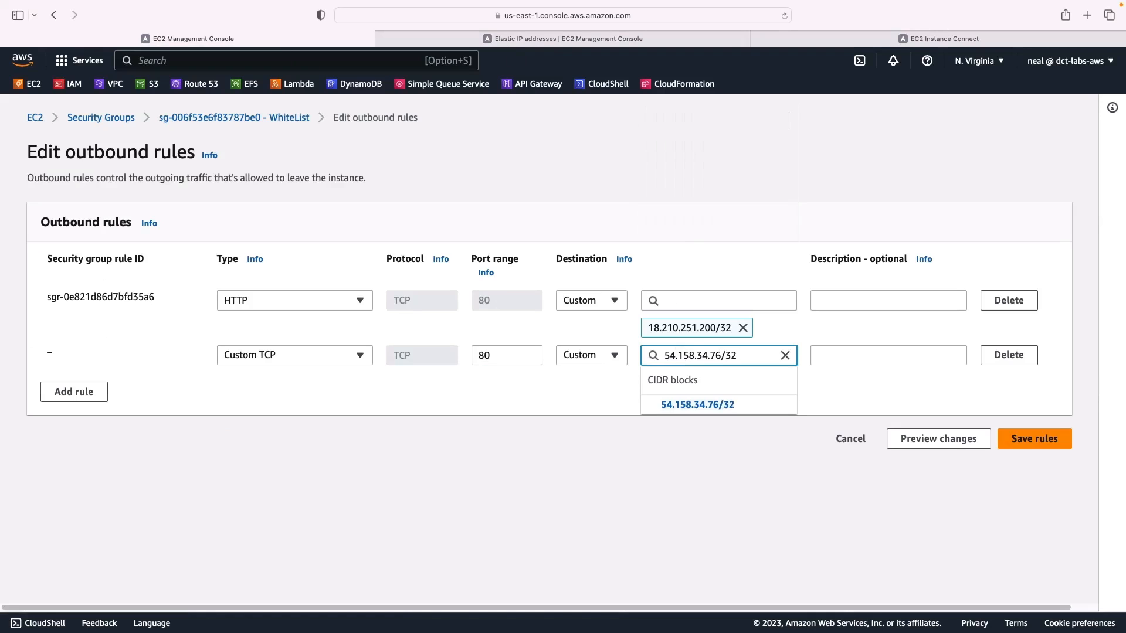
pyautogui.press('Return')
pyautogui.click(1029, 469)
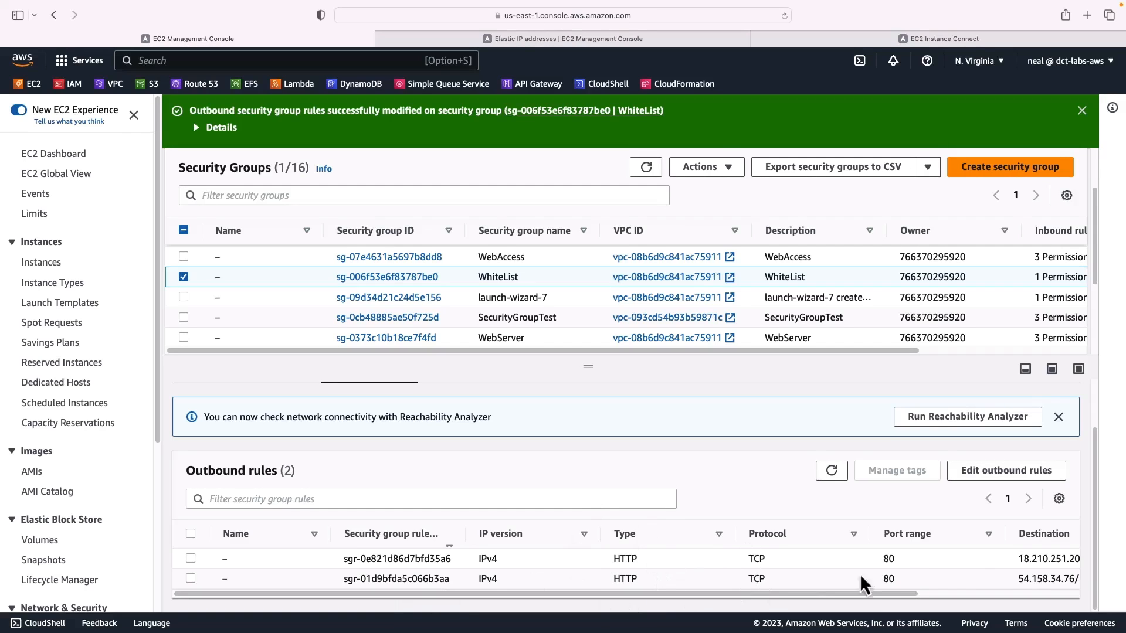
pyautogui.hscroll(5, 908, 591)
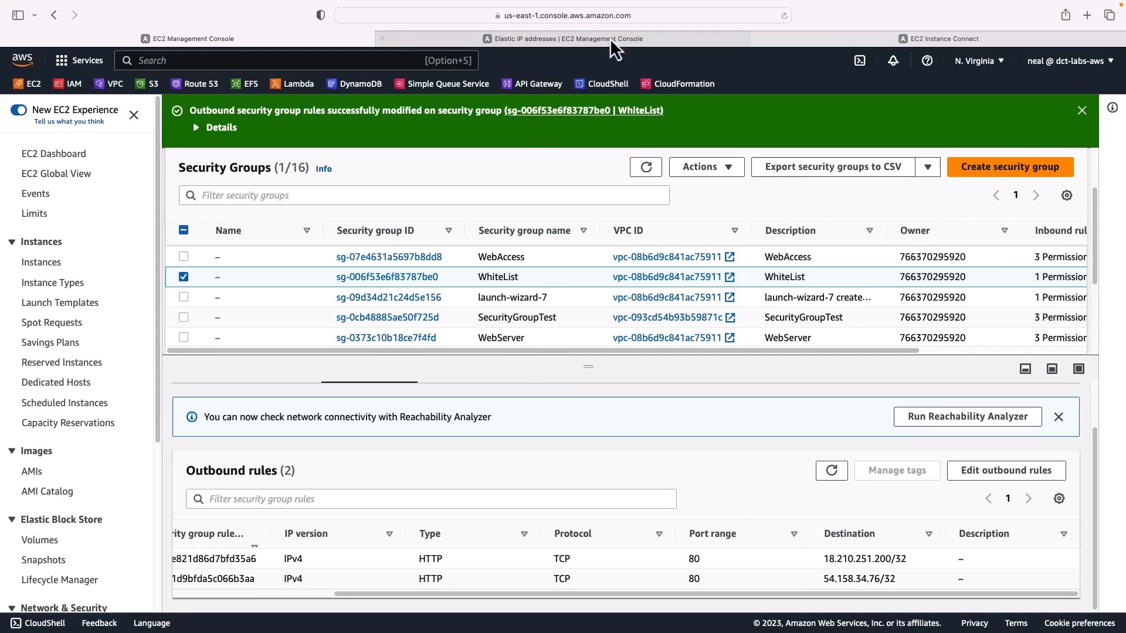
# Interrupt the pending curl in the TestClient terminal, rerun it against NLB1's DNS name six times, and close the terminal tab.
pyautogui.click(831, 39)
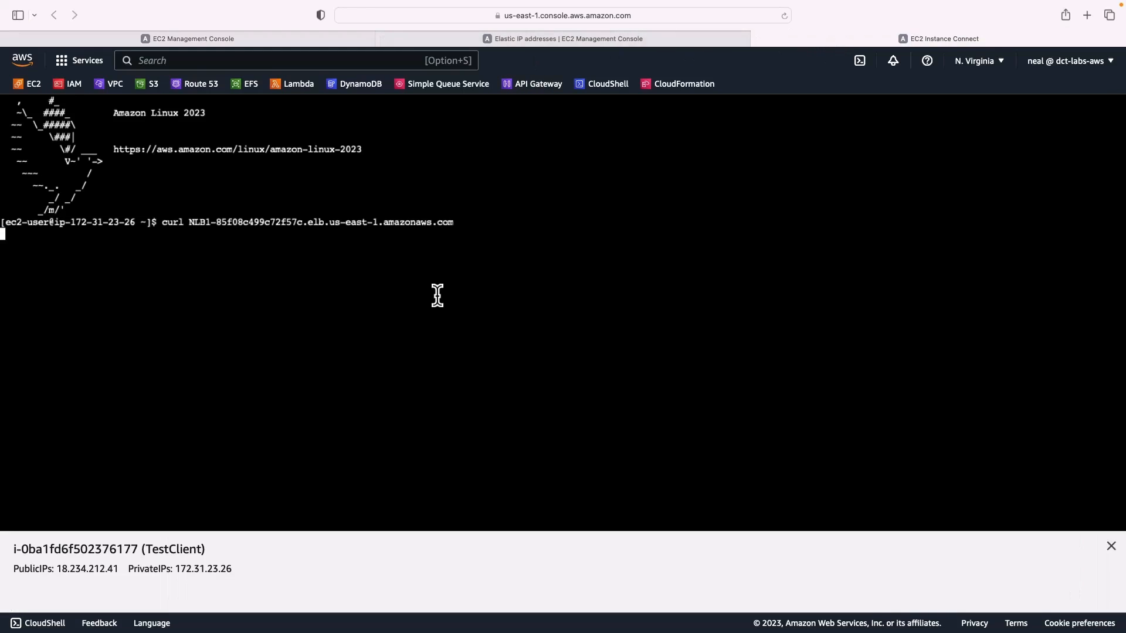
pyautogui.hotkey('ctrl', 'c')
pyautogui.hotkey('ctrl', 'c')
pyautogui.hotkey('ctrl', 'c')
pyautogui.press('Up')
pyautogui.press('Return')
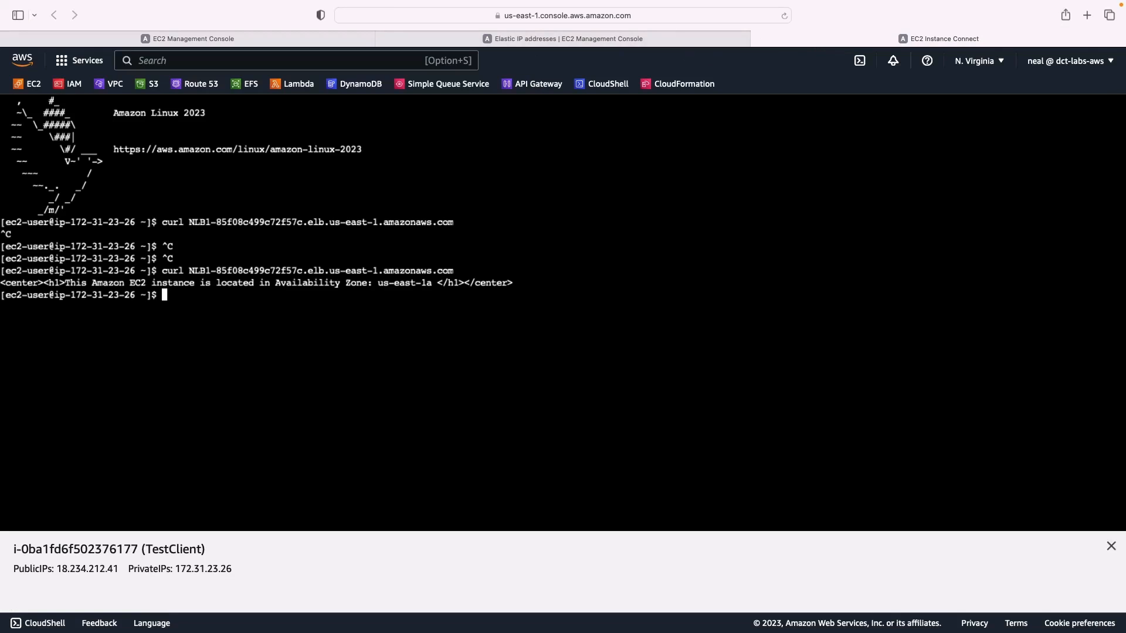
pyautogui.press('Up')
pyautogui.press('Return')
pyautogui.press('Up')
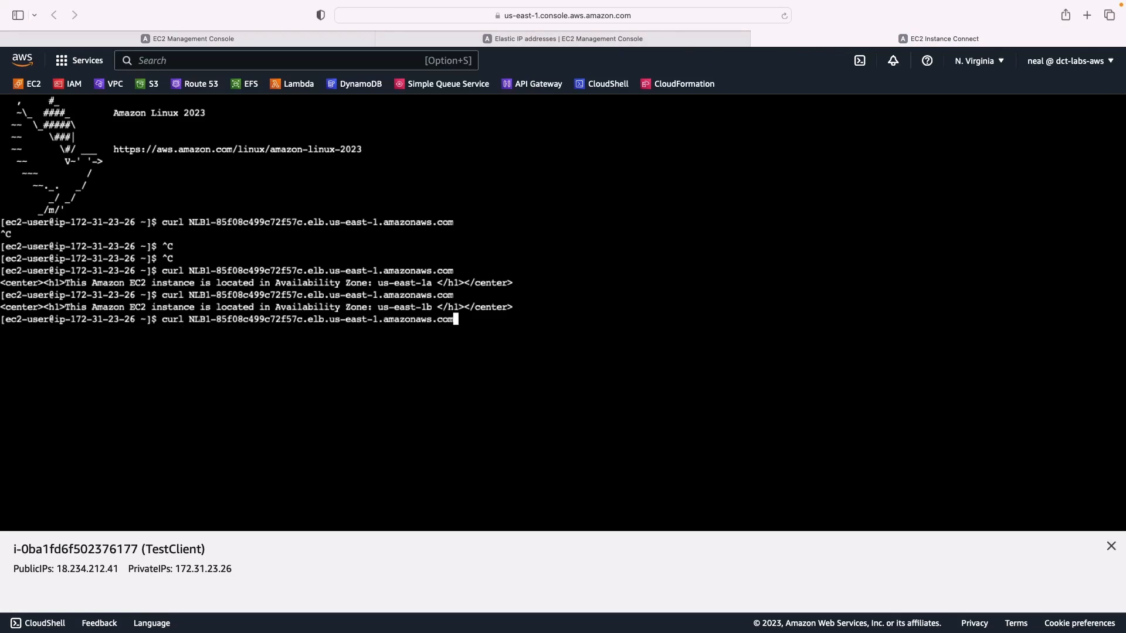
pyautogui.press('Return')
pyautogui.press('Up')
pyautogui.press('Return')
pyautogui.press('Up')
pyautogui.press('Return')
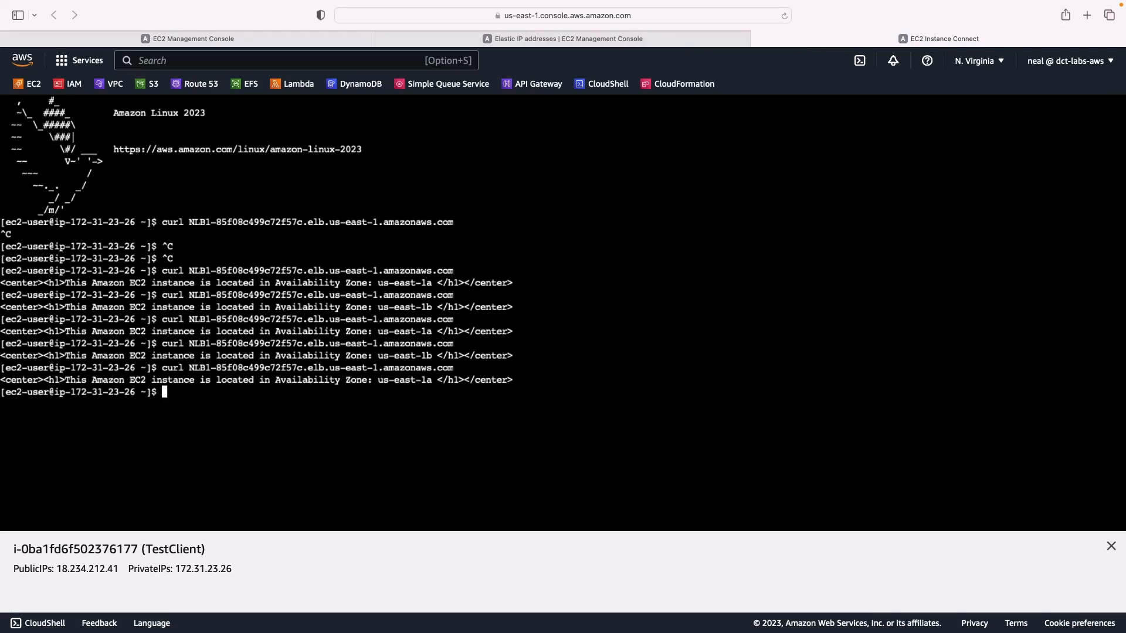
pyautogui.press('Up')
pyautogui.press('Return')
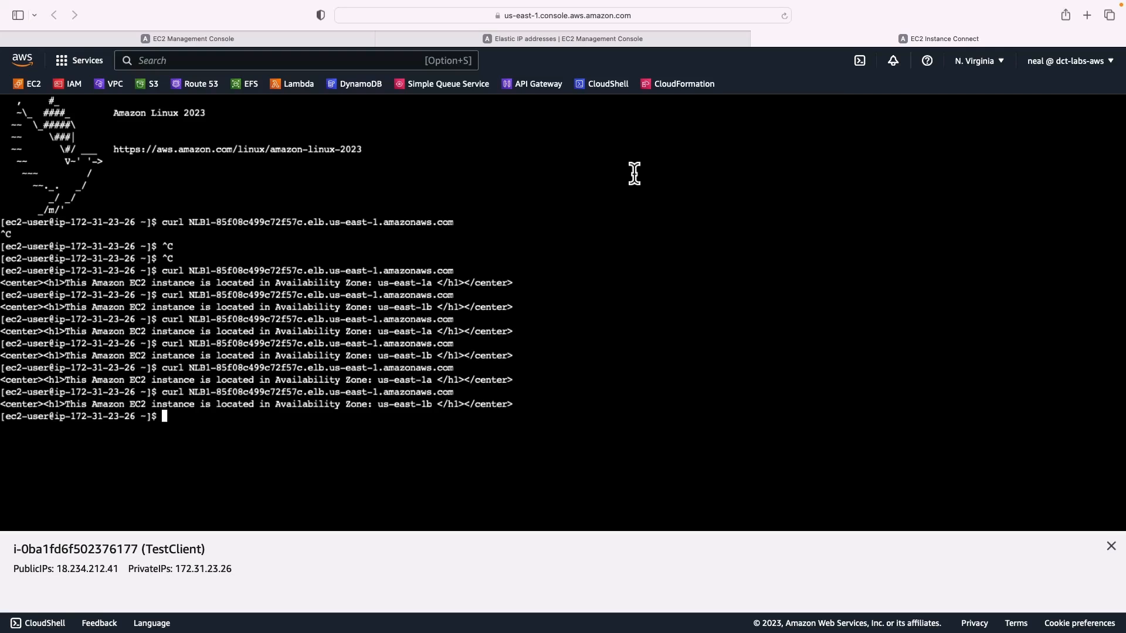
pyautogui.click(758, 39)
# Delete the load balancer NLB1, entering "confirm" as the written consent.
pyautogui.click(221, 37)
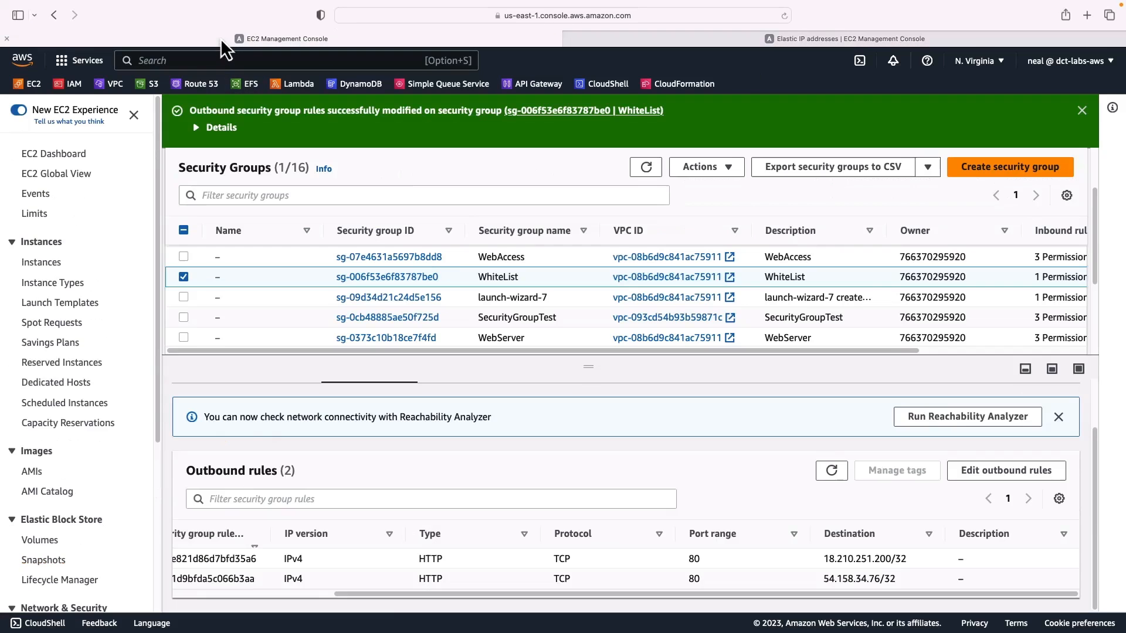
pyautogui.scroll(-3, 82, 434)
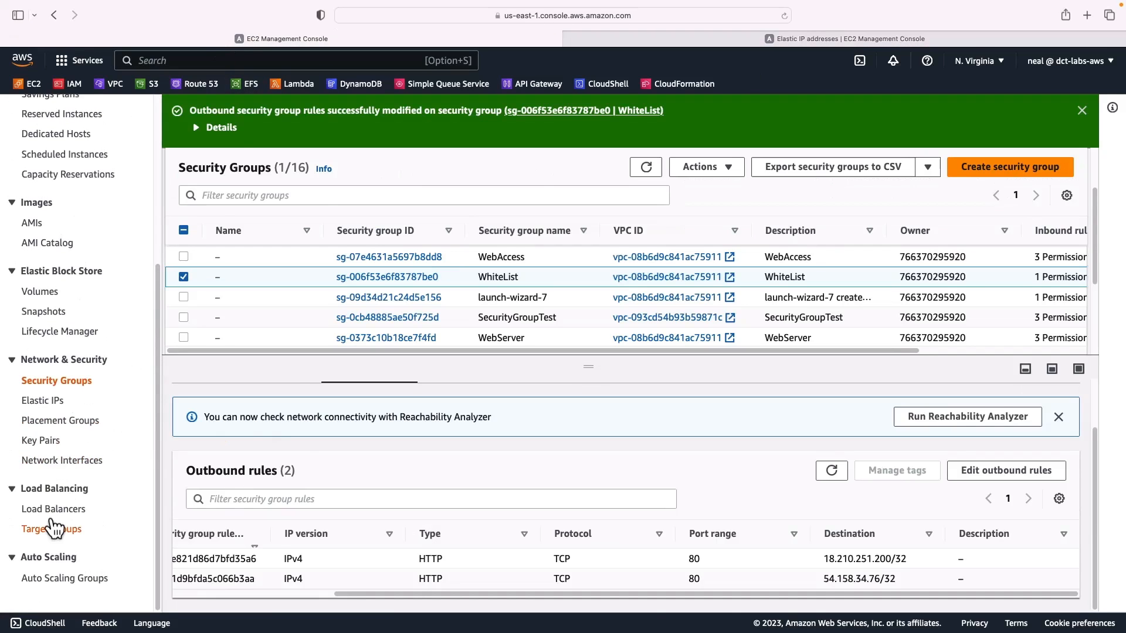
pyautogui.click(53, 509)
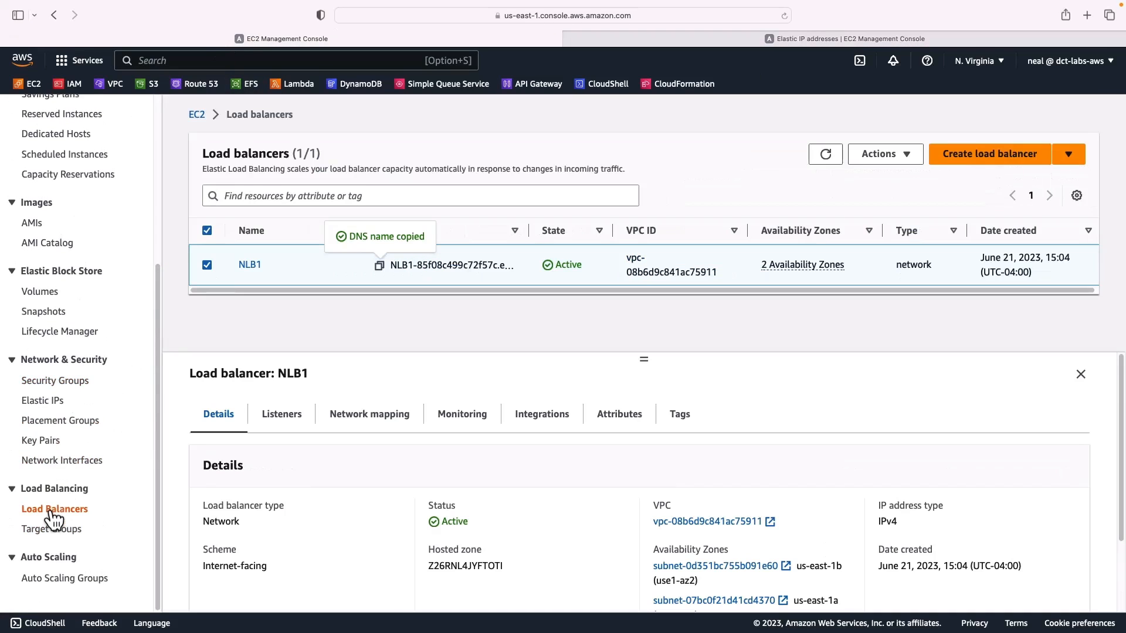
pyautogui.click(880, 156)
pyautogui.click(889, 340)
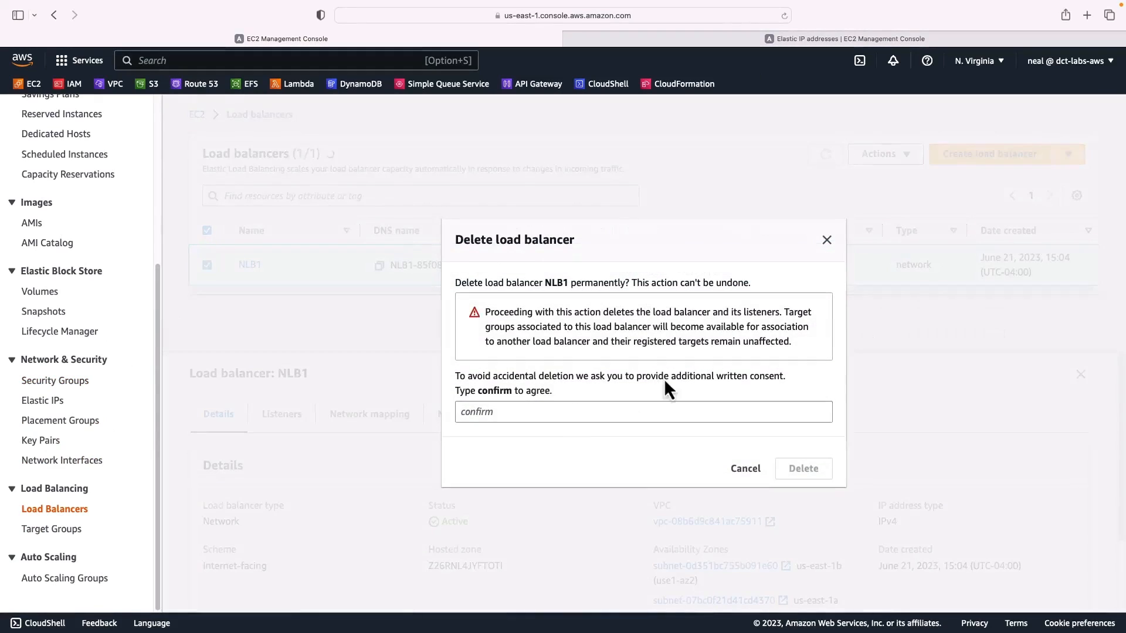
pyautogui.click(606, 412)
pyautogui.write('confirm')
pyautogui.click(800, 467)
# Delete the Auto Scaling group ASG1, entering "delete" as the confirmation.
pyautogui.click(58, 580)
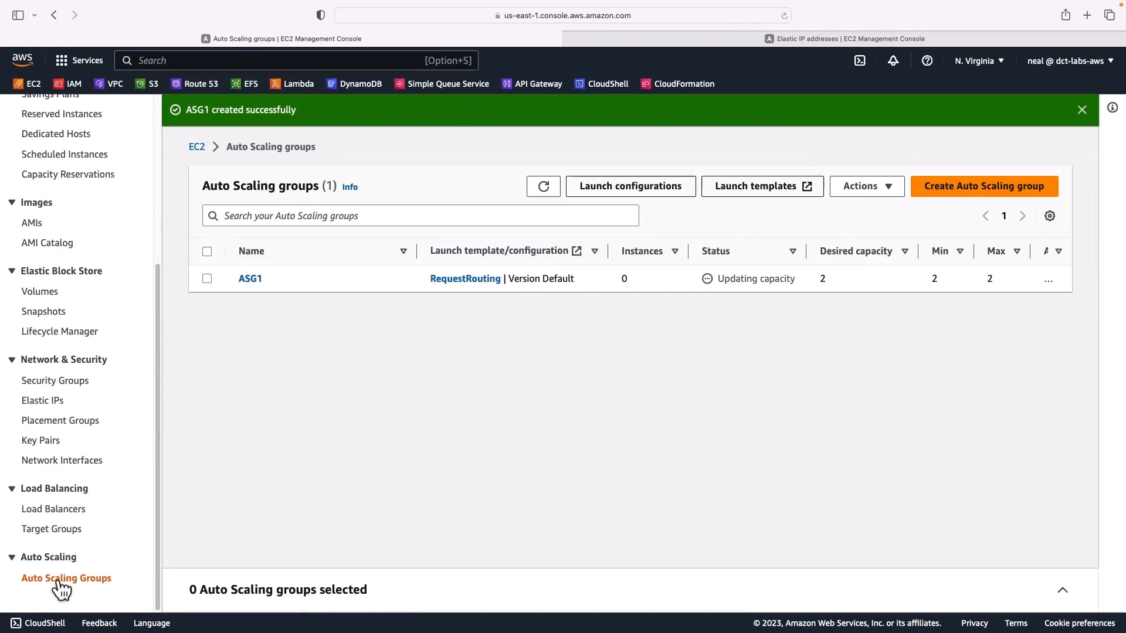
pyautogui.click(207, 278)
pyautogui.click(856, 187)
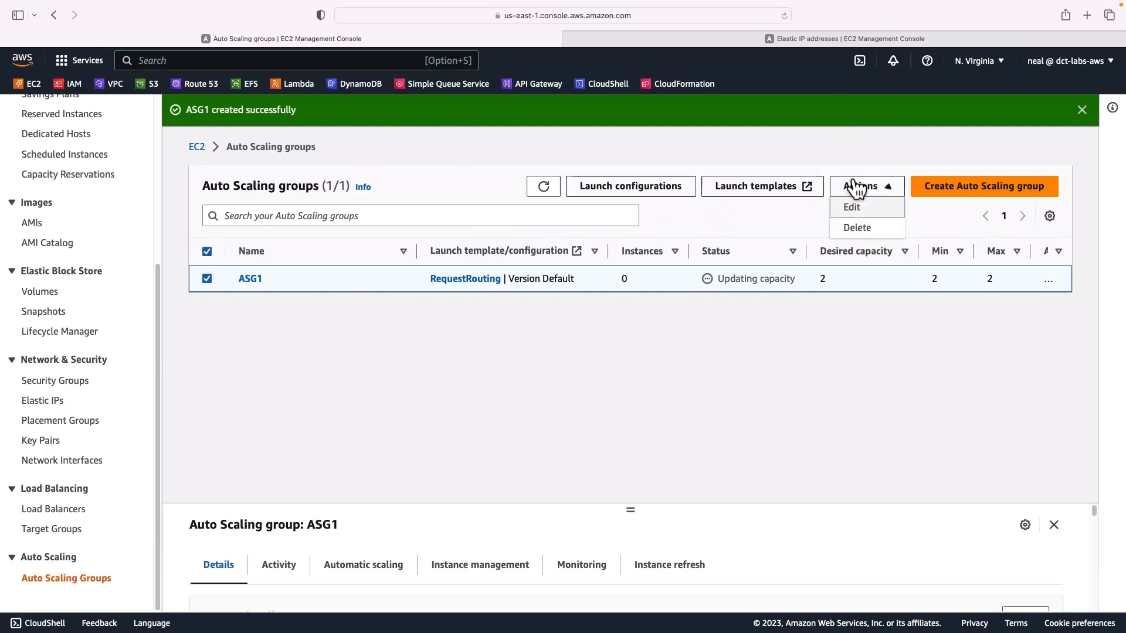
pyautogui.click(855, 228)
pyautogui.click(477, 405)
pyautogui.write('delete')
pyautogui.click(803, 451)
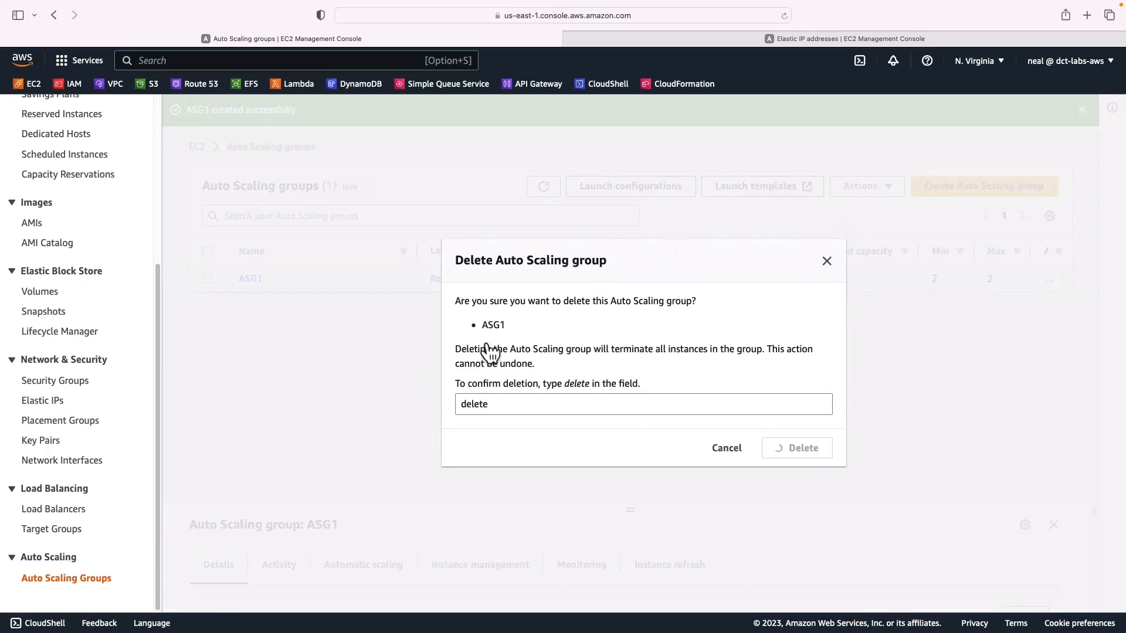
# Terminate the TestClient instance from the EC2 instances list.
pyautogui.scroll(5, 119, 226)
pyautogui.click(59, 266)
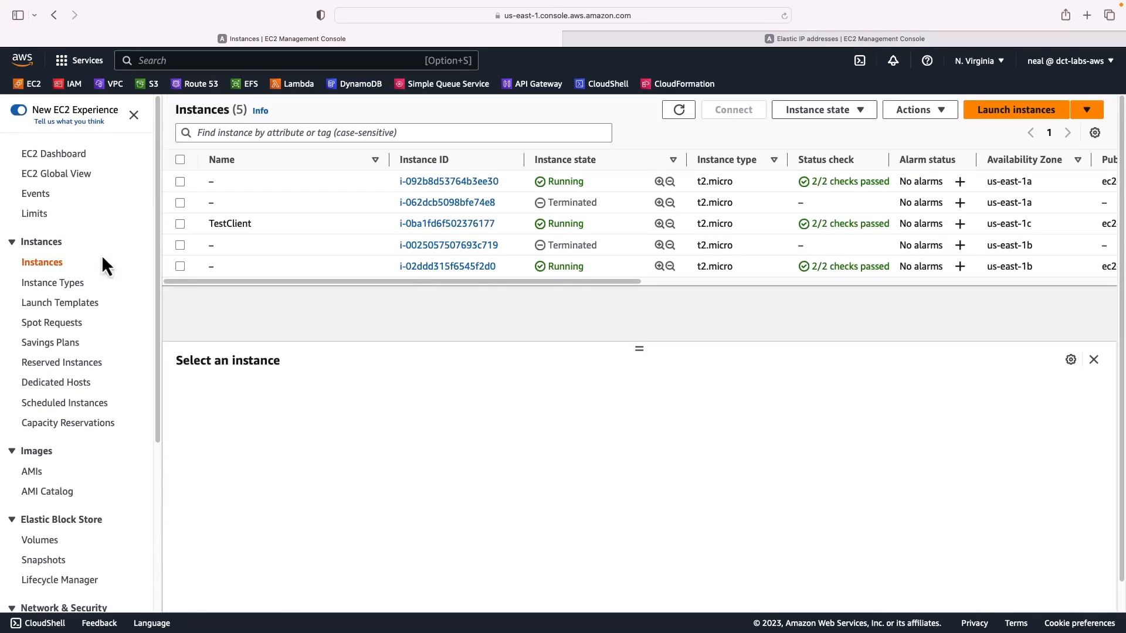
pyautogui.click(180, 224)
# Try to release both Elastic IP addresses, 18.210.251.200 and 54.158.34.76, together.
pyautogui.scroll(-5, 57, 480)
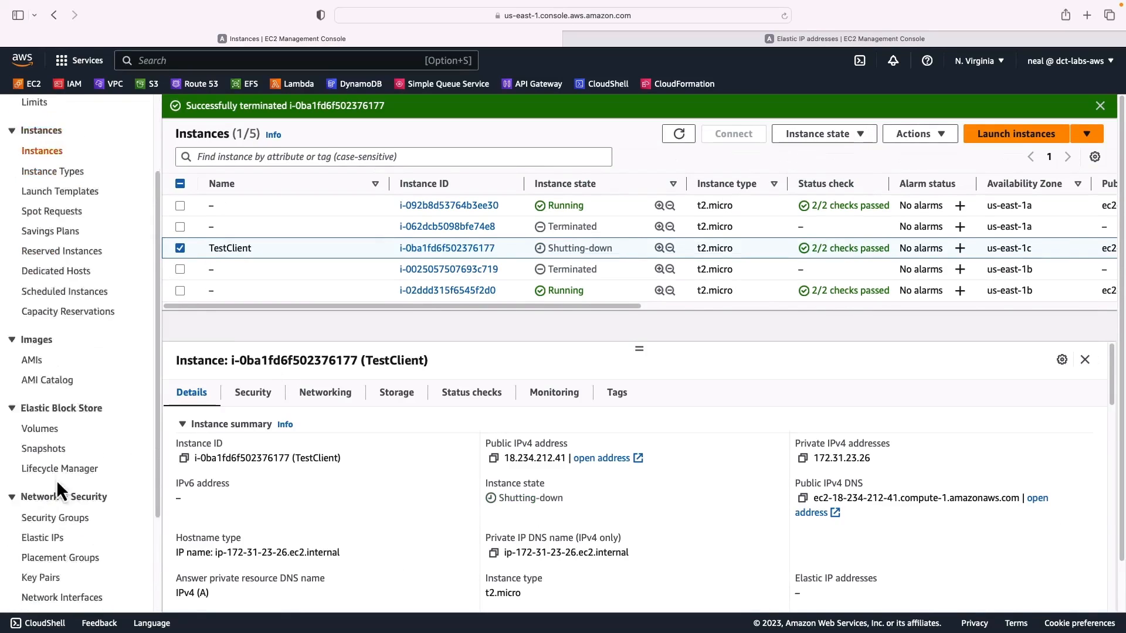
pyautogui.click(36, 401)
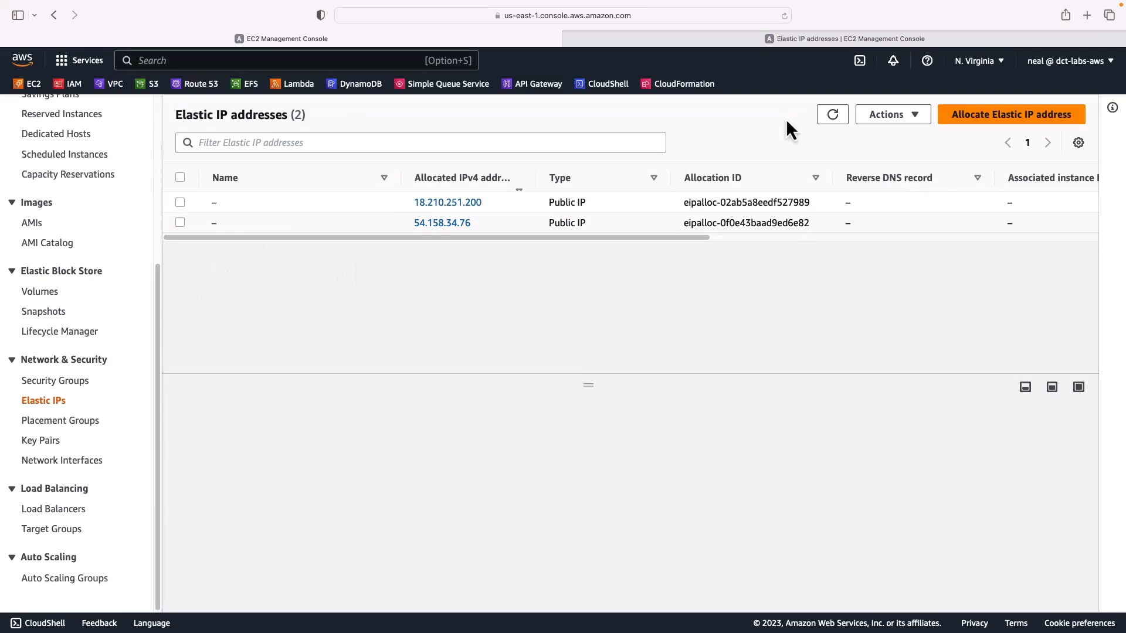
pyautogui.click(180, 177)
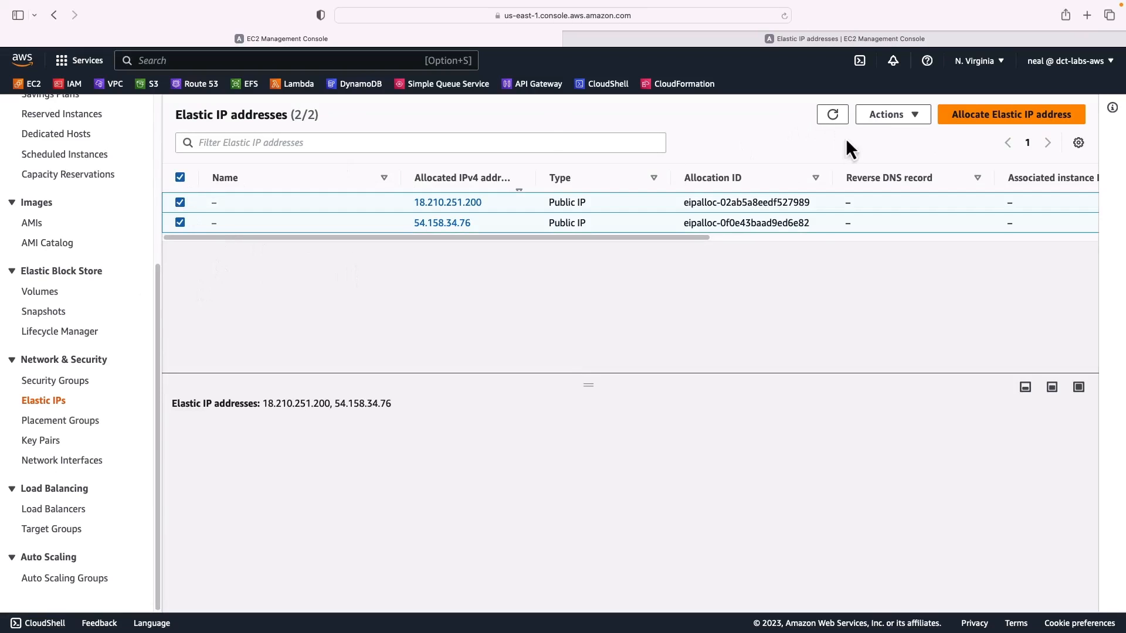
pyautogui.click(886, 116)
pyautogui.click(903, 155)
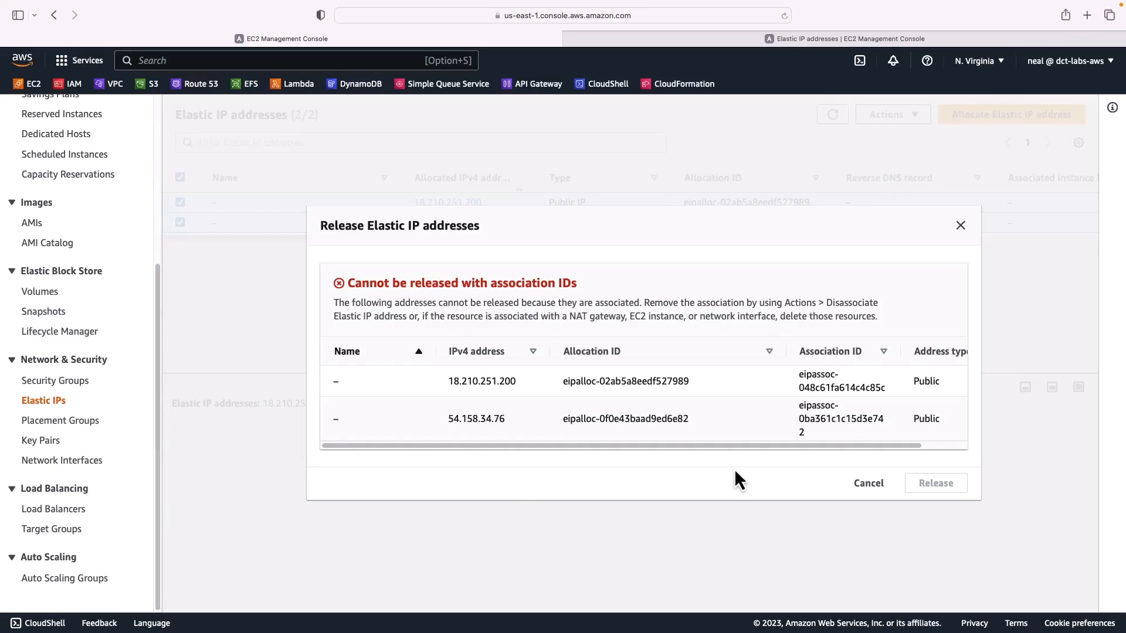